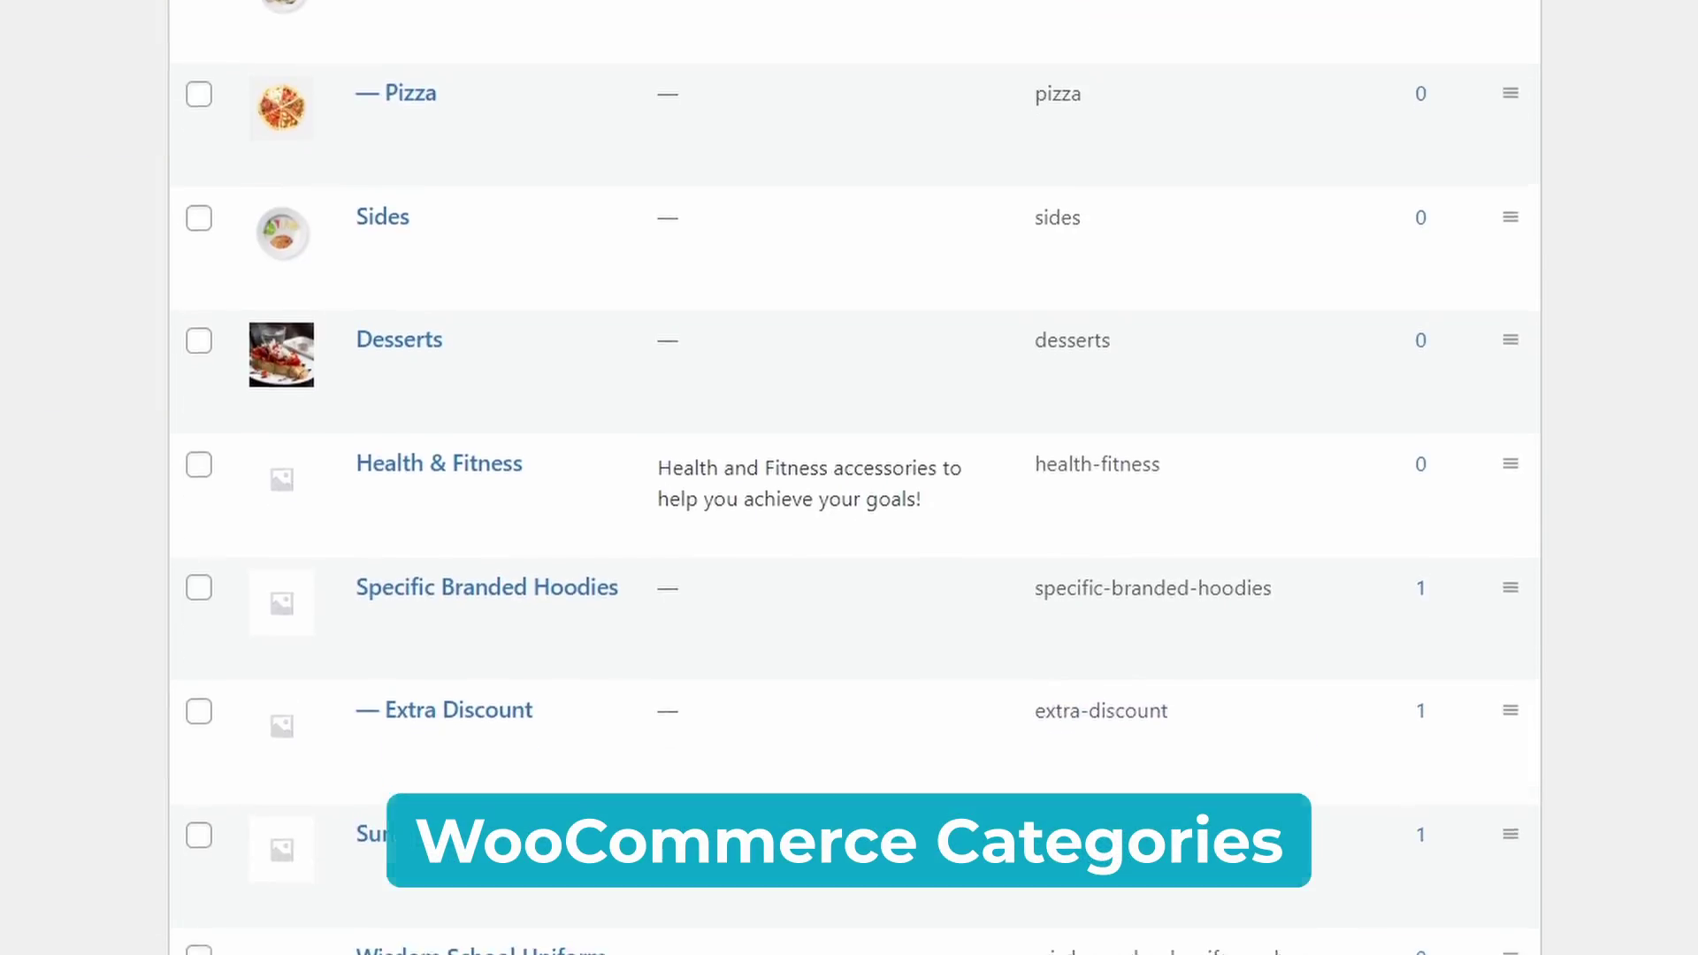
Tick Clothing in the shop's Categories filter to bring up the Clothing category page
{"action": "scroll", "coordinate": [849, 477], "scroll_direction": "down", "scroll_amount": 10}
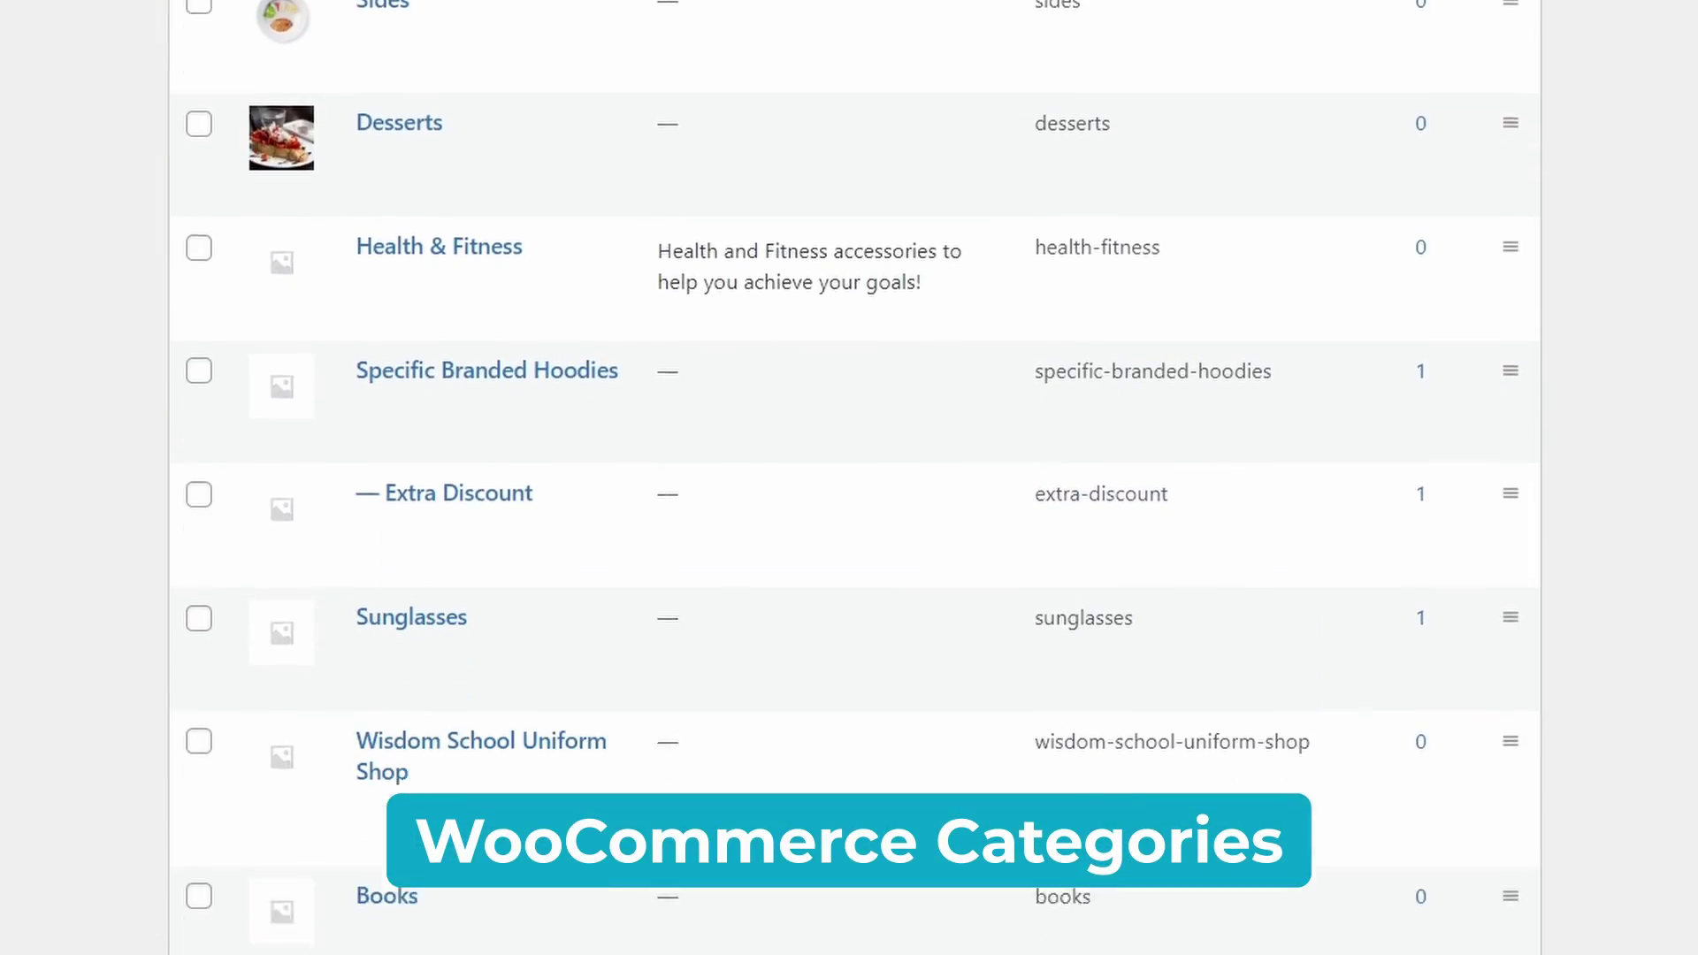
{"action": "scroll", "coordinate": [849, 477], "scroll_direction": "down", "scroll_amount": 3}
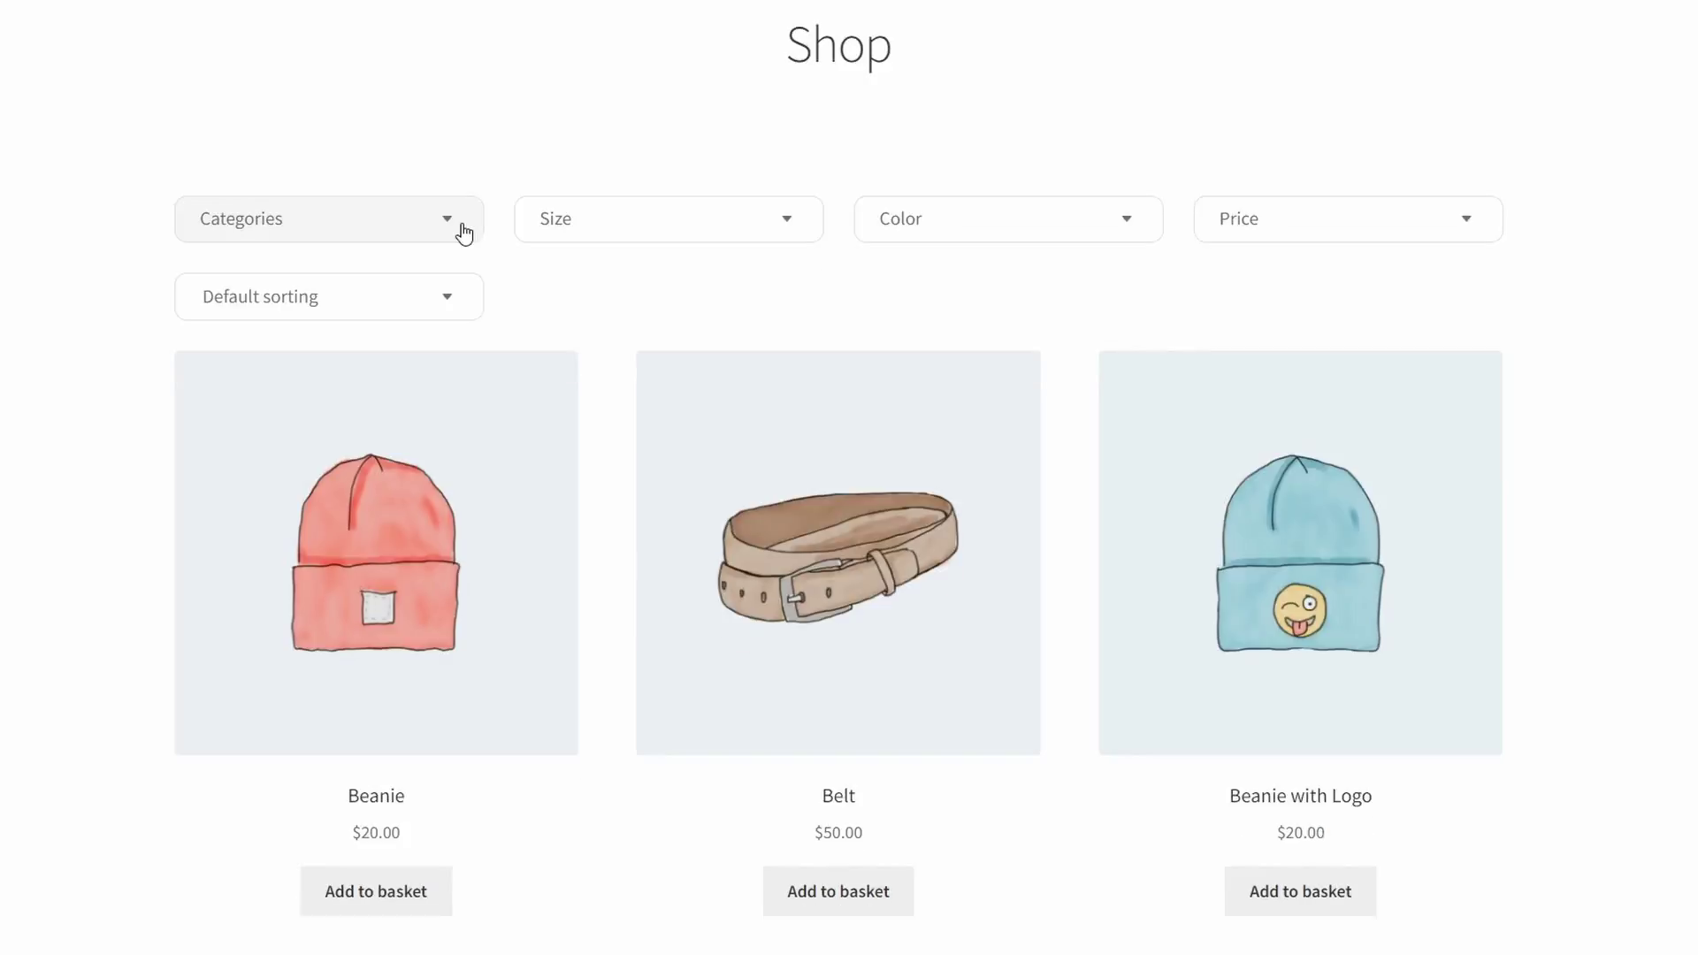
{"action": "left_click", "coordinate": [463, 232]}
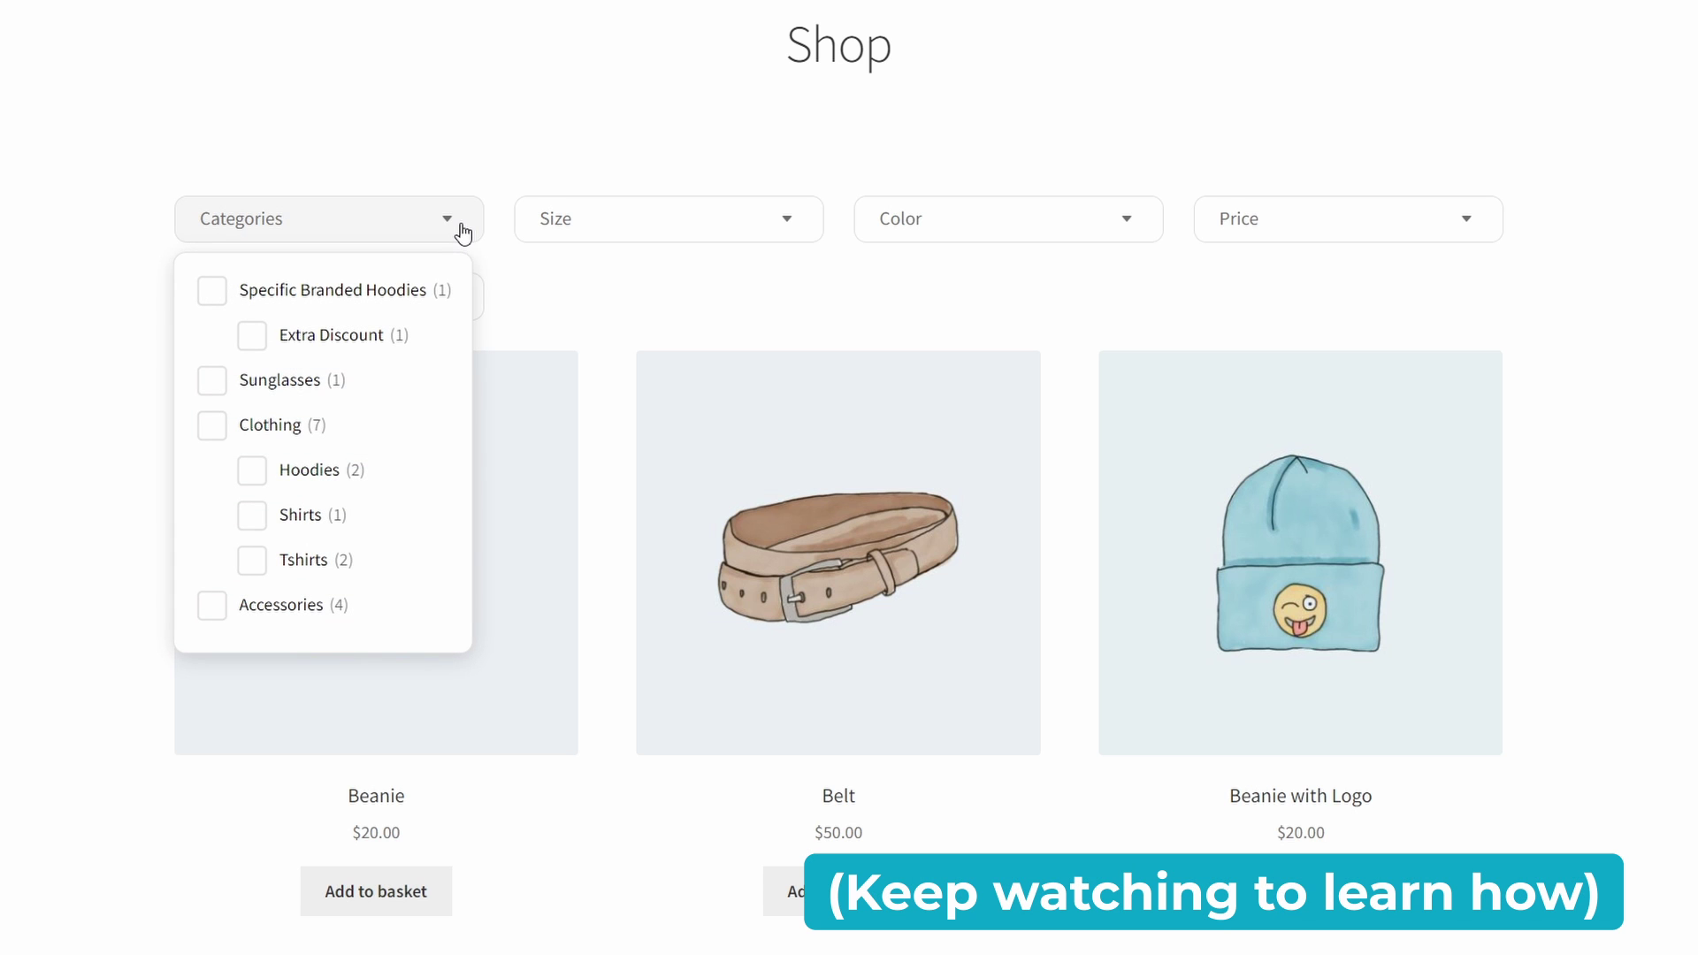
{"action": "left_click", "coordinate": [221, 431]}
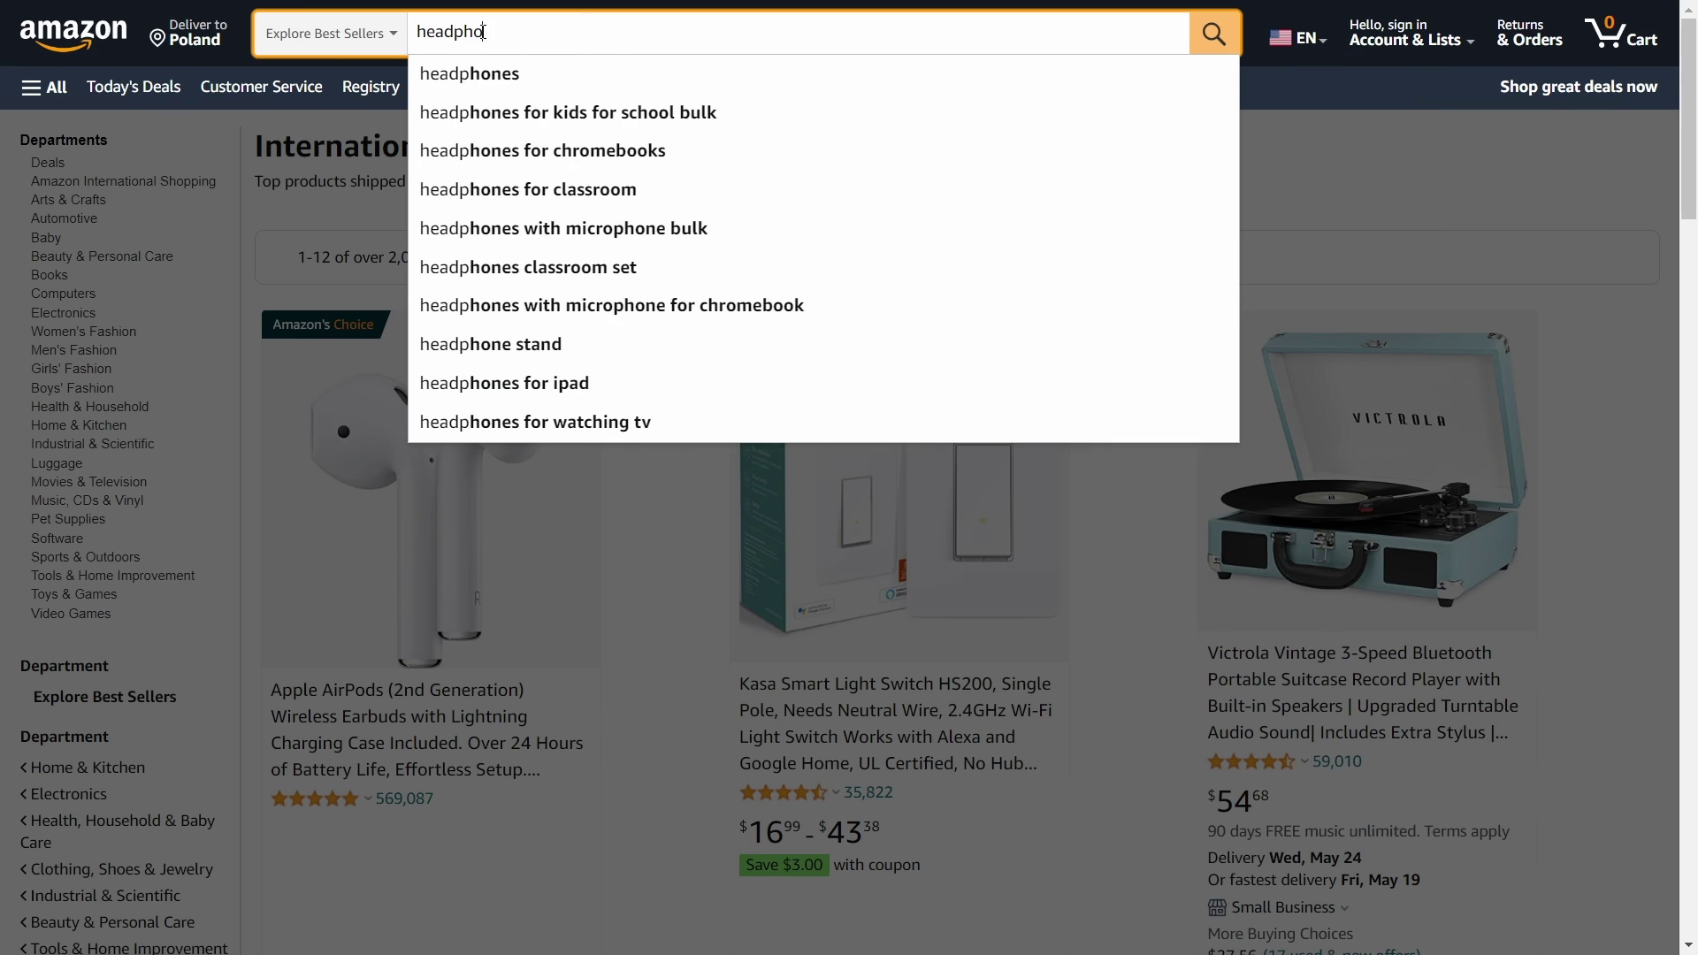
{"action": "type", "text": "nes"}
{"action": "key", "text": "Return"}
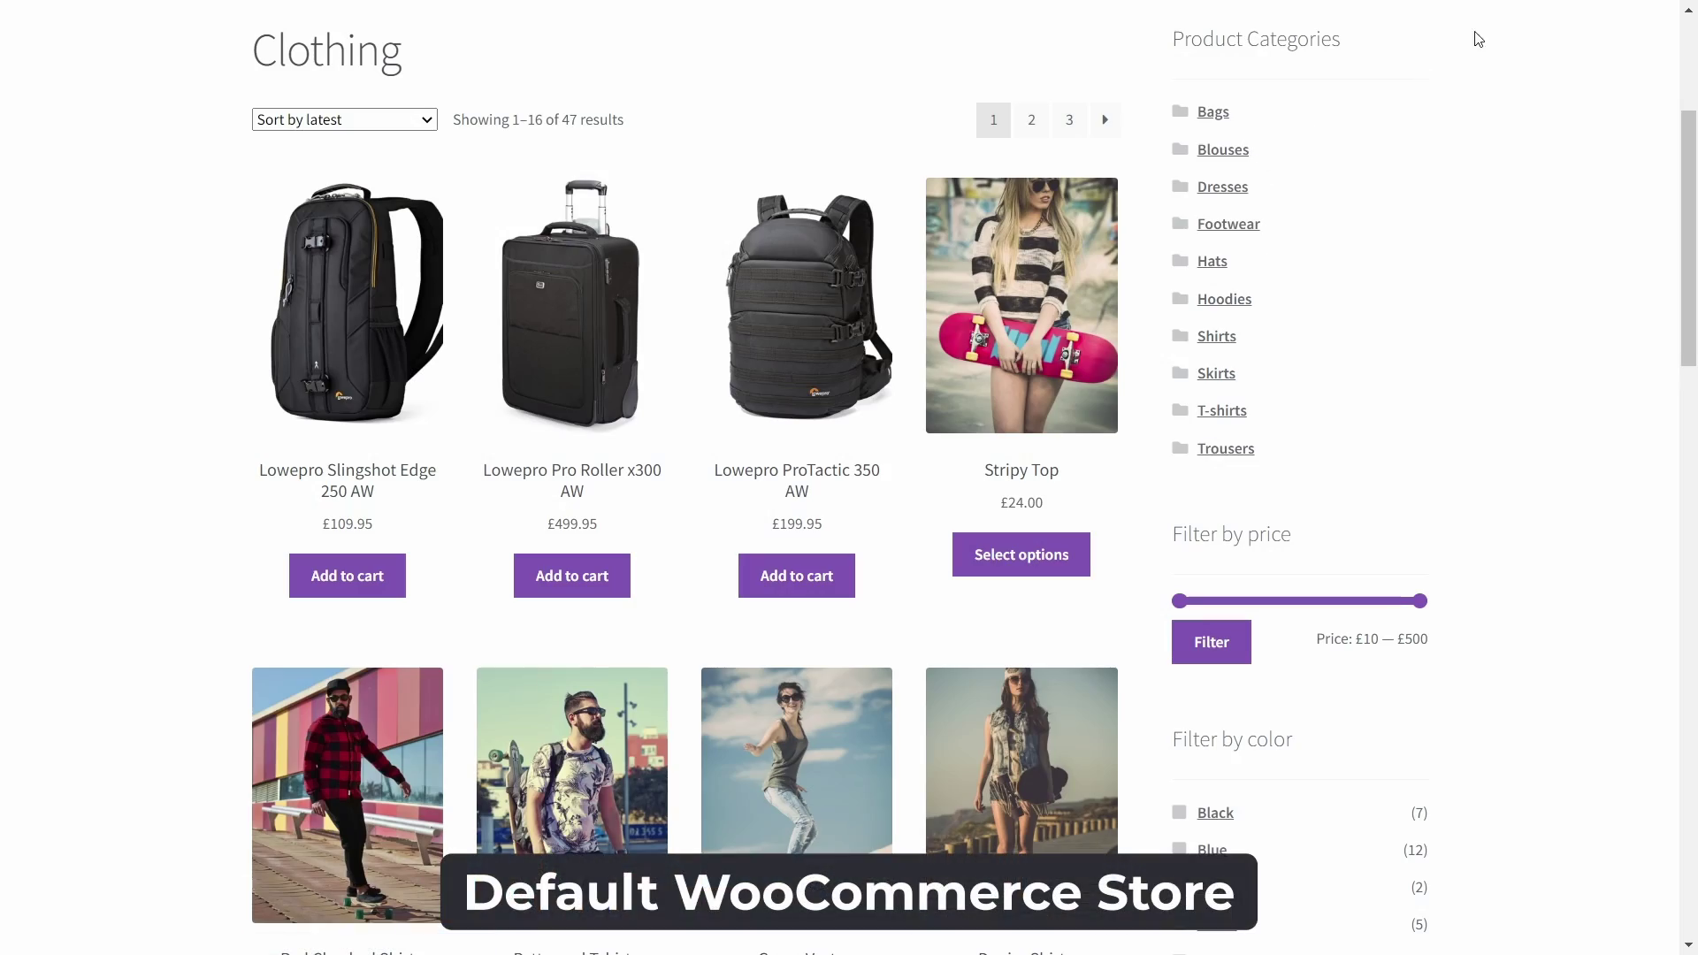
{"action": "left_click", "coordinate": [1224, 125]}
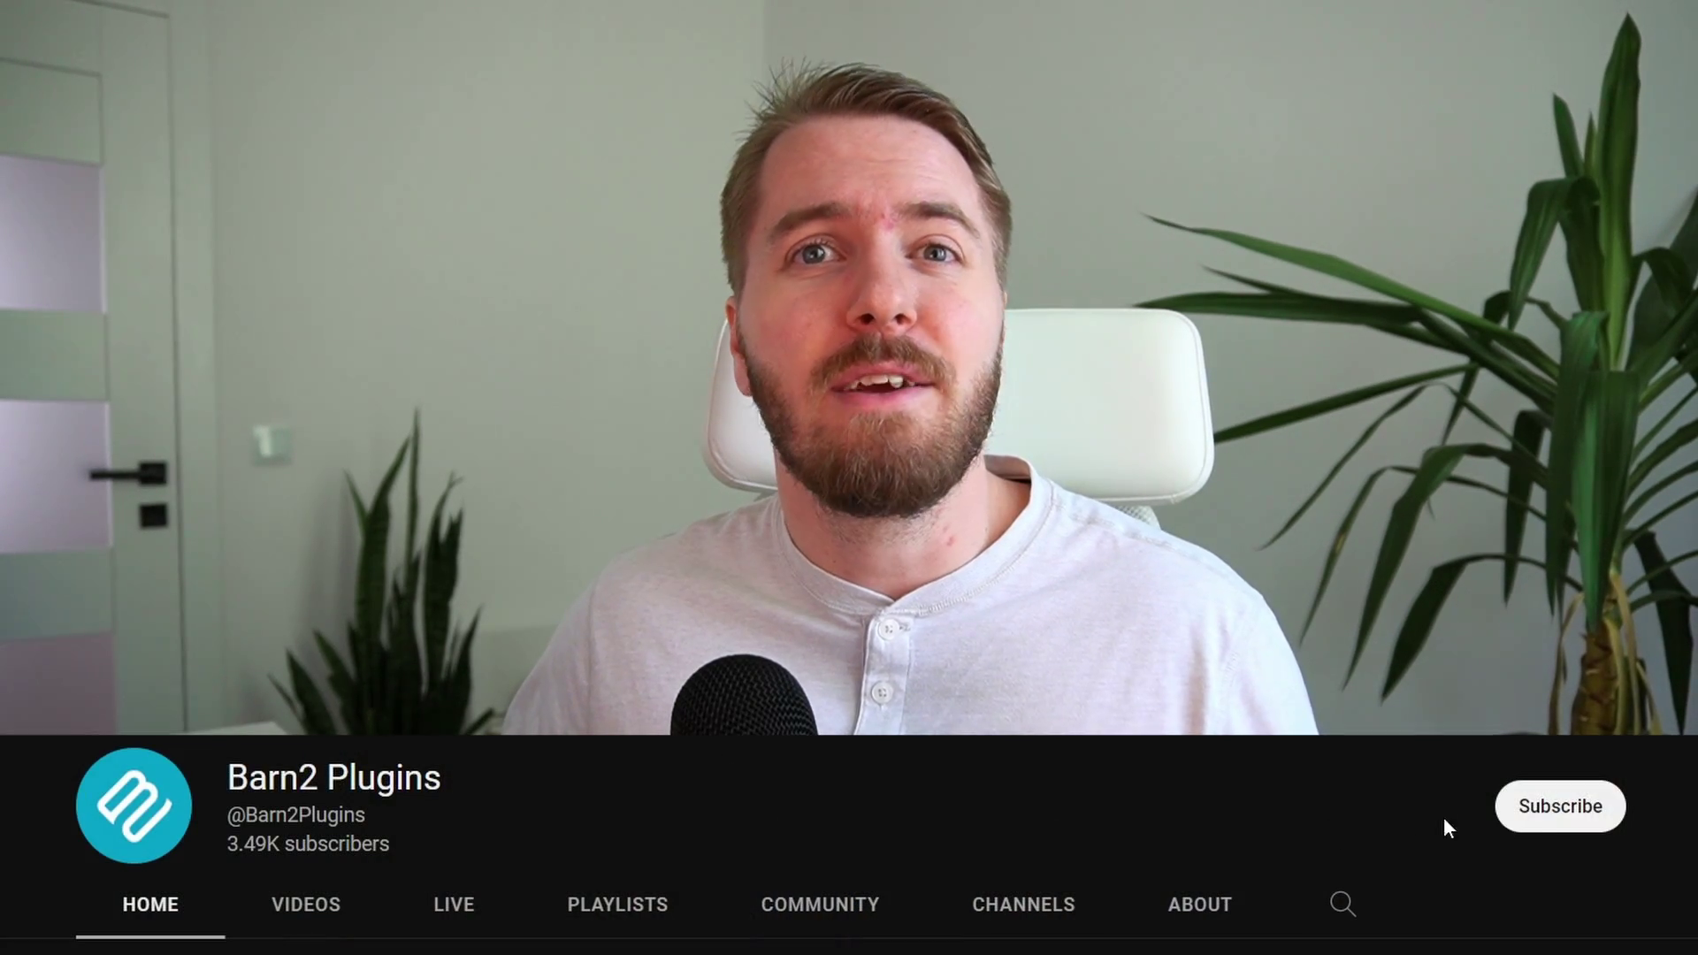
Subscribe to the channel with notifications for all new videos
{"action": "left_click", "coordinate": [1550, 809]}
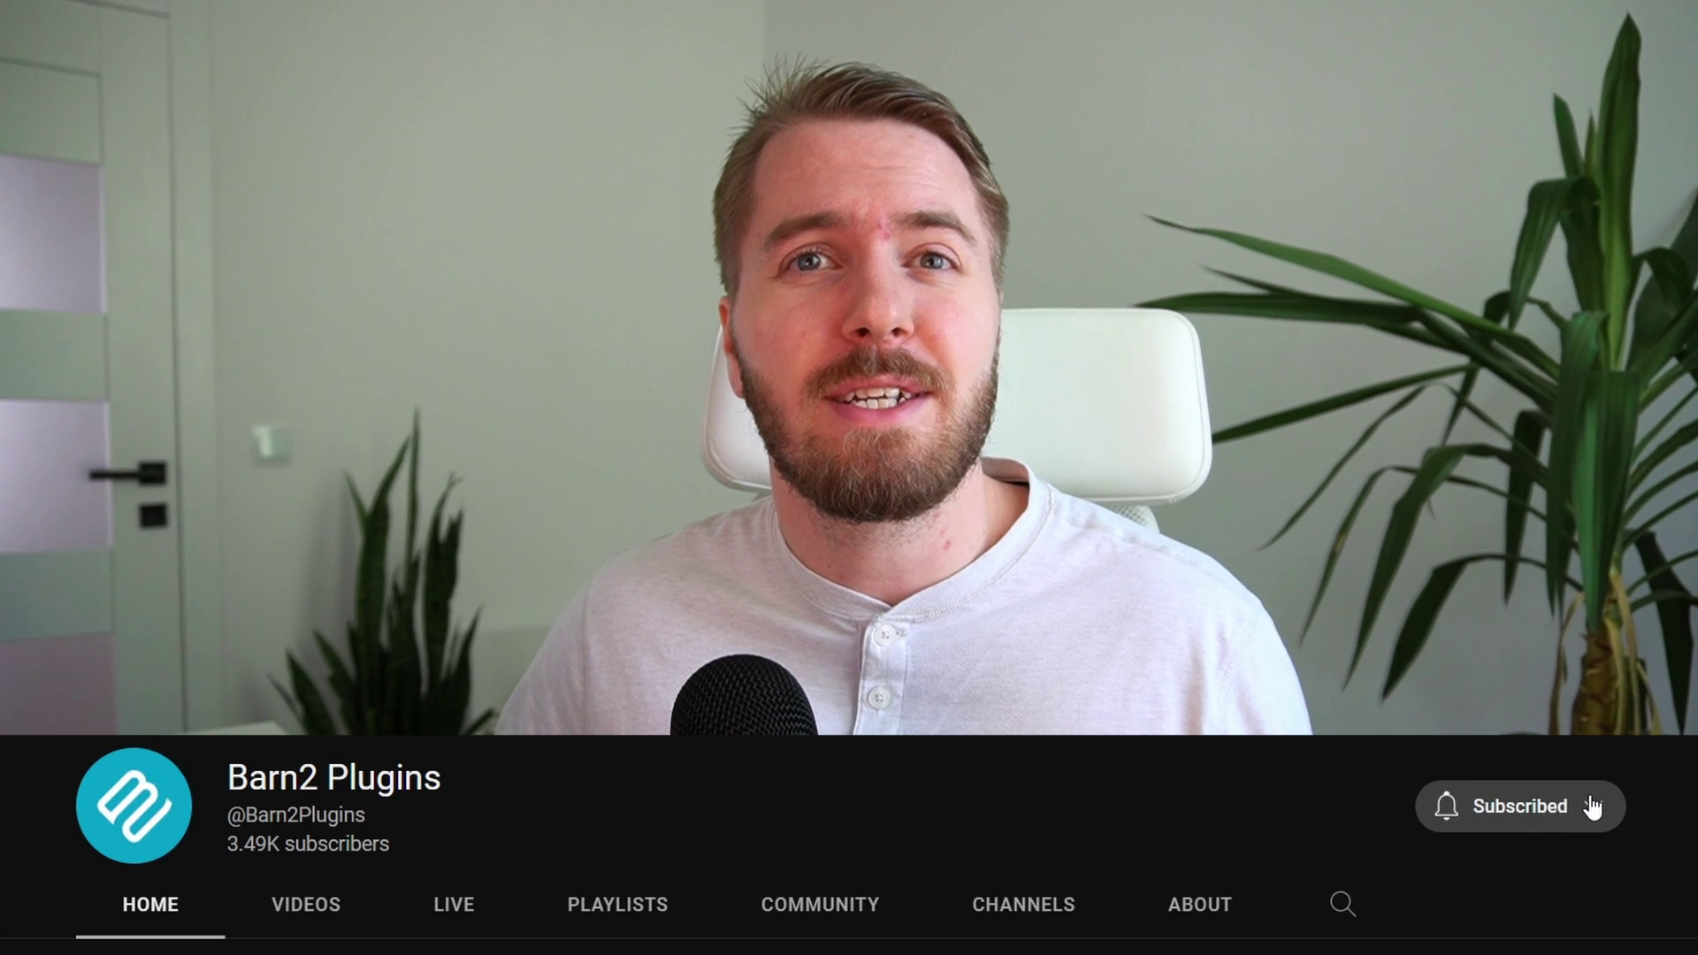
{"action": "left_click", "coordinate": [1592, 807]}
{"action": "left_click", "coordinate": [1541, 875]}
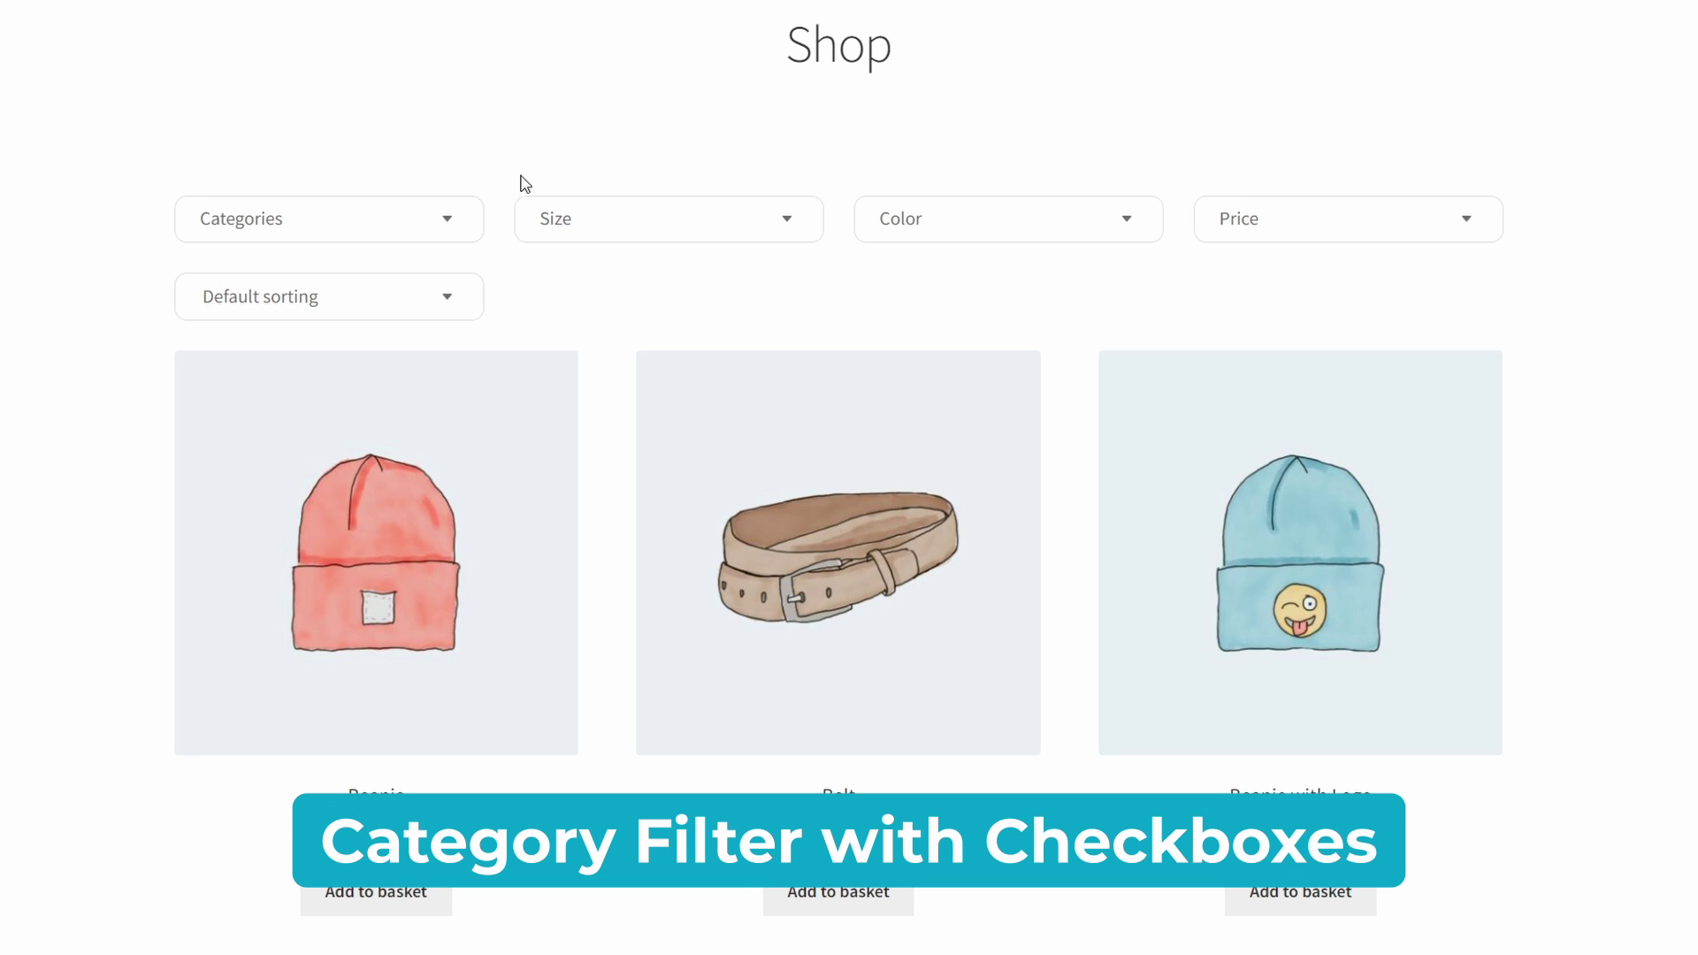
Tick Clothing in the Categories dropdown and apply the filter
{"action": "left_click", "coordinate": [462, 232]}
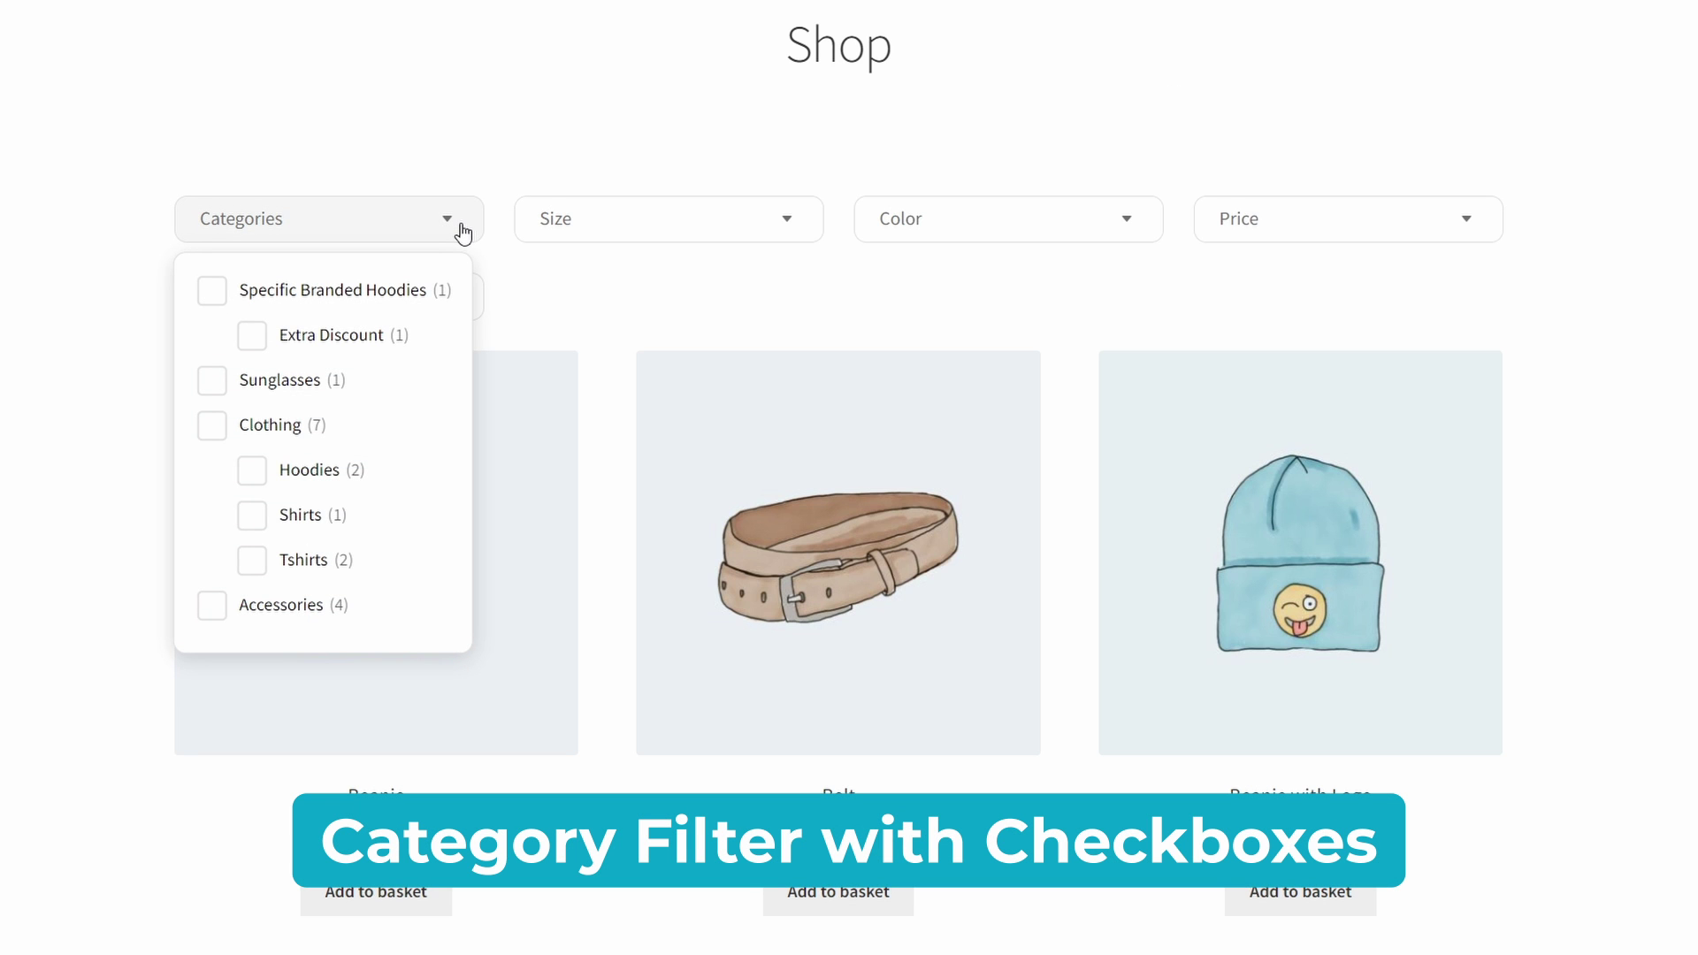
{"action": "left_click", "coordinate": [215, 426]}
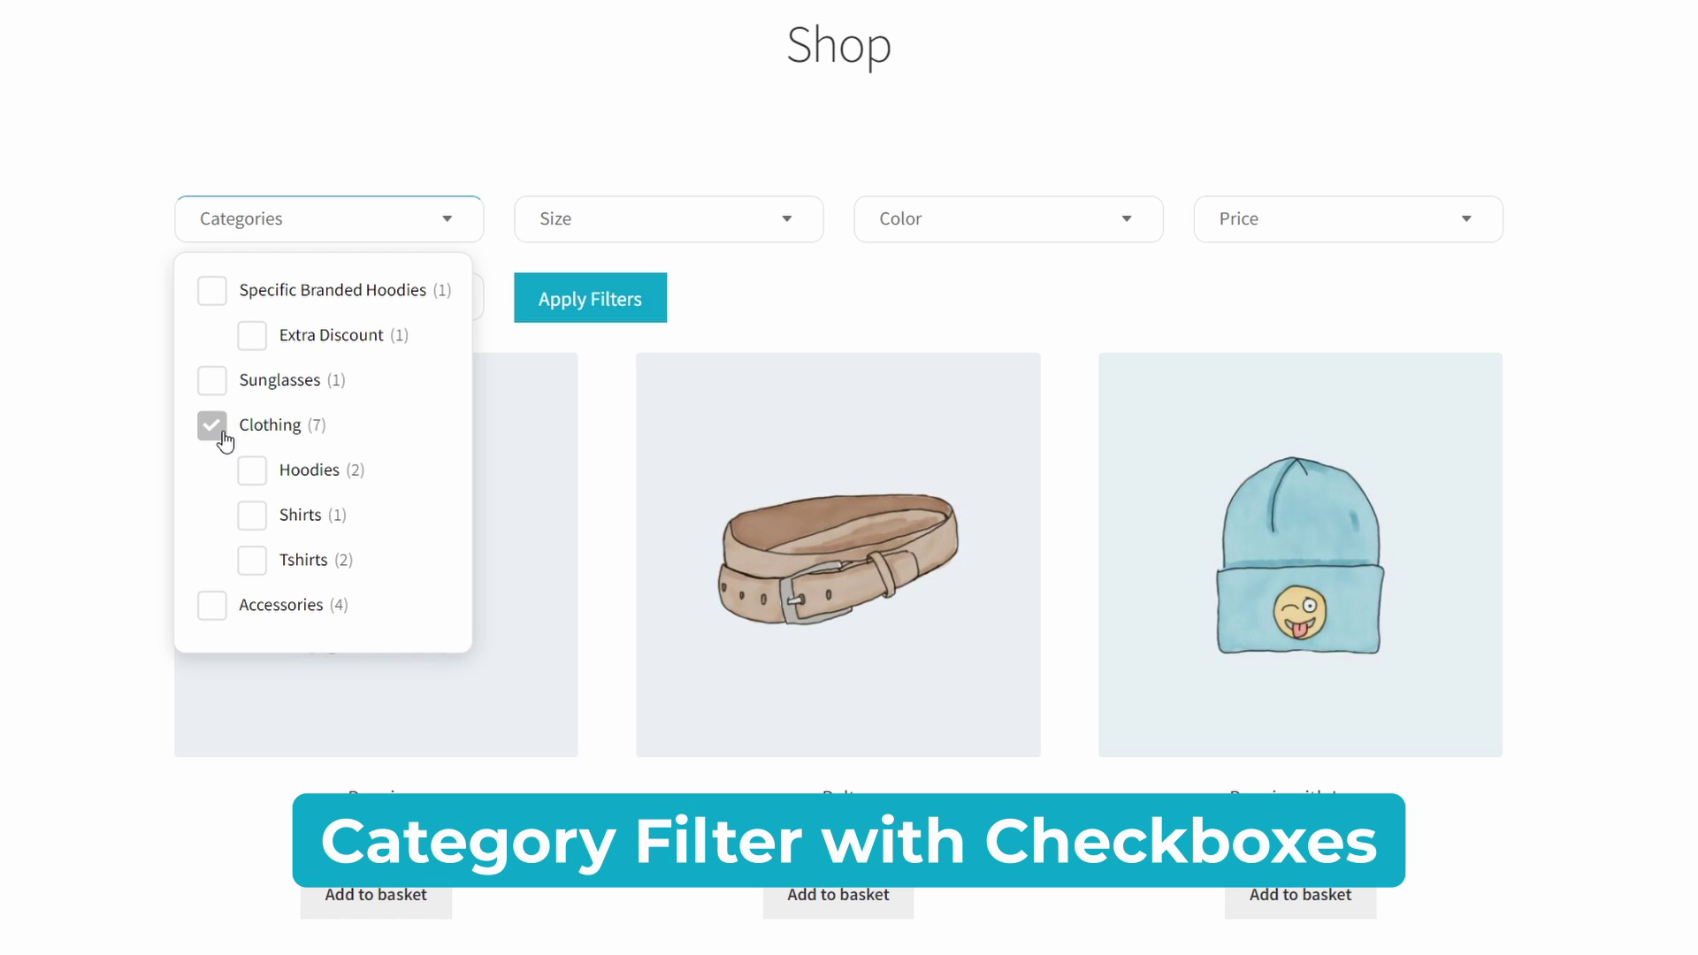
{"action": "left_click", "coordinate": [595, 314]}
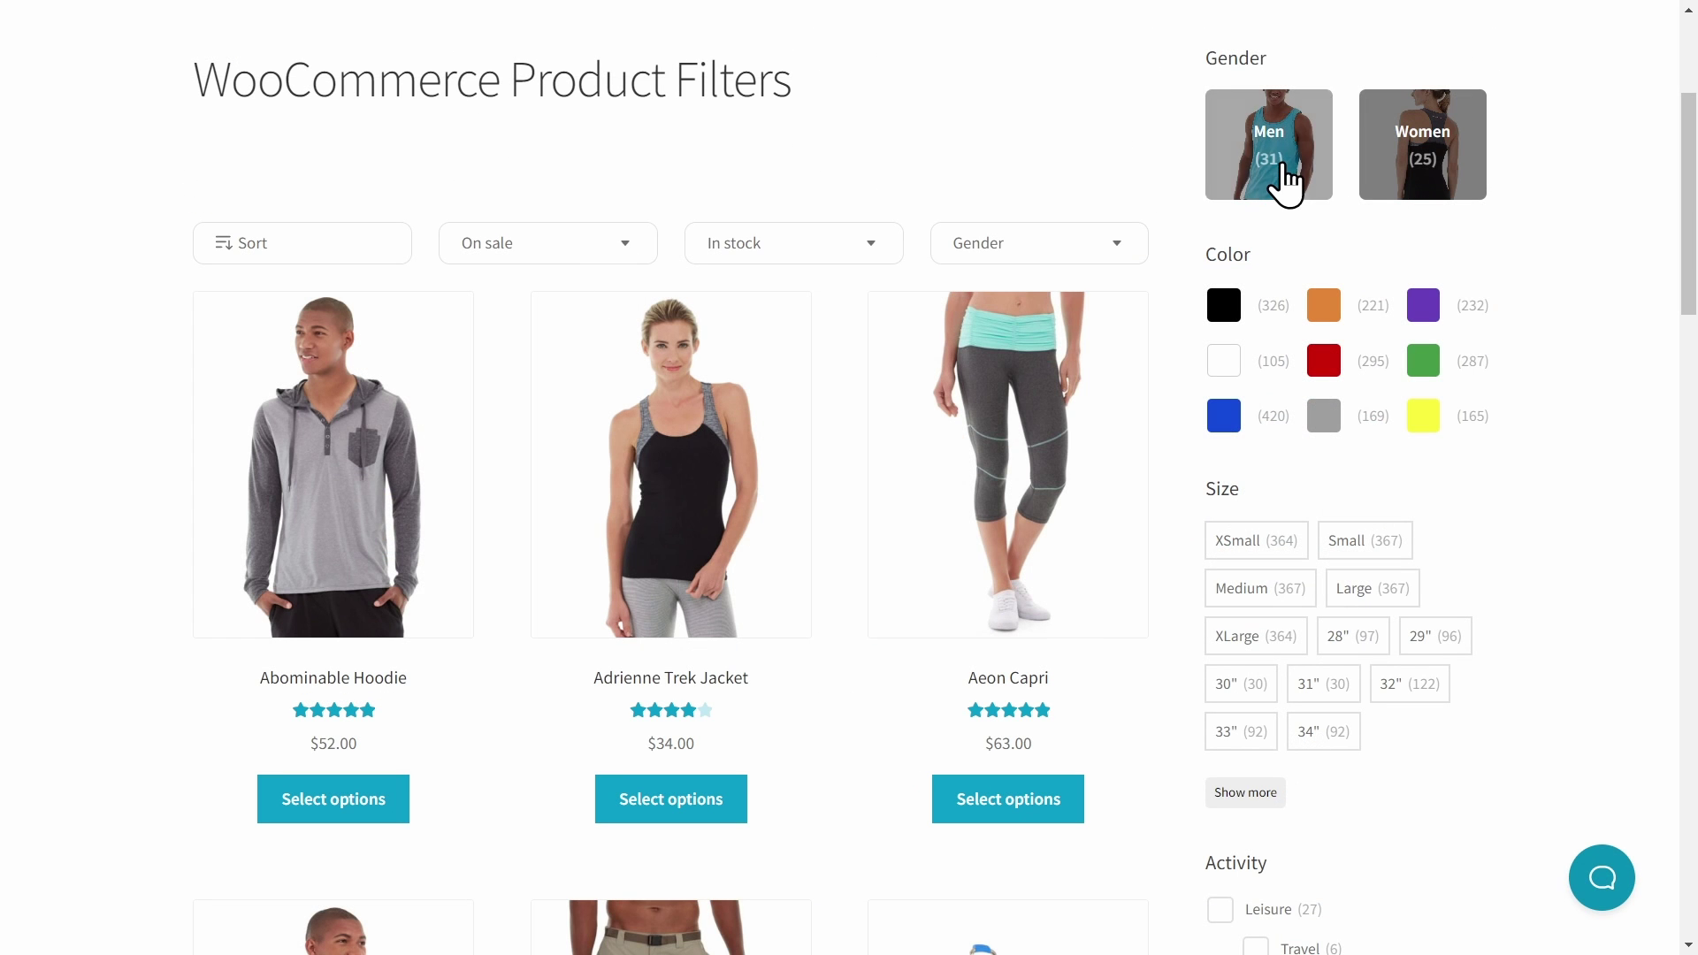
Filter the demo shop to the Men gender and the red colour swatch
{"action": "left_click", "coordinate": [1286, 177]}
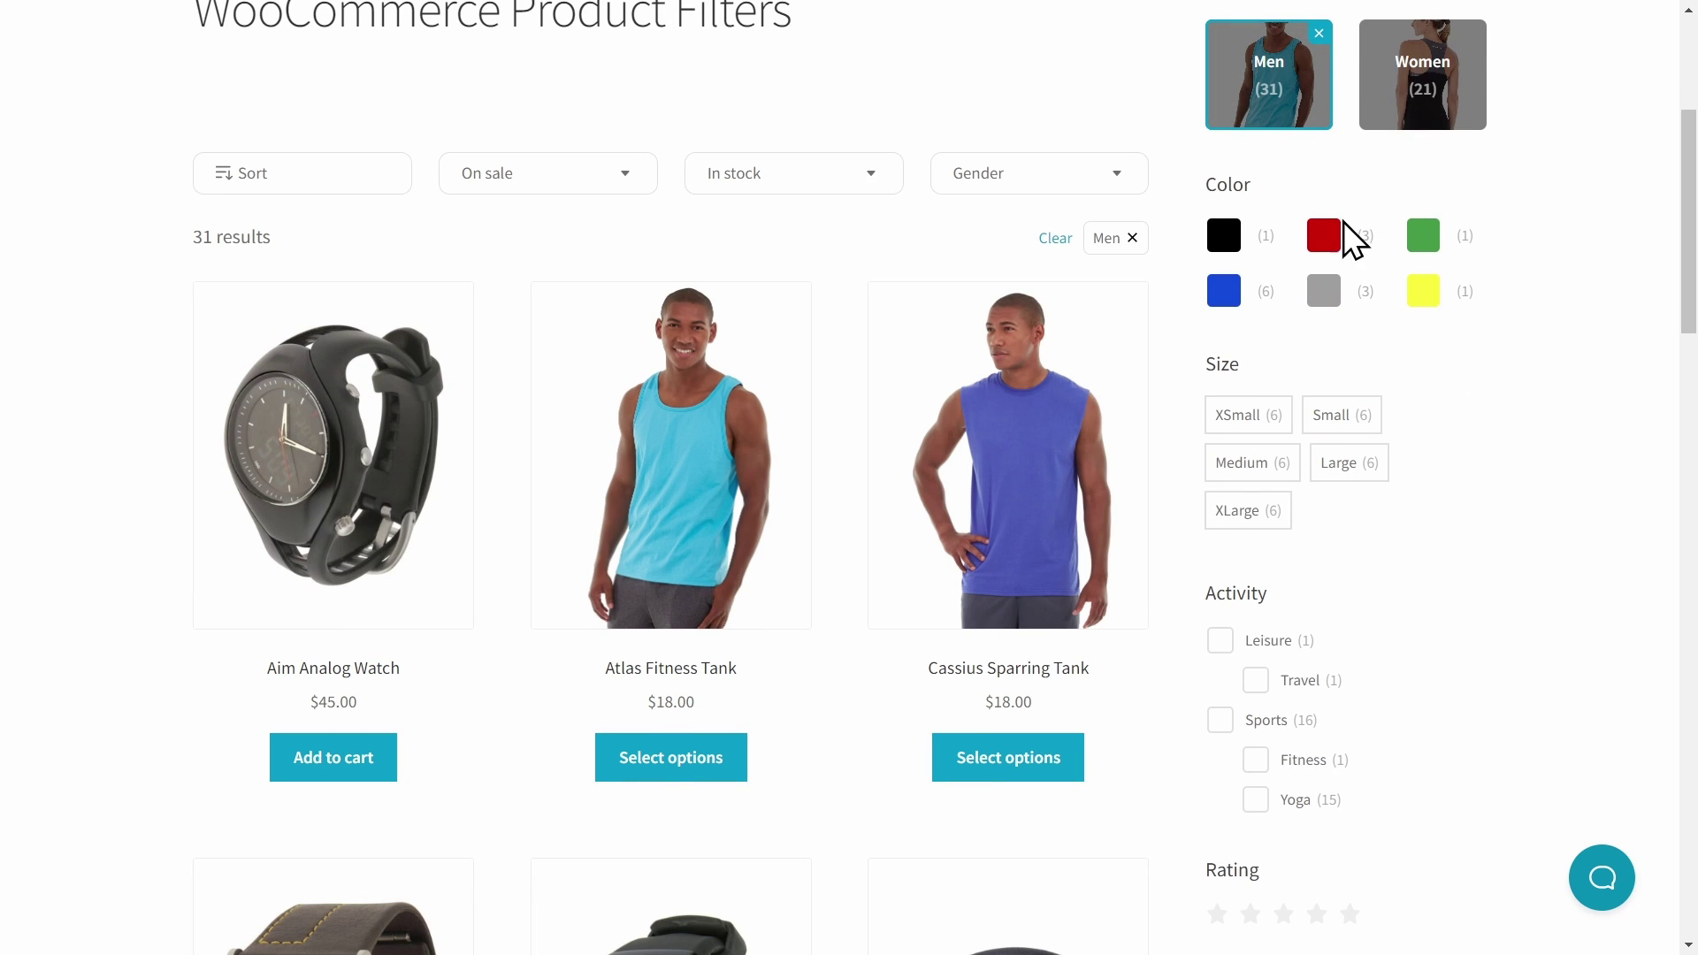
{"action": "left_click", "coordinate": [1326, 235]}
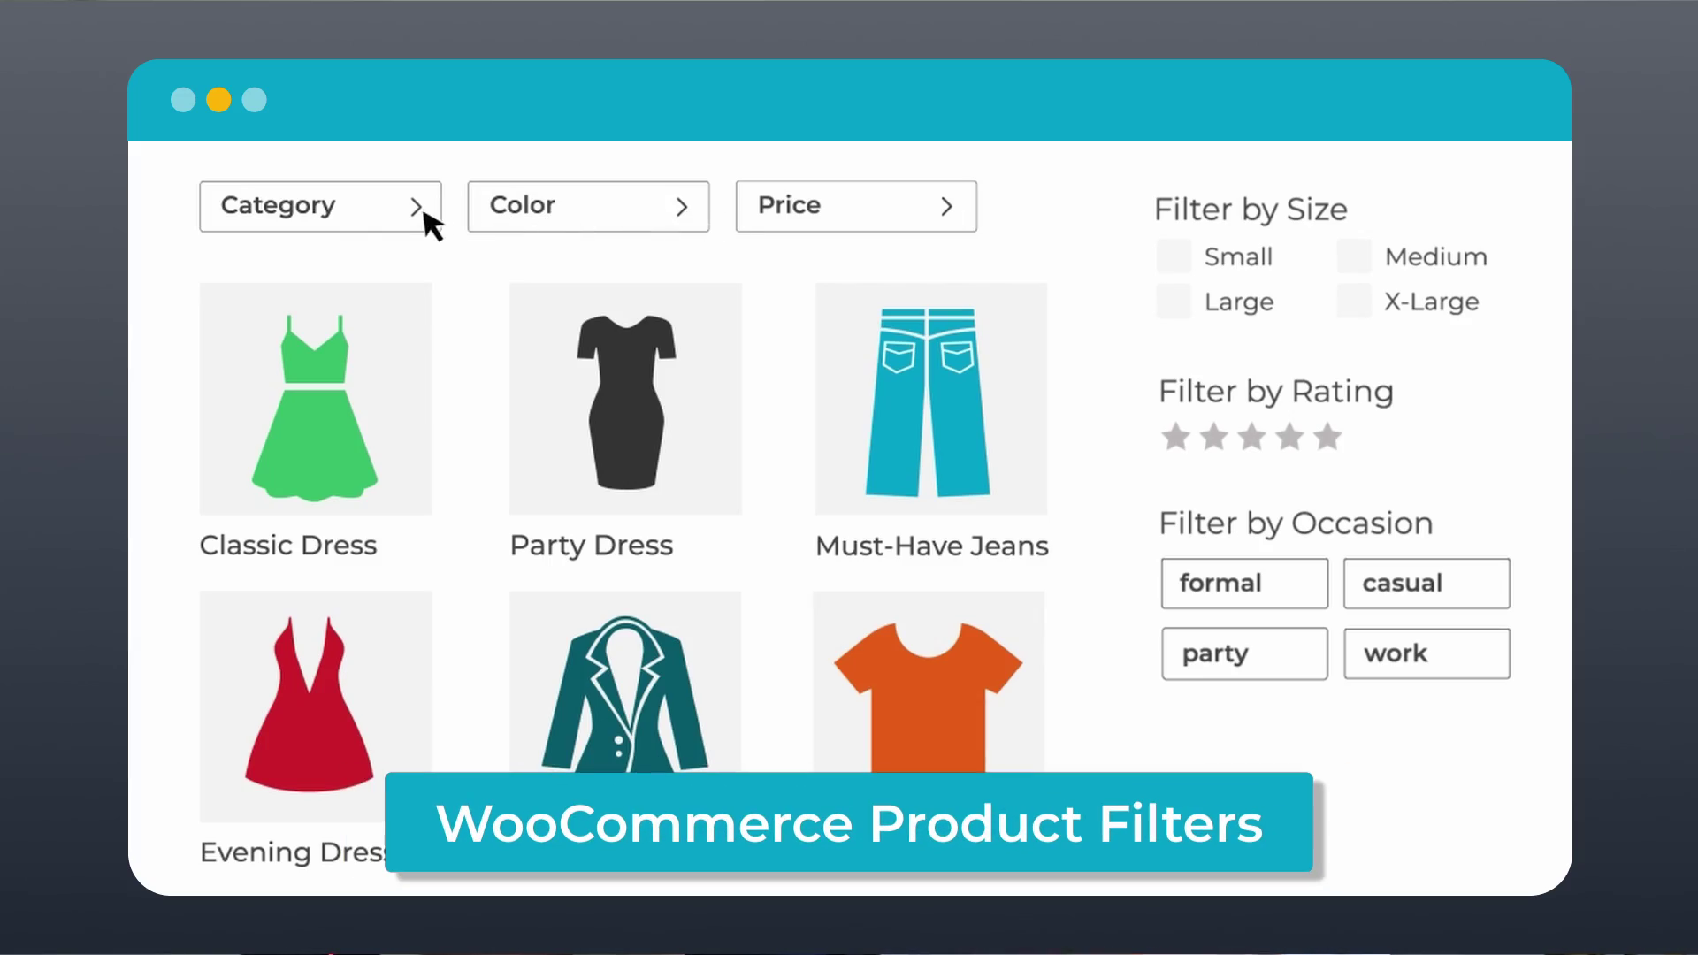
Filter the demo to T-Shirts in teal and orange priced under $50
{"action": "left_click", "coordinate": [421, 217]}
{"action": "left_click", "coordinate": [252, 320]}
{"action": "left_click", "coordinate": [681, 208]}
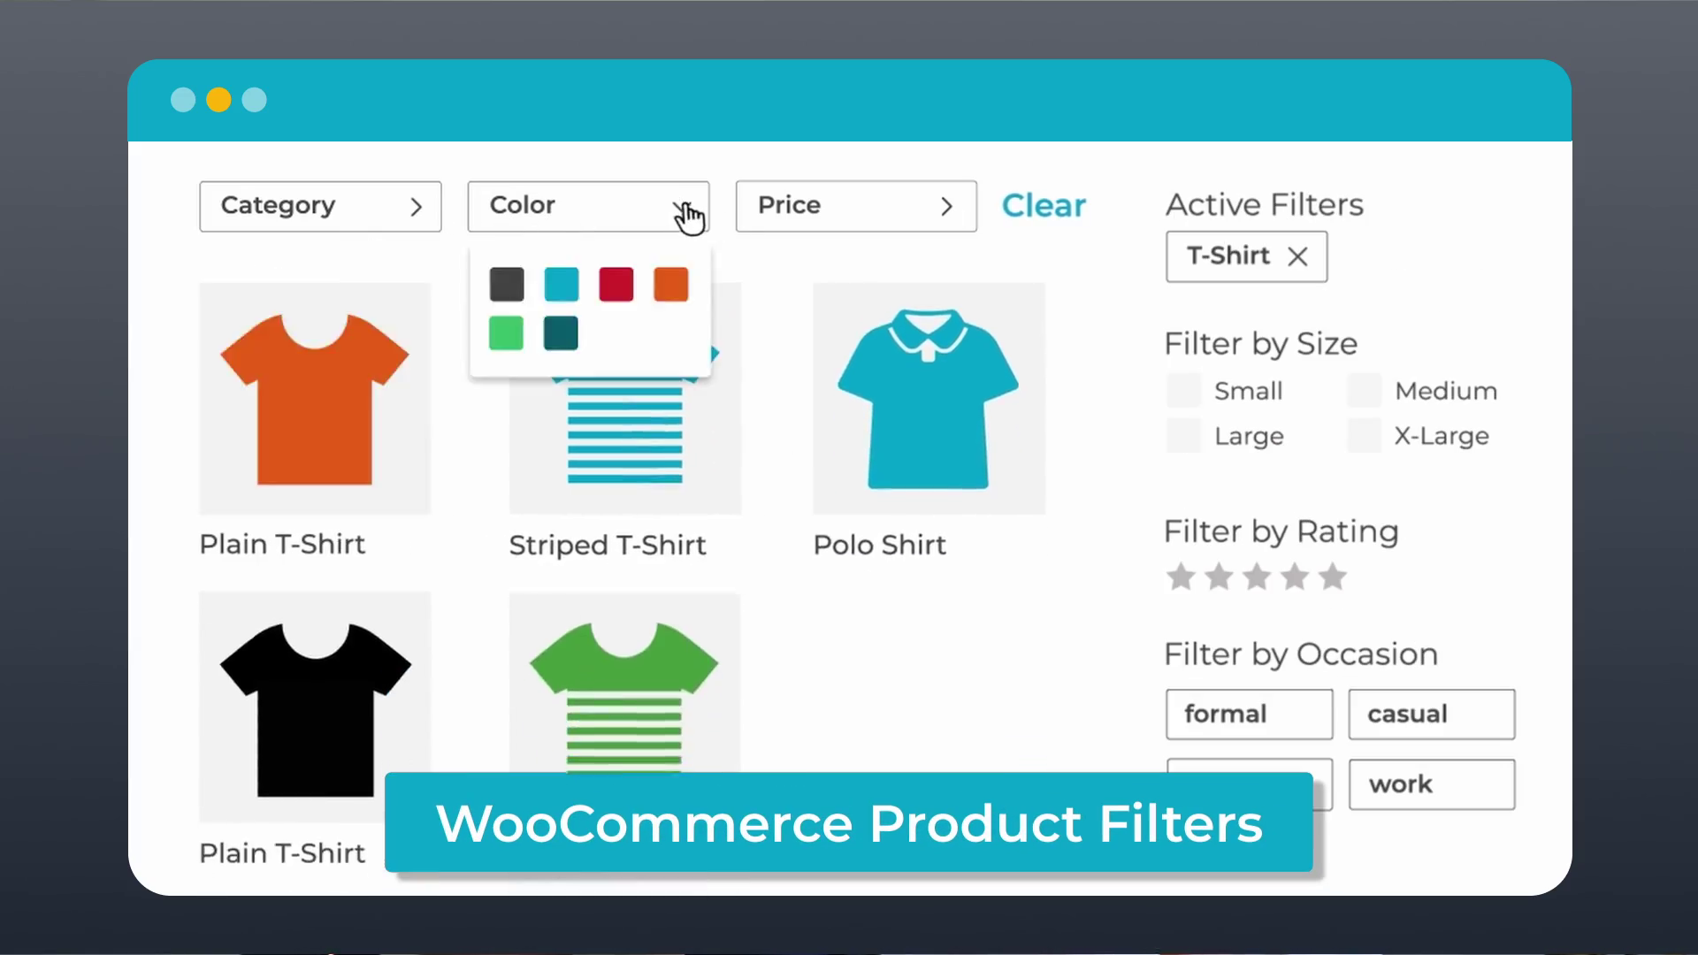
{"action": "left_click", "coordinate": [560, 284]}
{"action": "left_click", "coordinate": [656, 287]}
{"action": "left_click", "coordinate": [951, 208]}
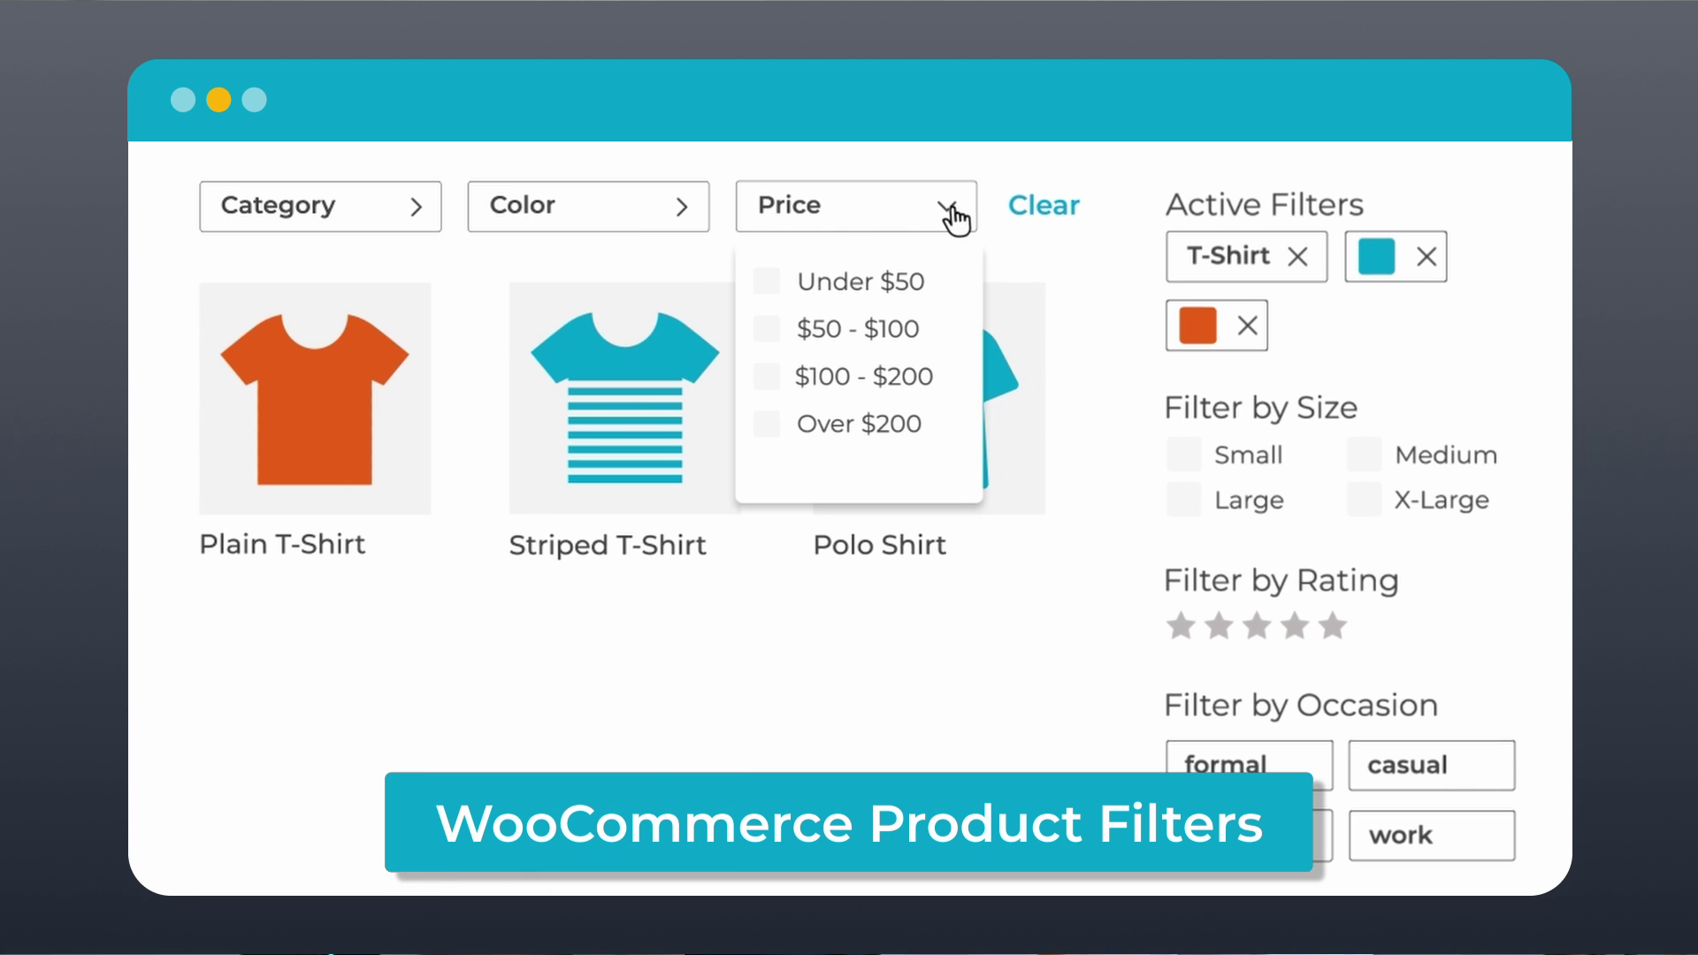
{"action": "left_click", "coordinate": [766, 283]}
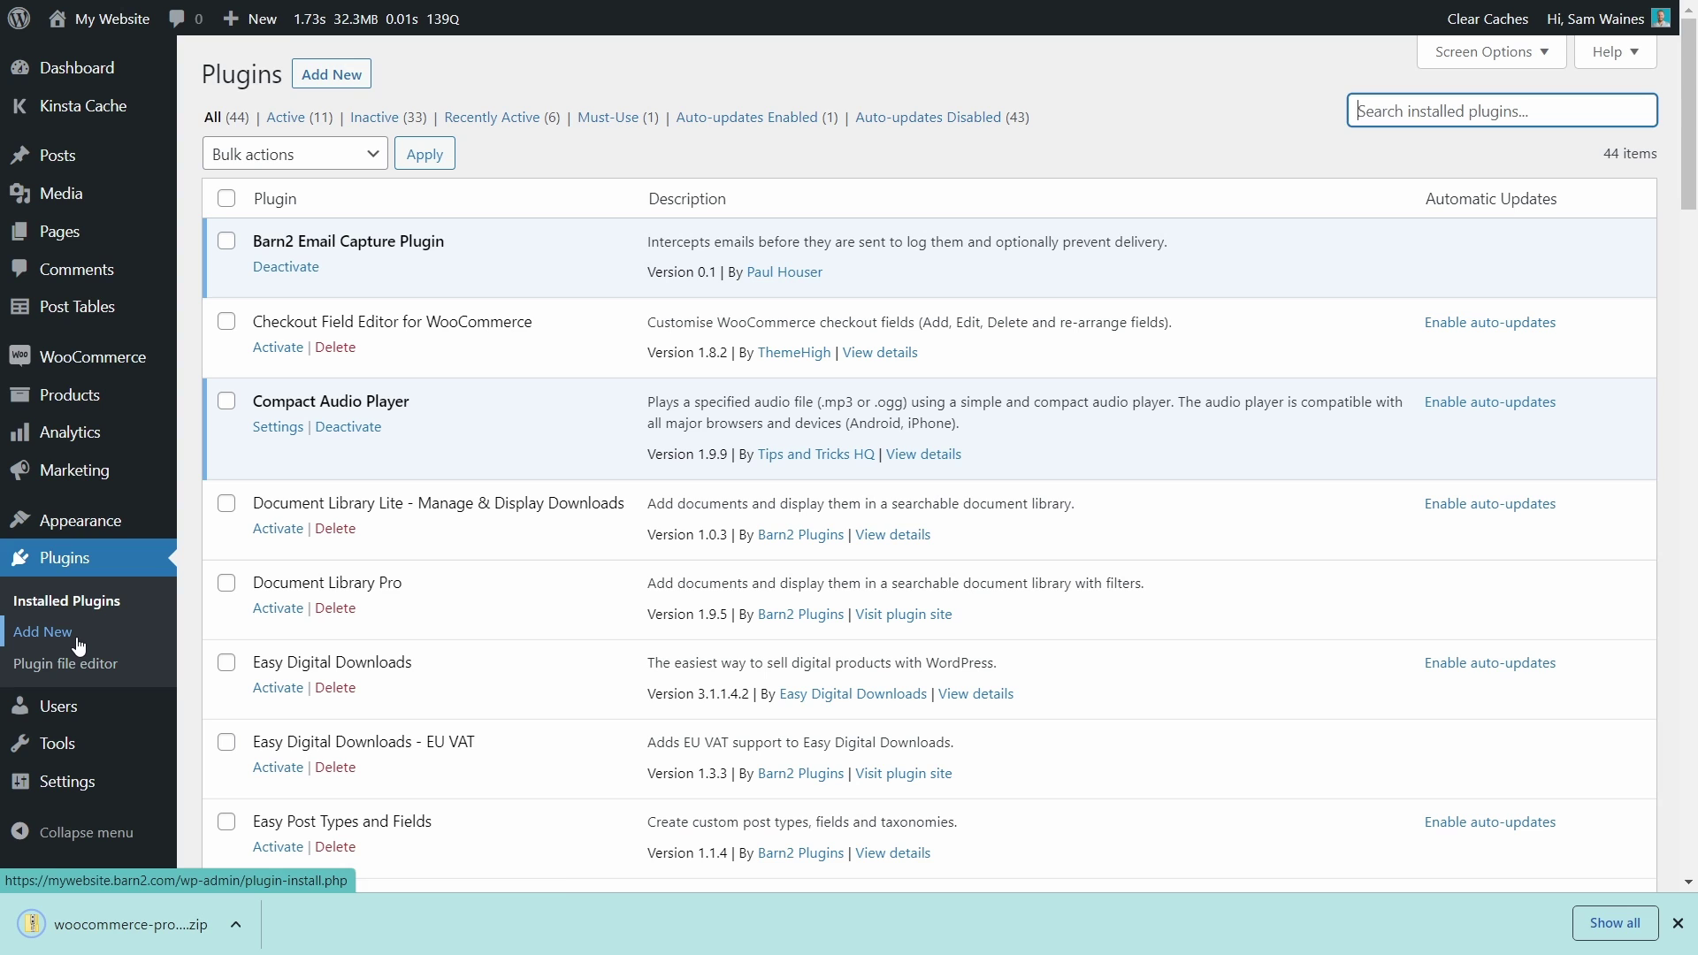
Upload the product filters zip as a new plugin, install it and activate it
{"action": "left_click", "coordinate": [43, 632]}
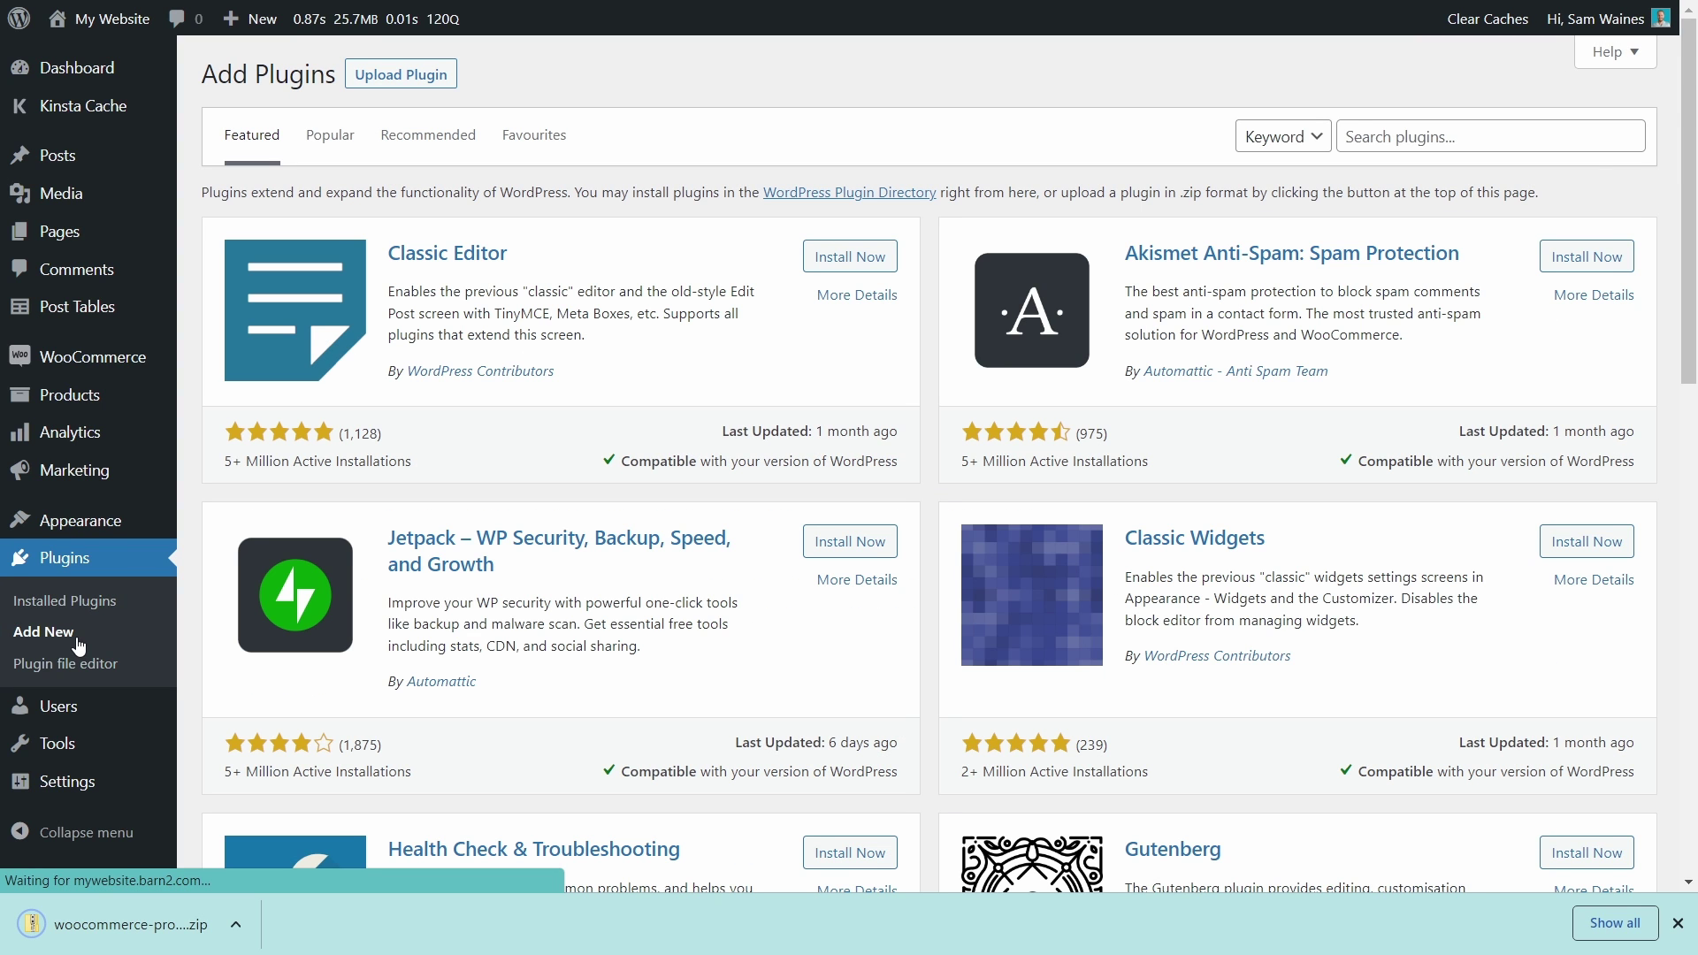
{"action": "left_click", "coordinate": [400, 76]}
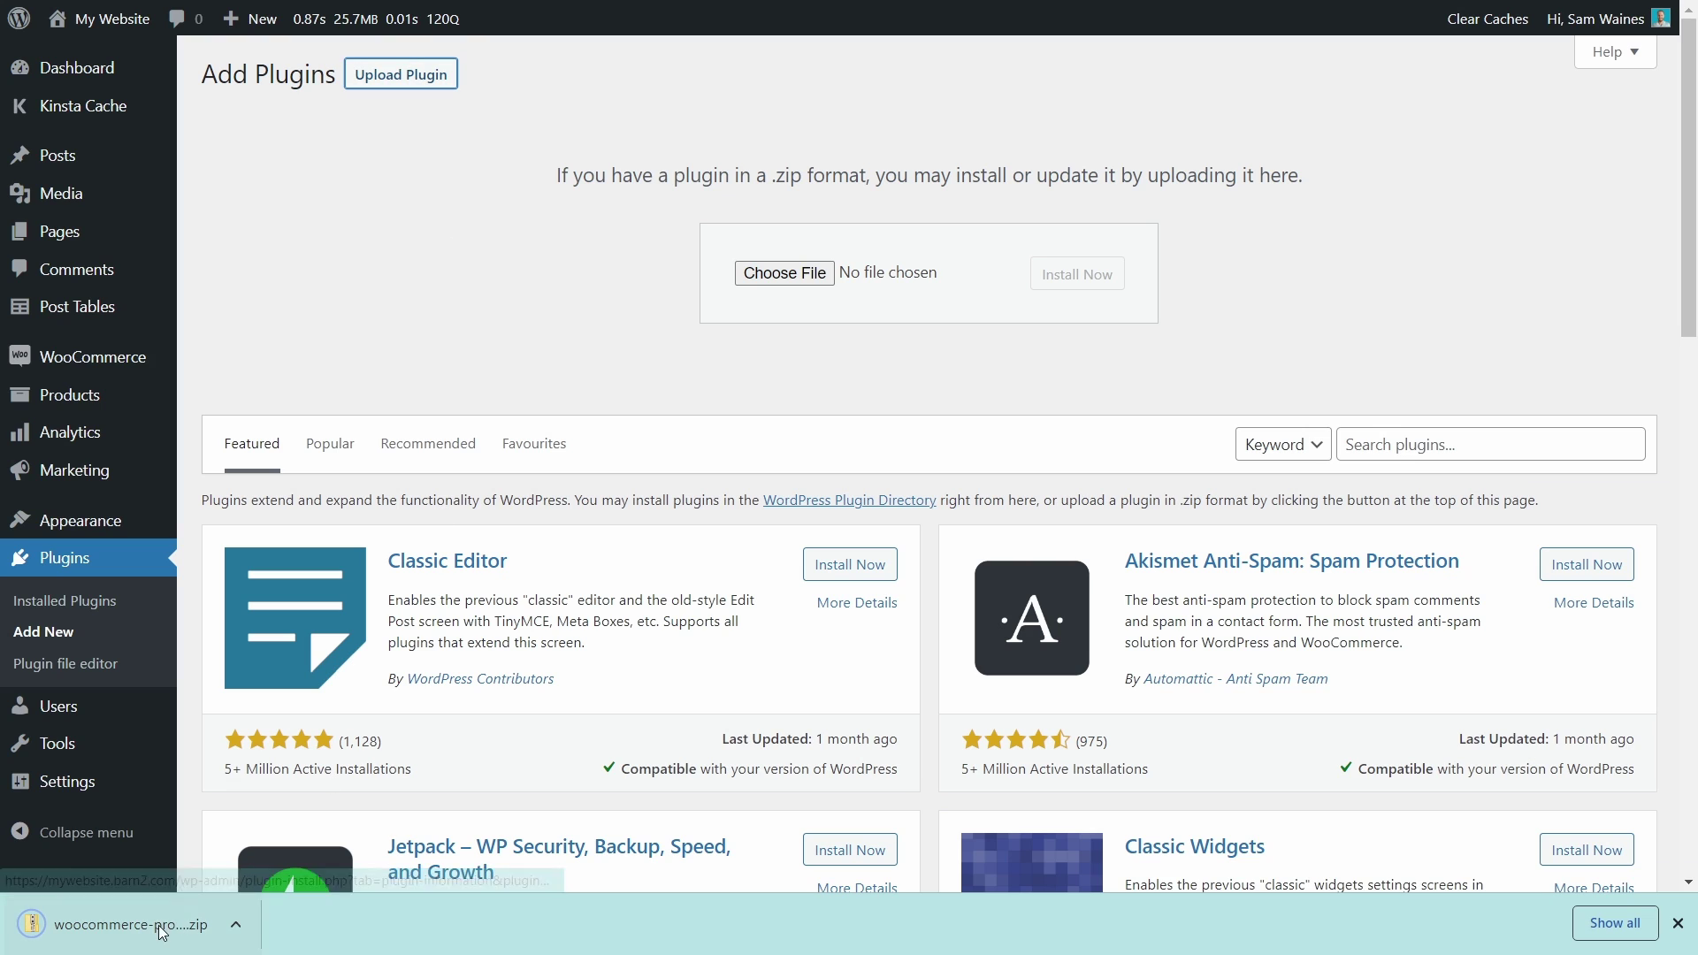
{"action": "left_click_drag", "start_coordinate": [569, 502], "coordinate": [801, 276]}
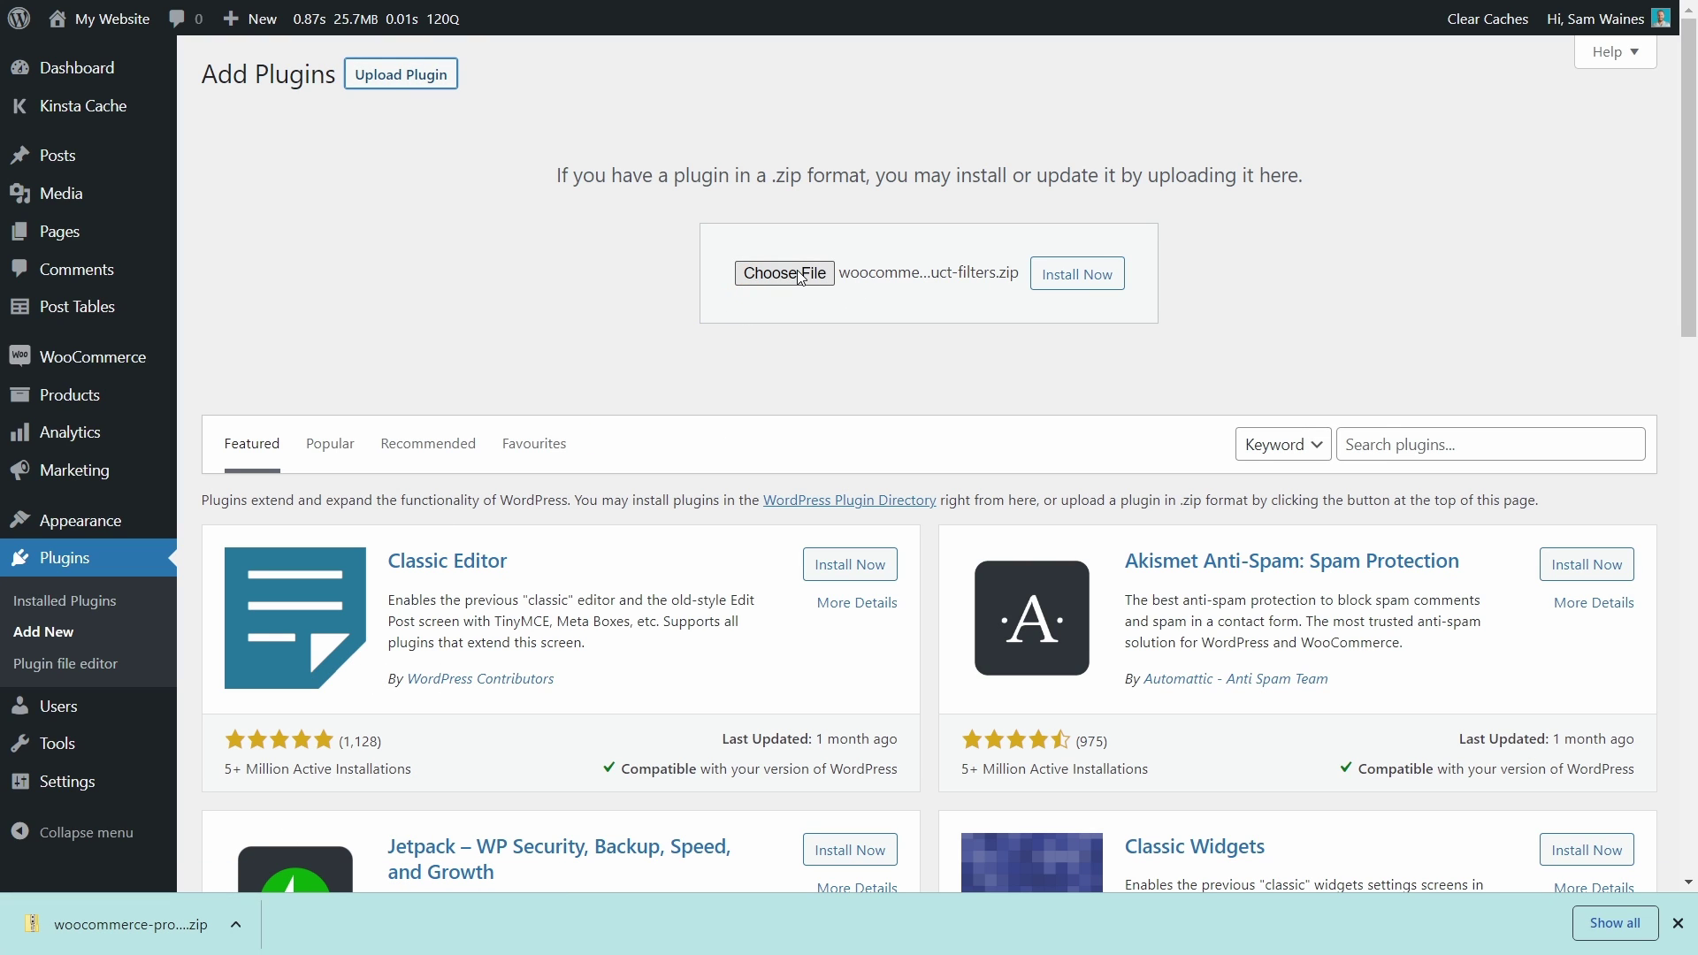
{"action": "left_click", "coordinate": [1091, 280]}
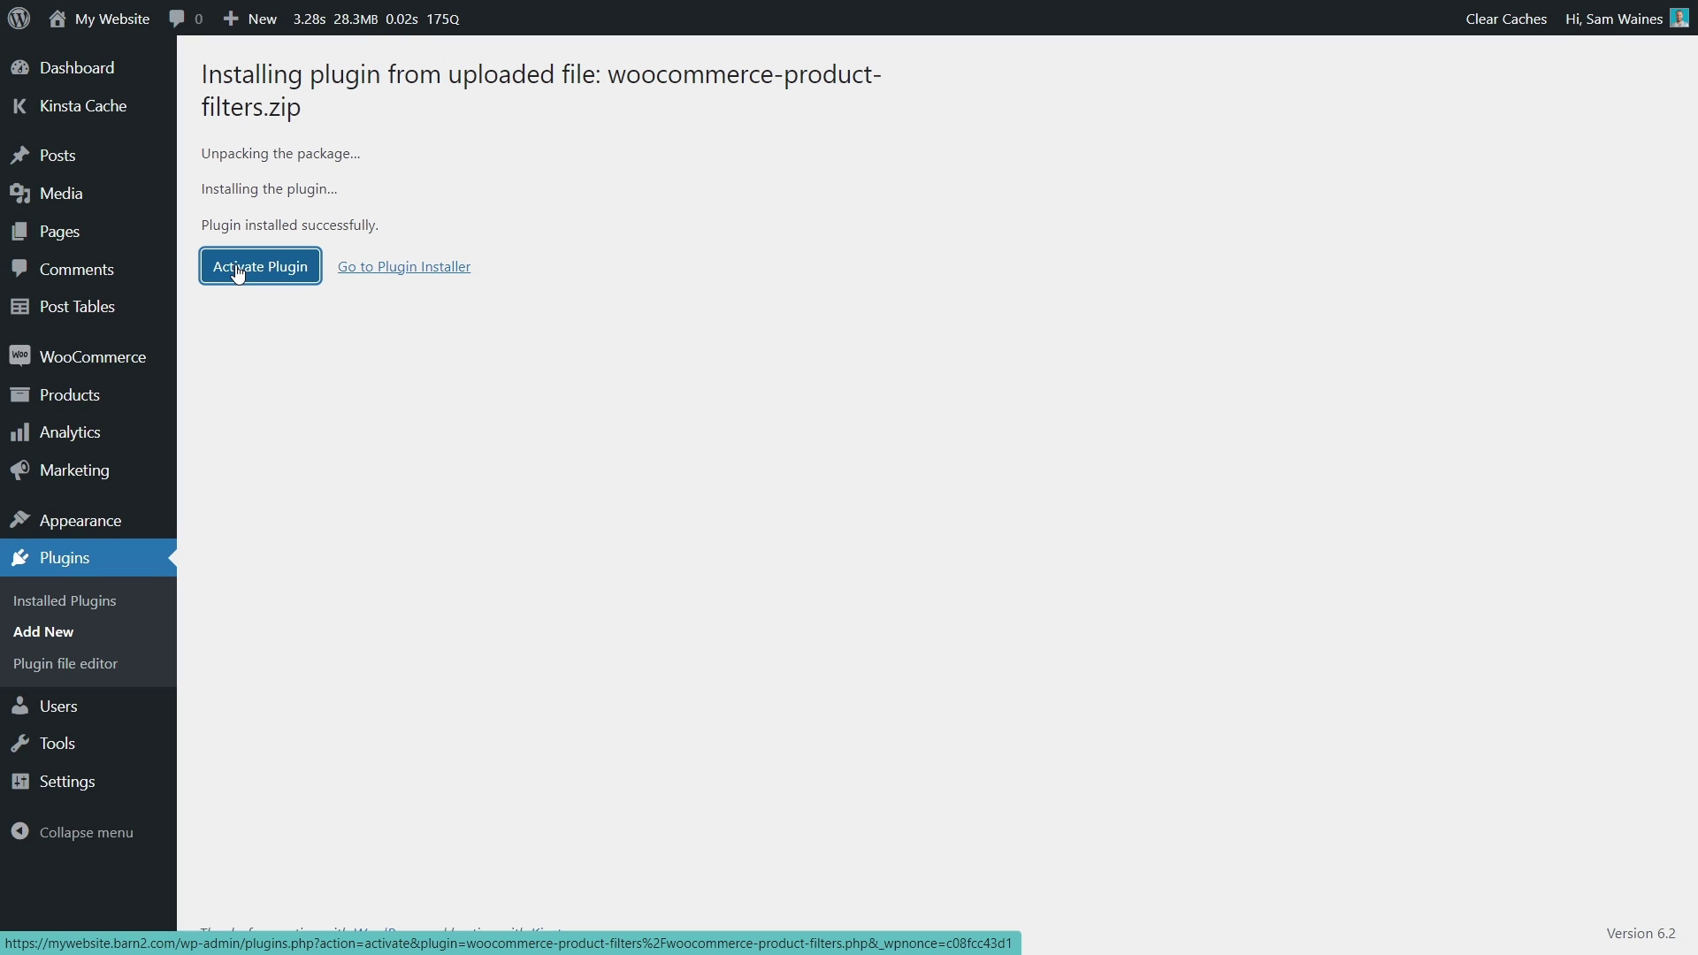
{"action": "left_click", "coordinate": [237, 269]}
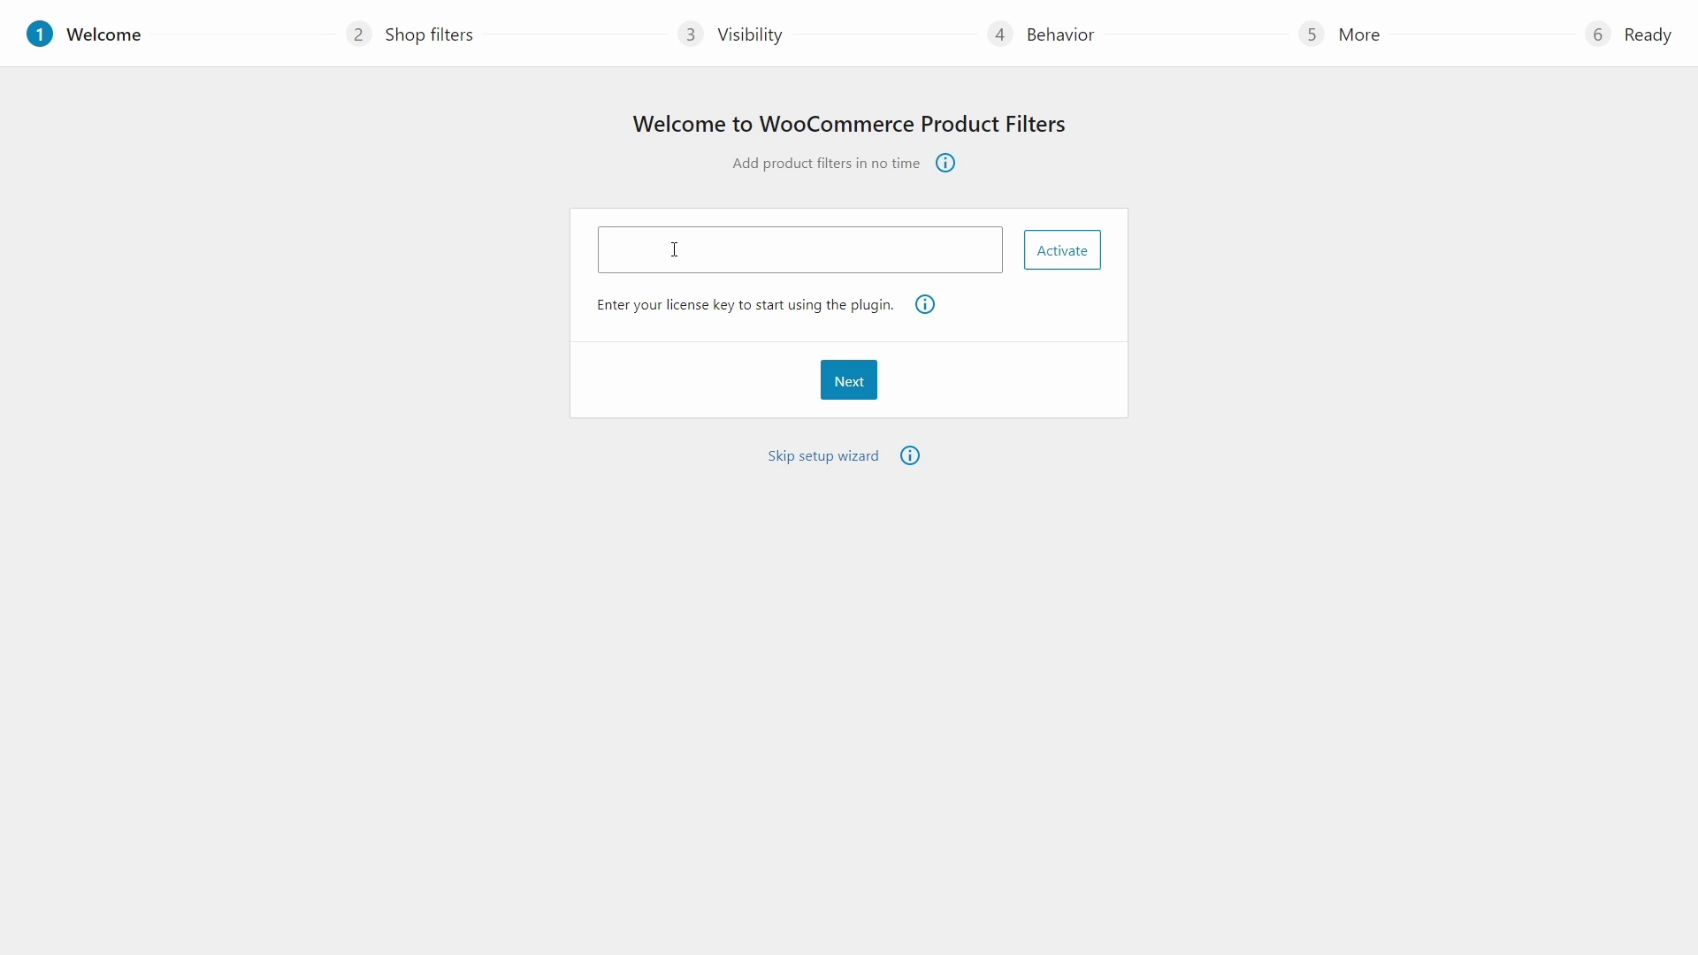
Enter and activate the plugin's license key in the setup wizard
{"action": "left_click", "coordinate": [674, 249]}
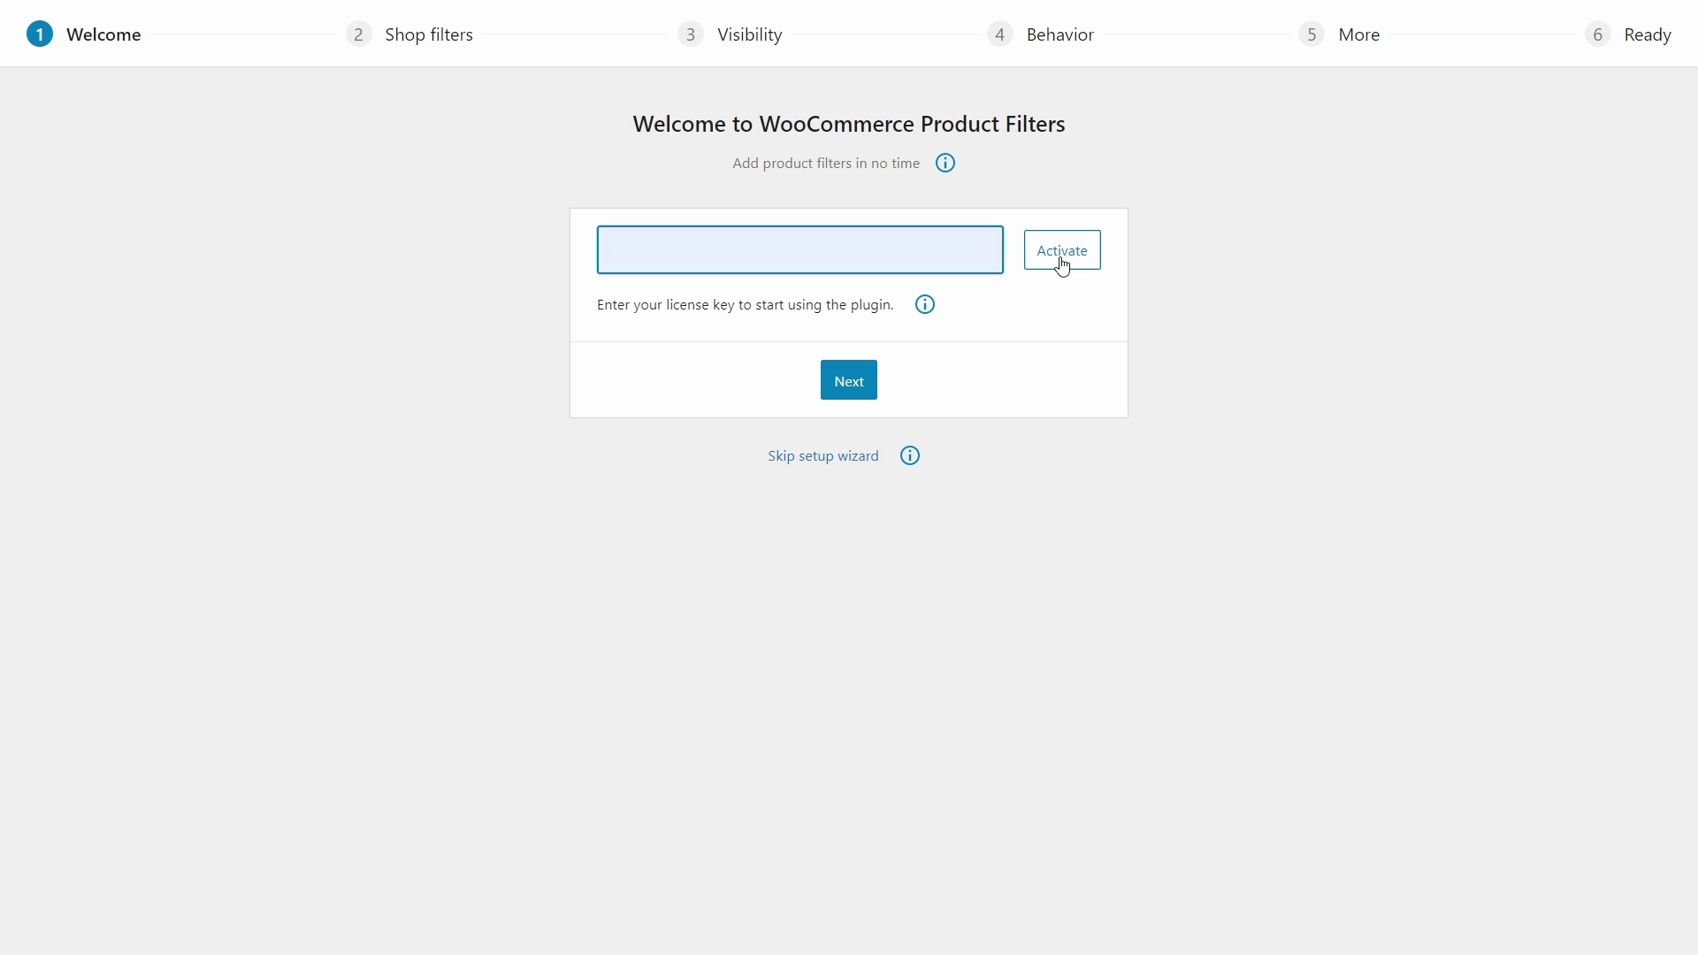
{"action": "left_click", "coordinate": [1063, 252]}
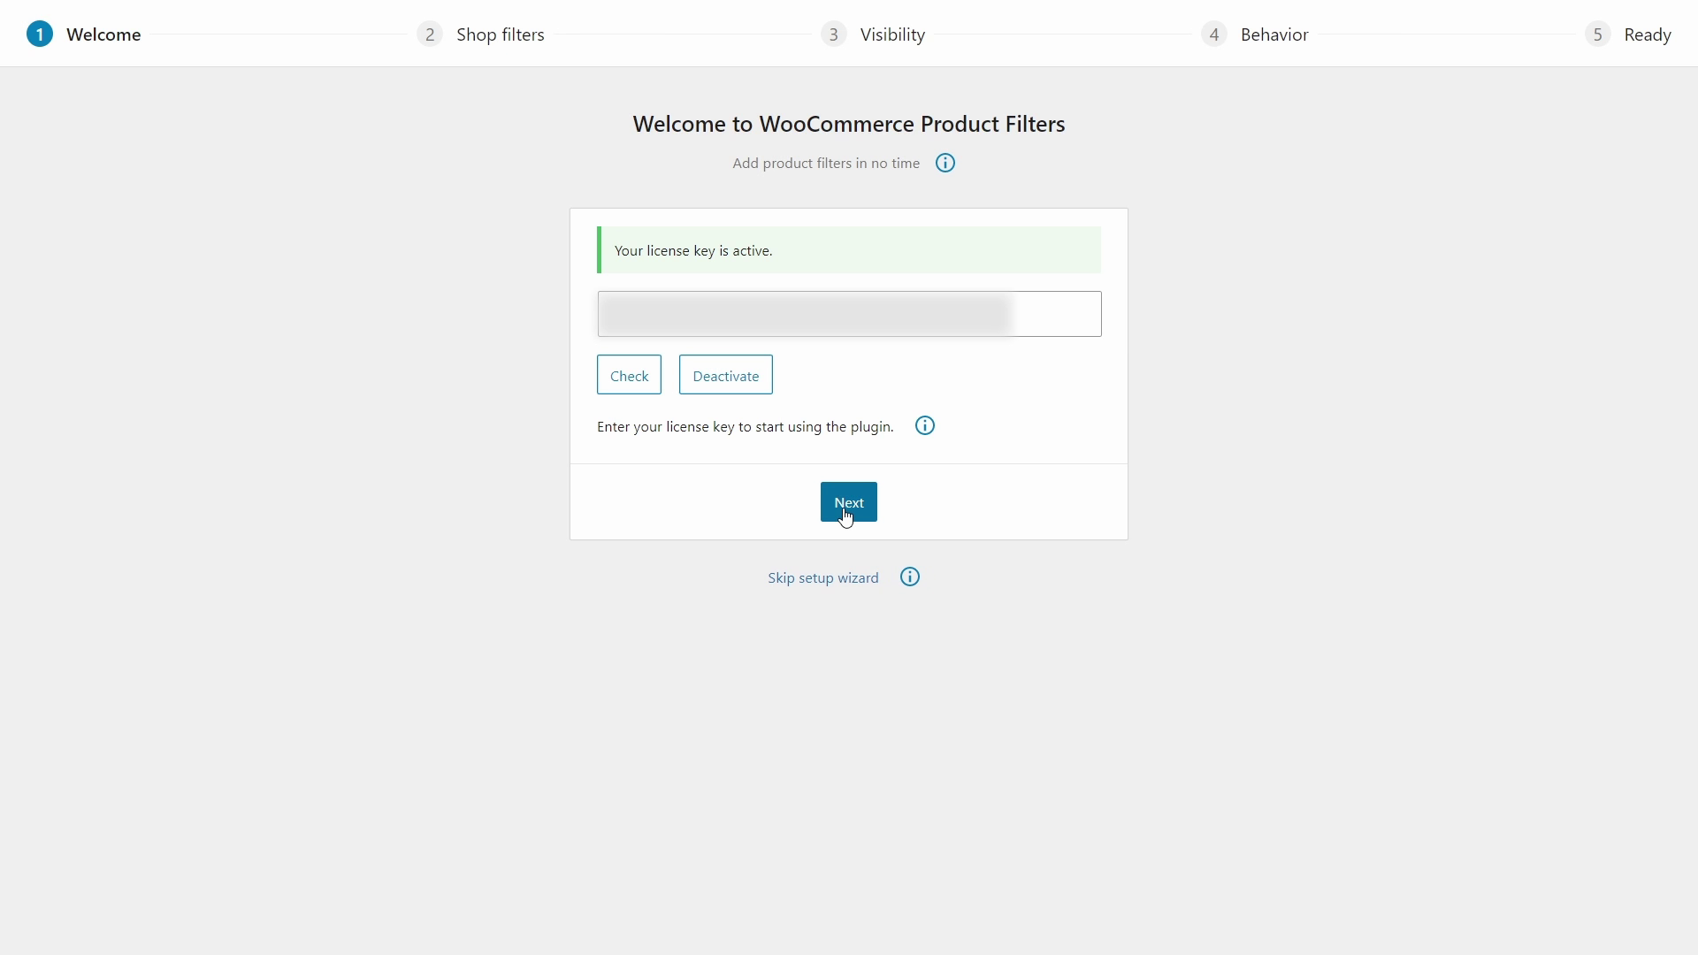
{"action": "left_click", "coordinate": [845, 513]}
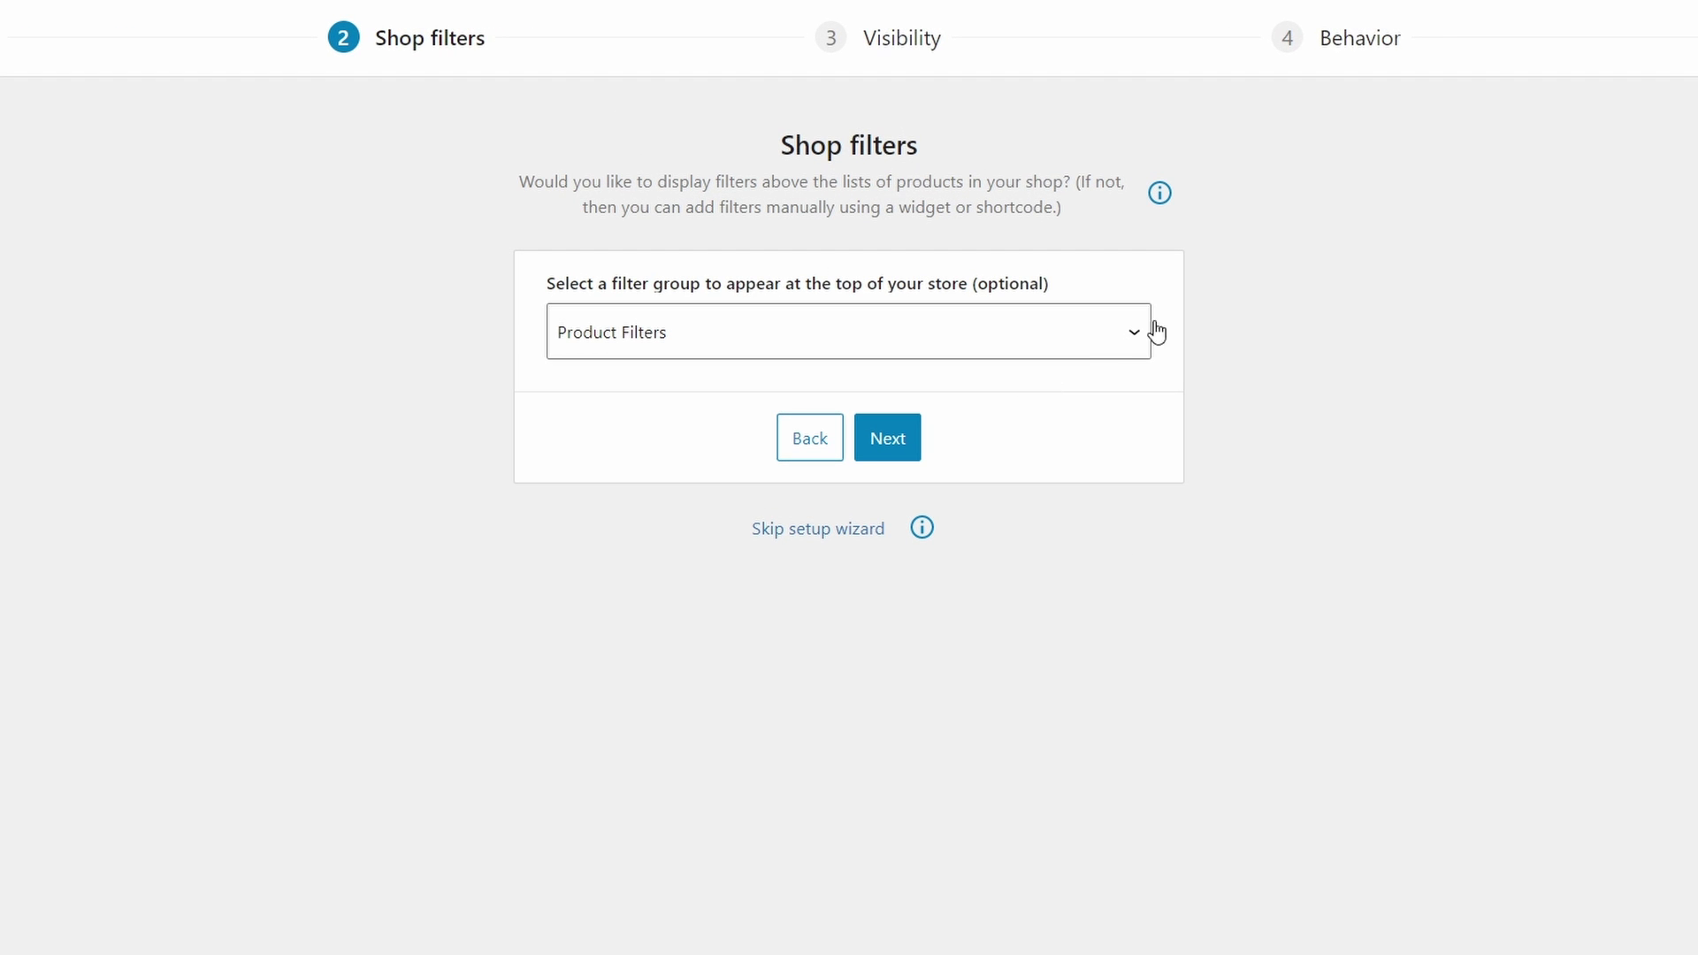
Choose Product Filters as the shop's filter group and proceed to Filter visibility
{"action": "left_click", "coordinate": [1121, 345]}
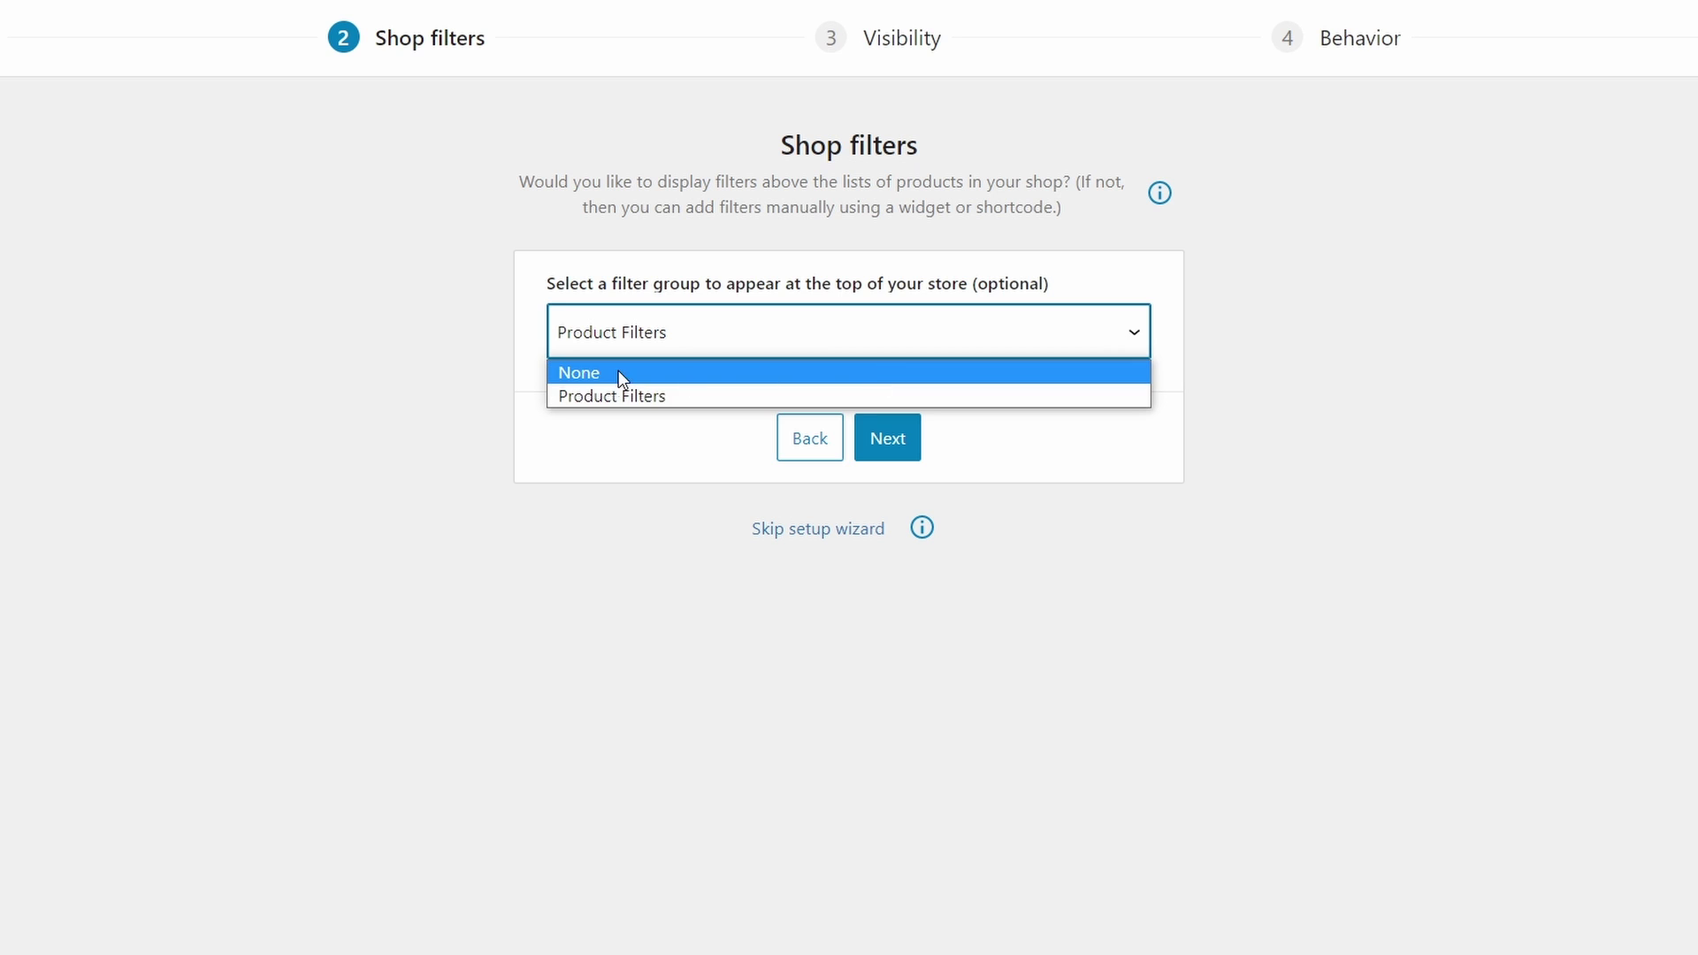
{"action": "left_click", "coordinate": [621, 395]}
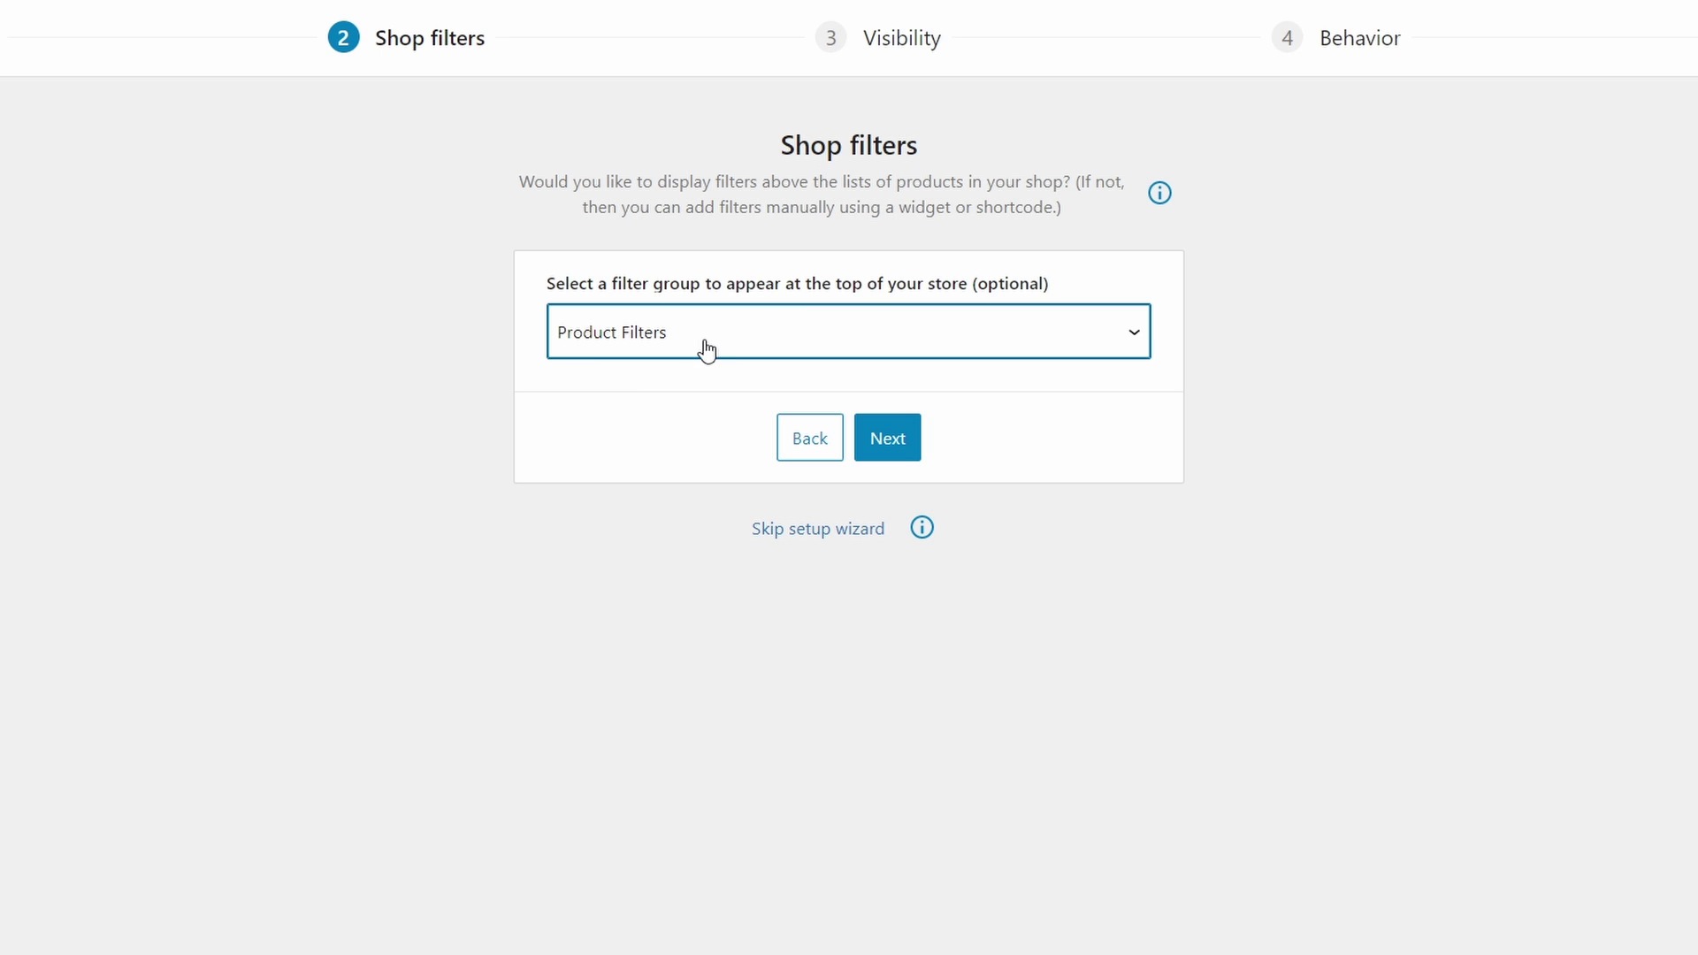
{"action": "left_click", "coordinate": [909, 453]}
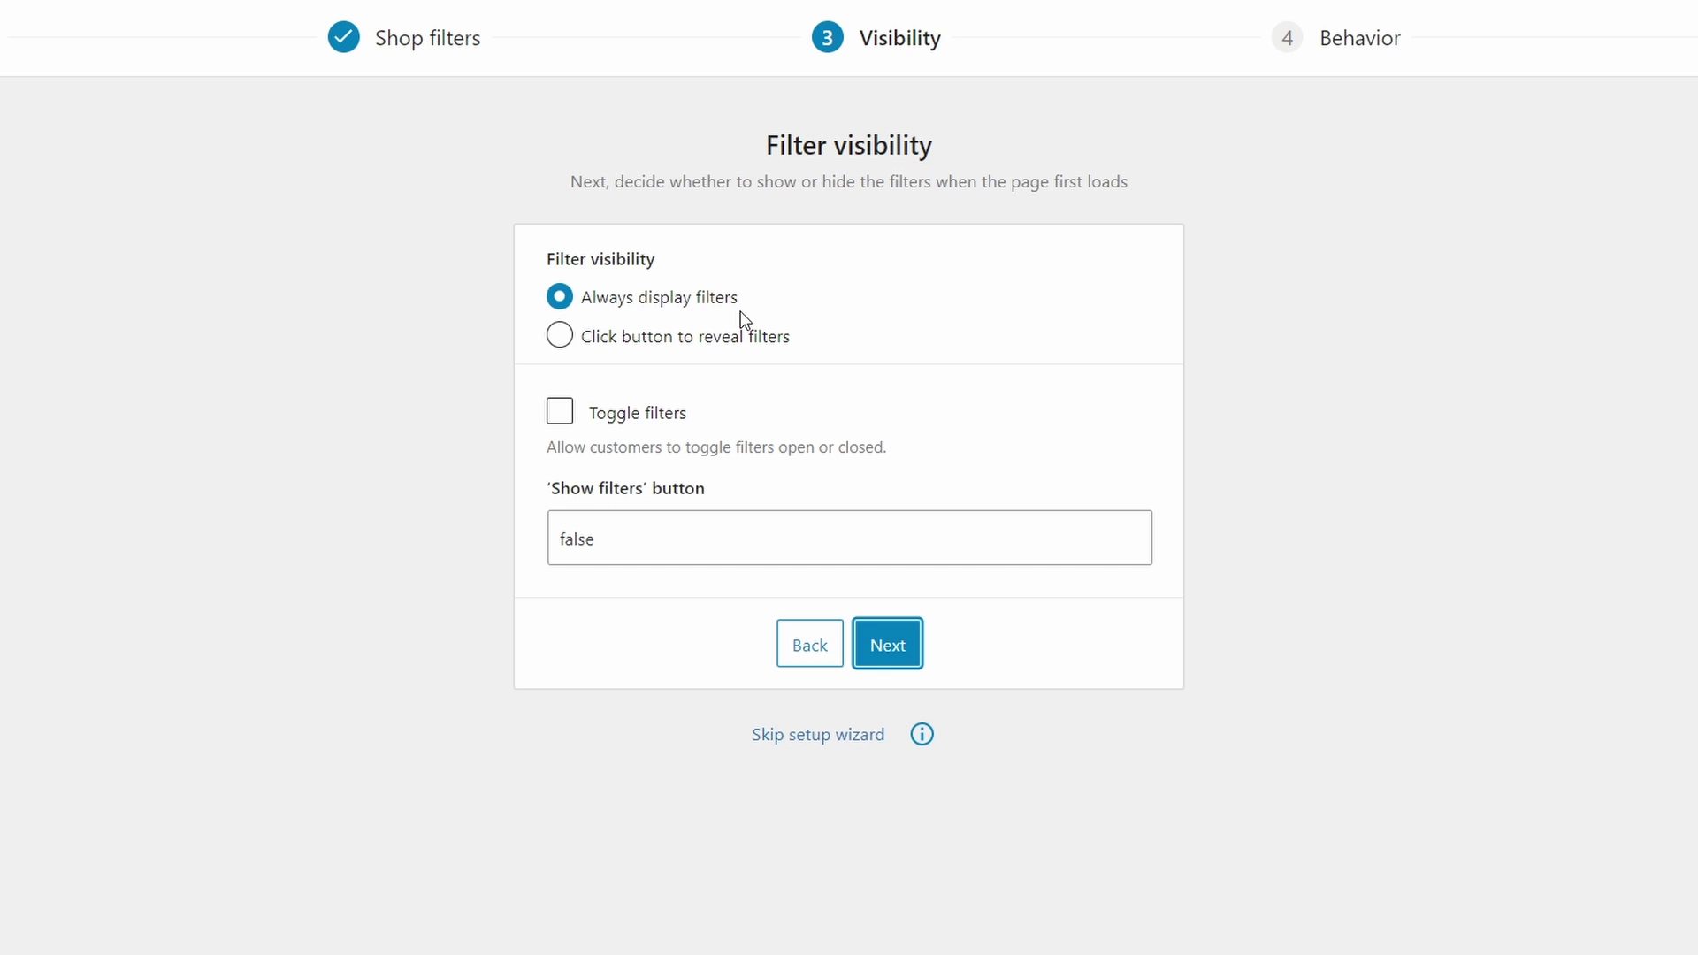
Keep 'Always display filters' selected with 'Toggle filters' unticked, then go to the next step
{"action": "left_click", "coordinate": [559, 337]}
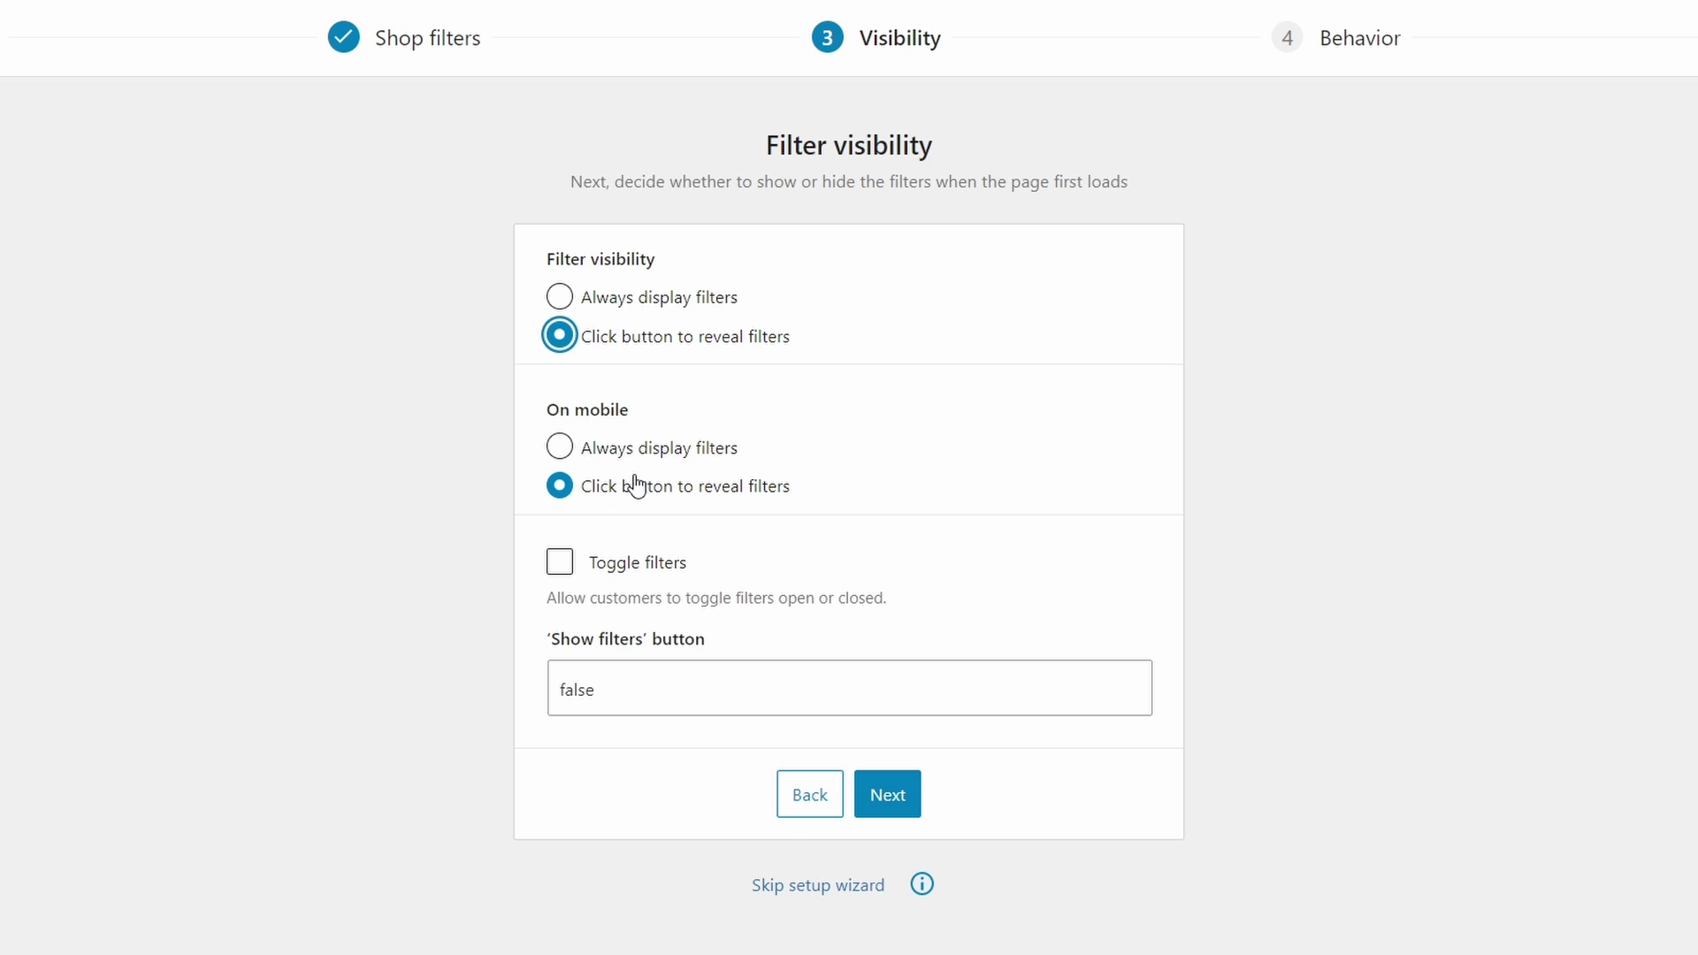
{"action": "key", "text": "Up"}
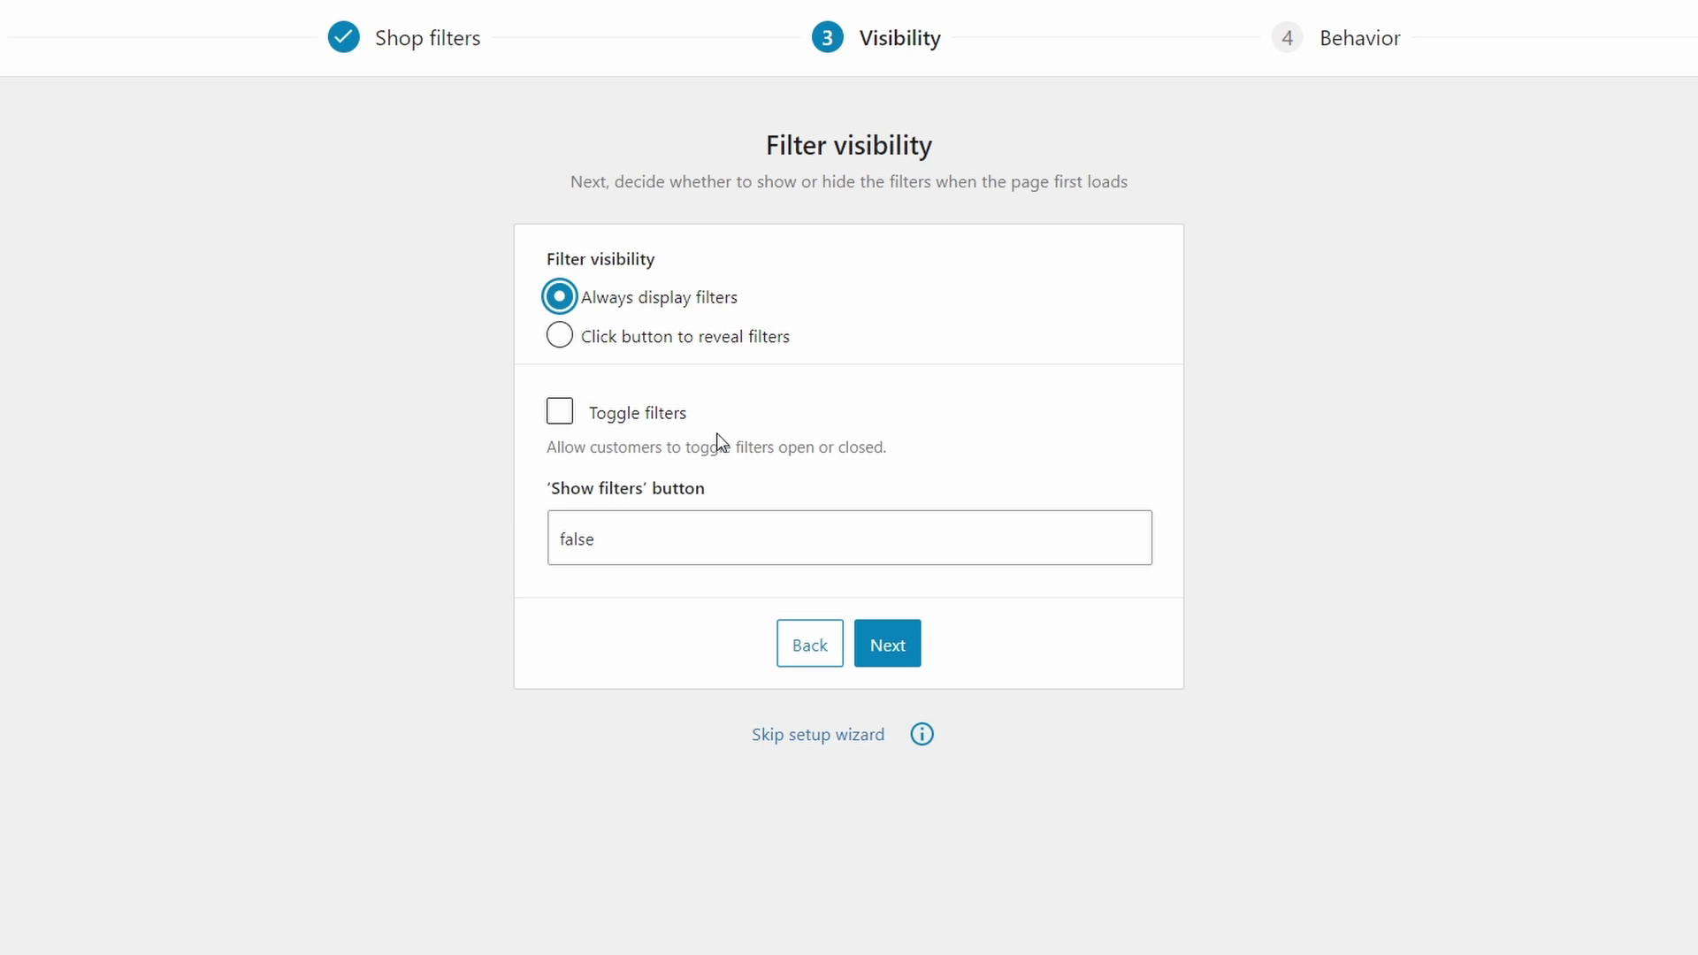
{"action": "left_click", "coordinate": [563, 416]}
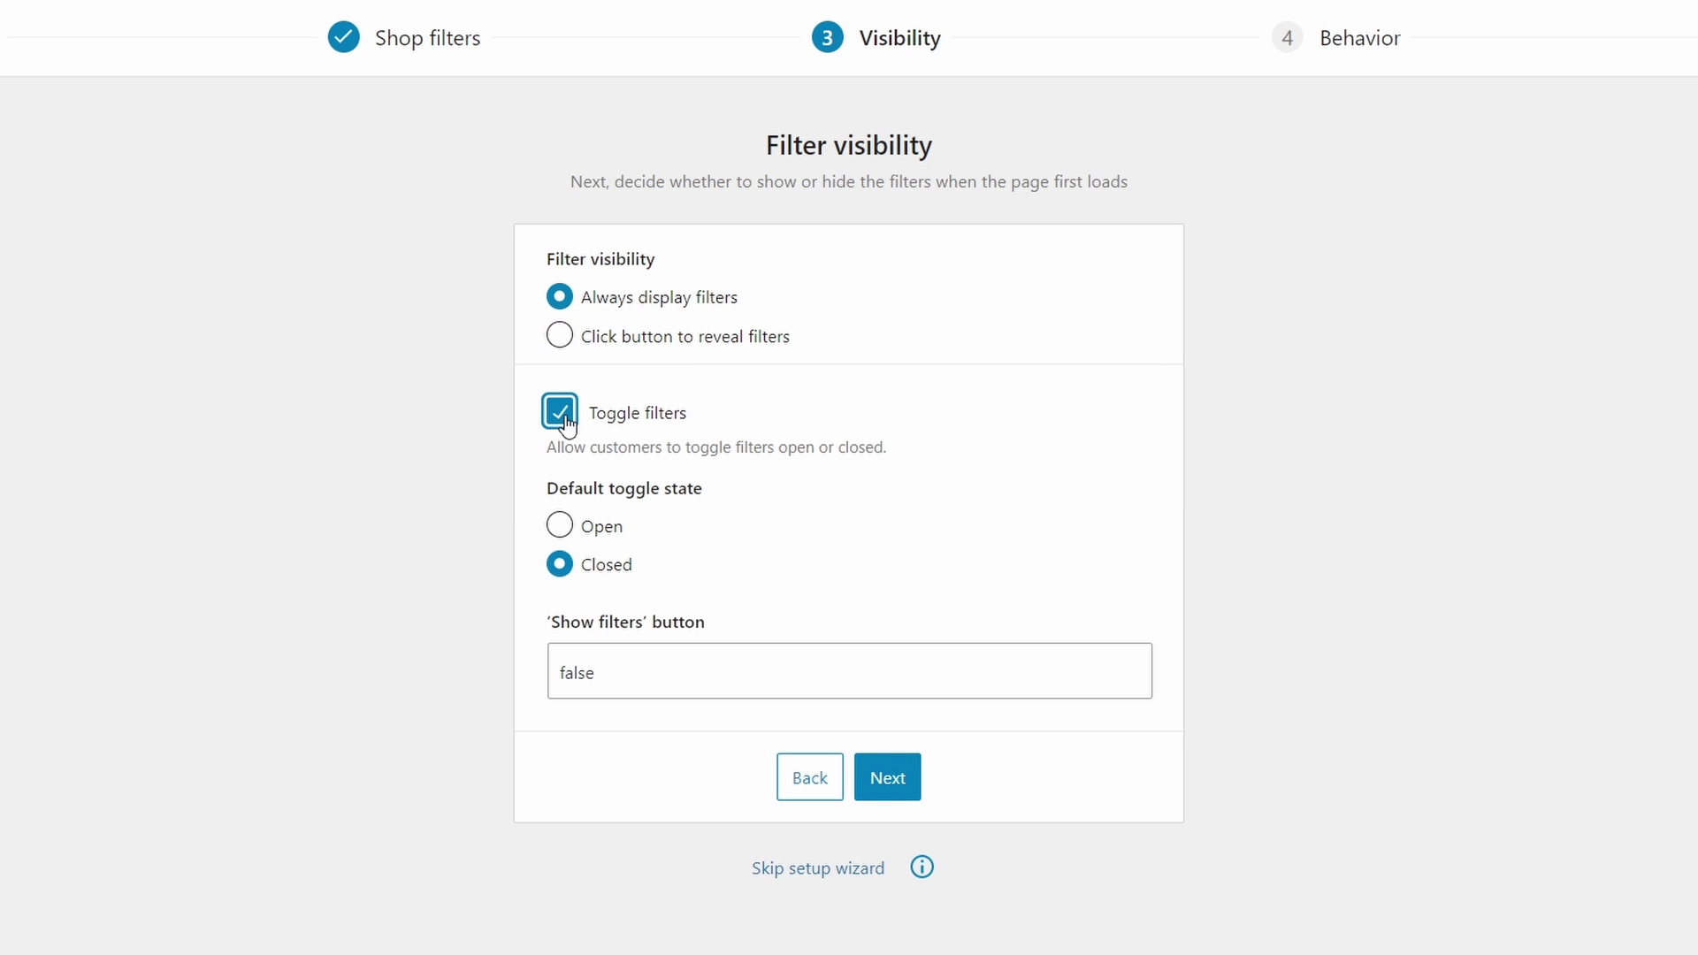
{"action": "left_click", "coordinate": [563, 416]}
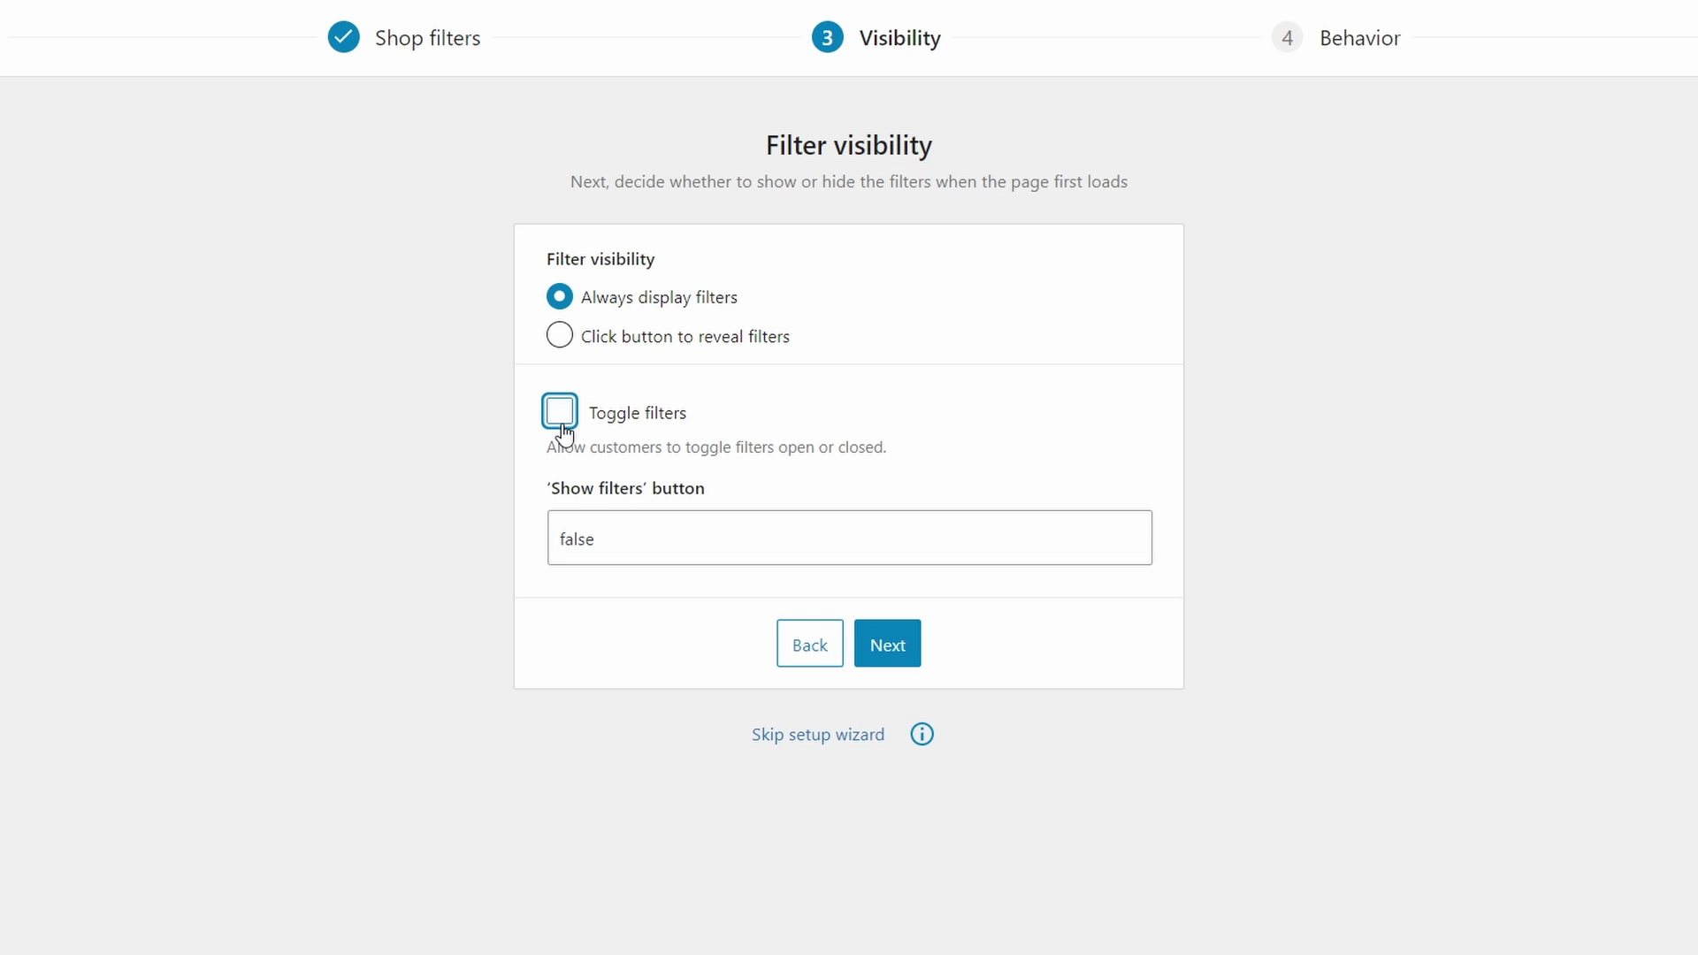
{"action": "left_click", "coordinate": [889, 645]}
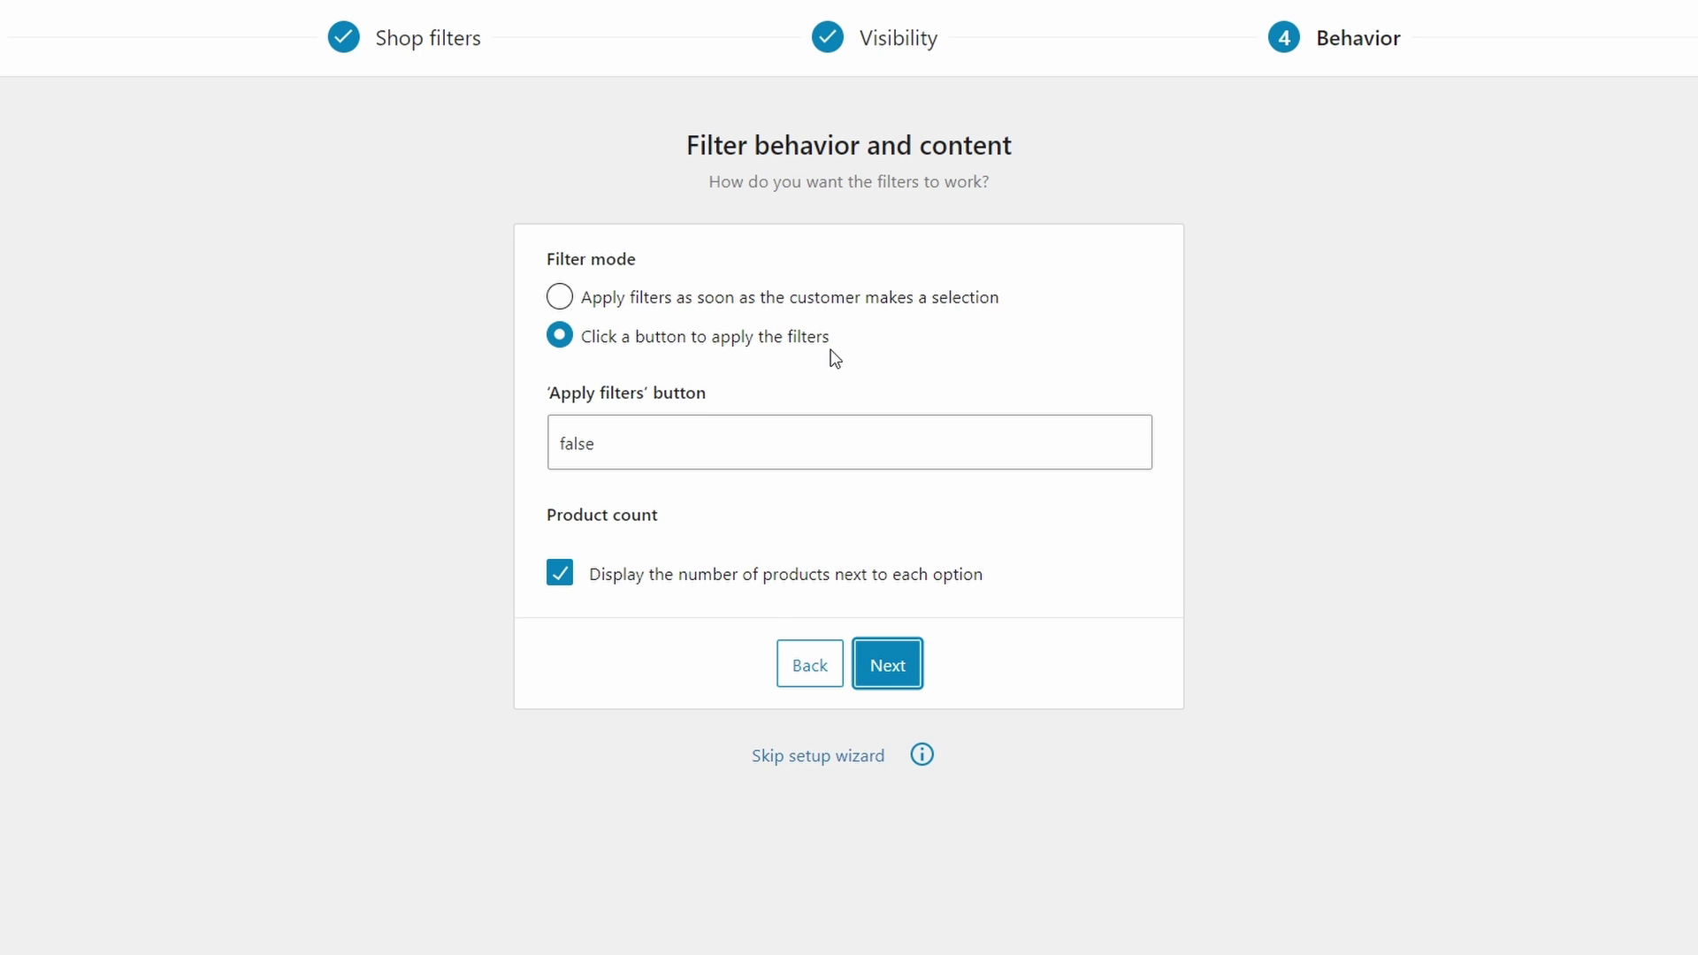
Choose 'Click a button to apply the filters', keep product counts, and finish the wizard
{"action": "left_click", "coordinate": [560, 297]}
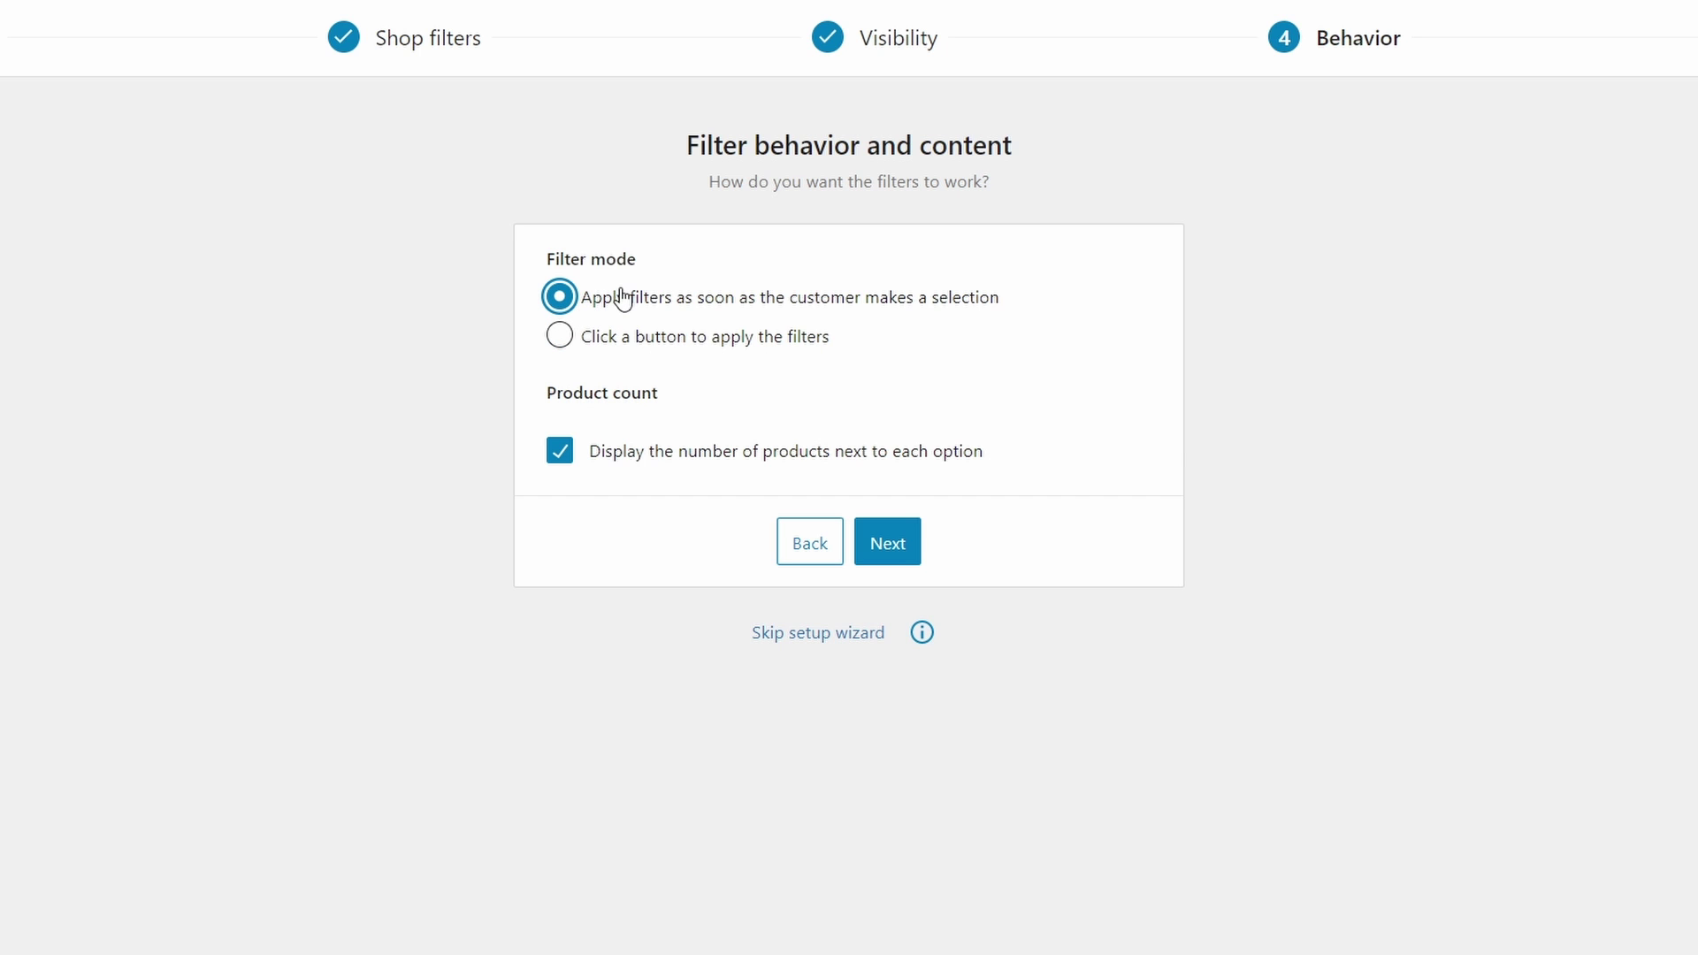
{"action": "left_click", "coordinate": [558, 336]}
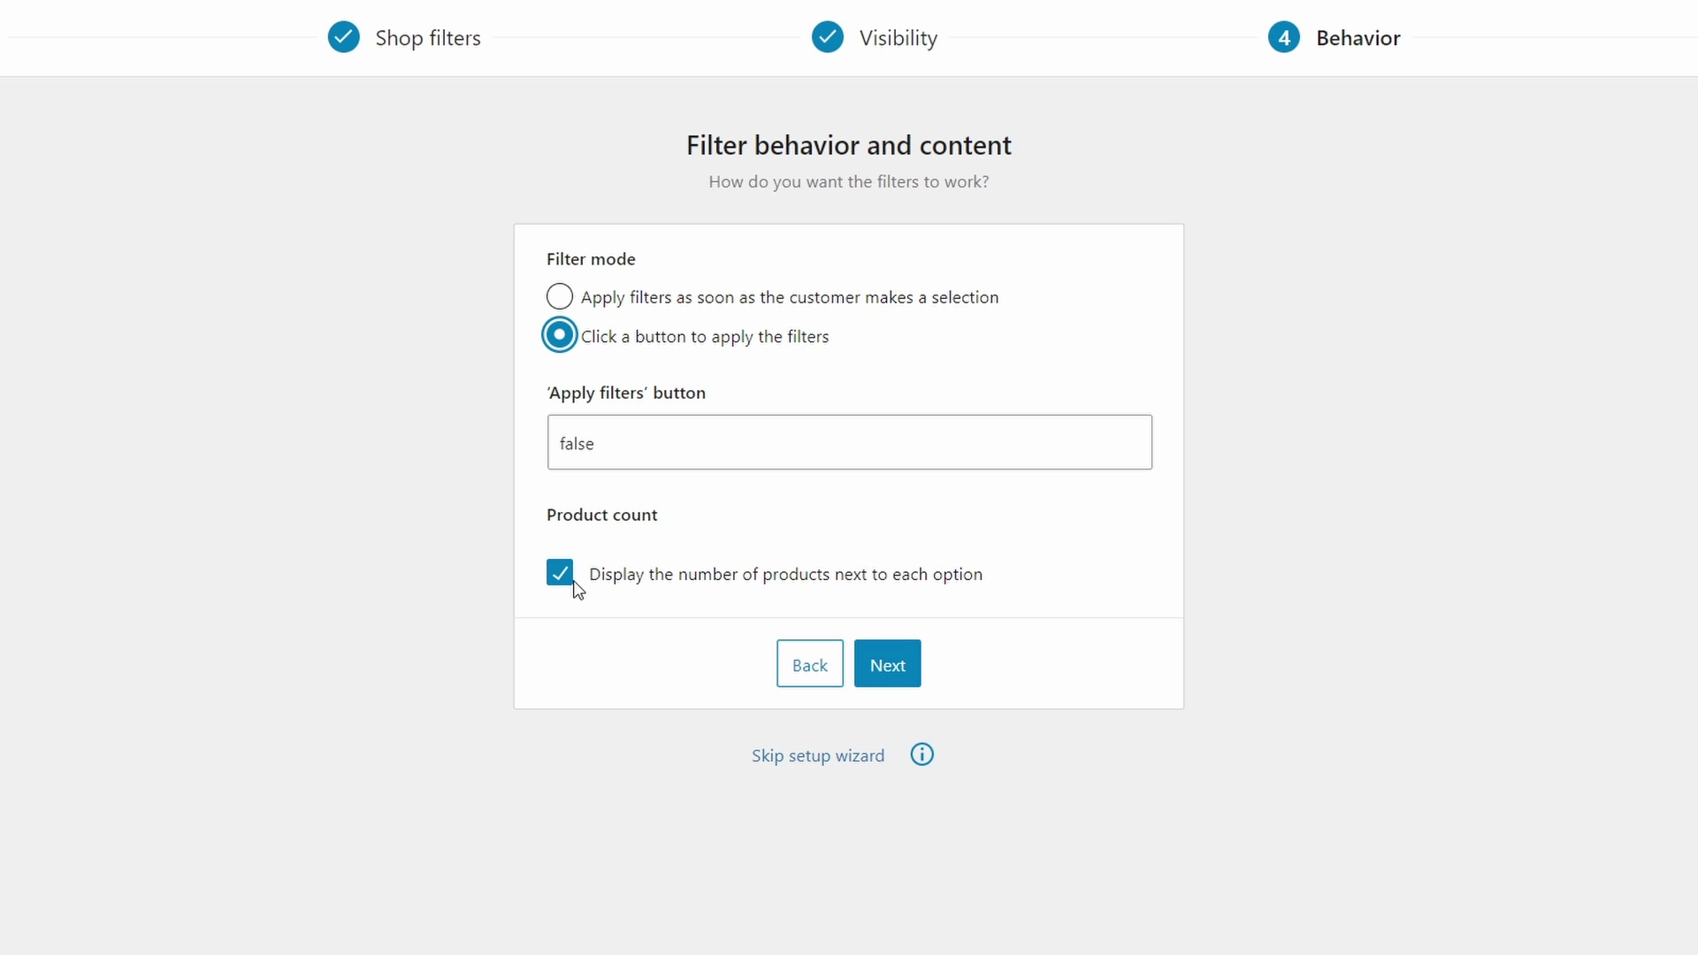
{"action": "left_click", "coordinate": [887, 672]}
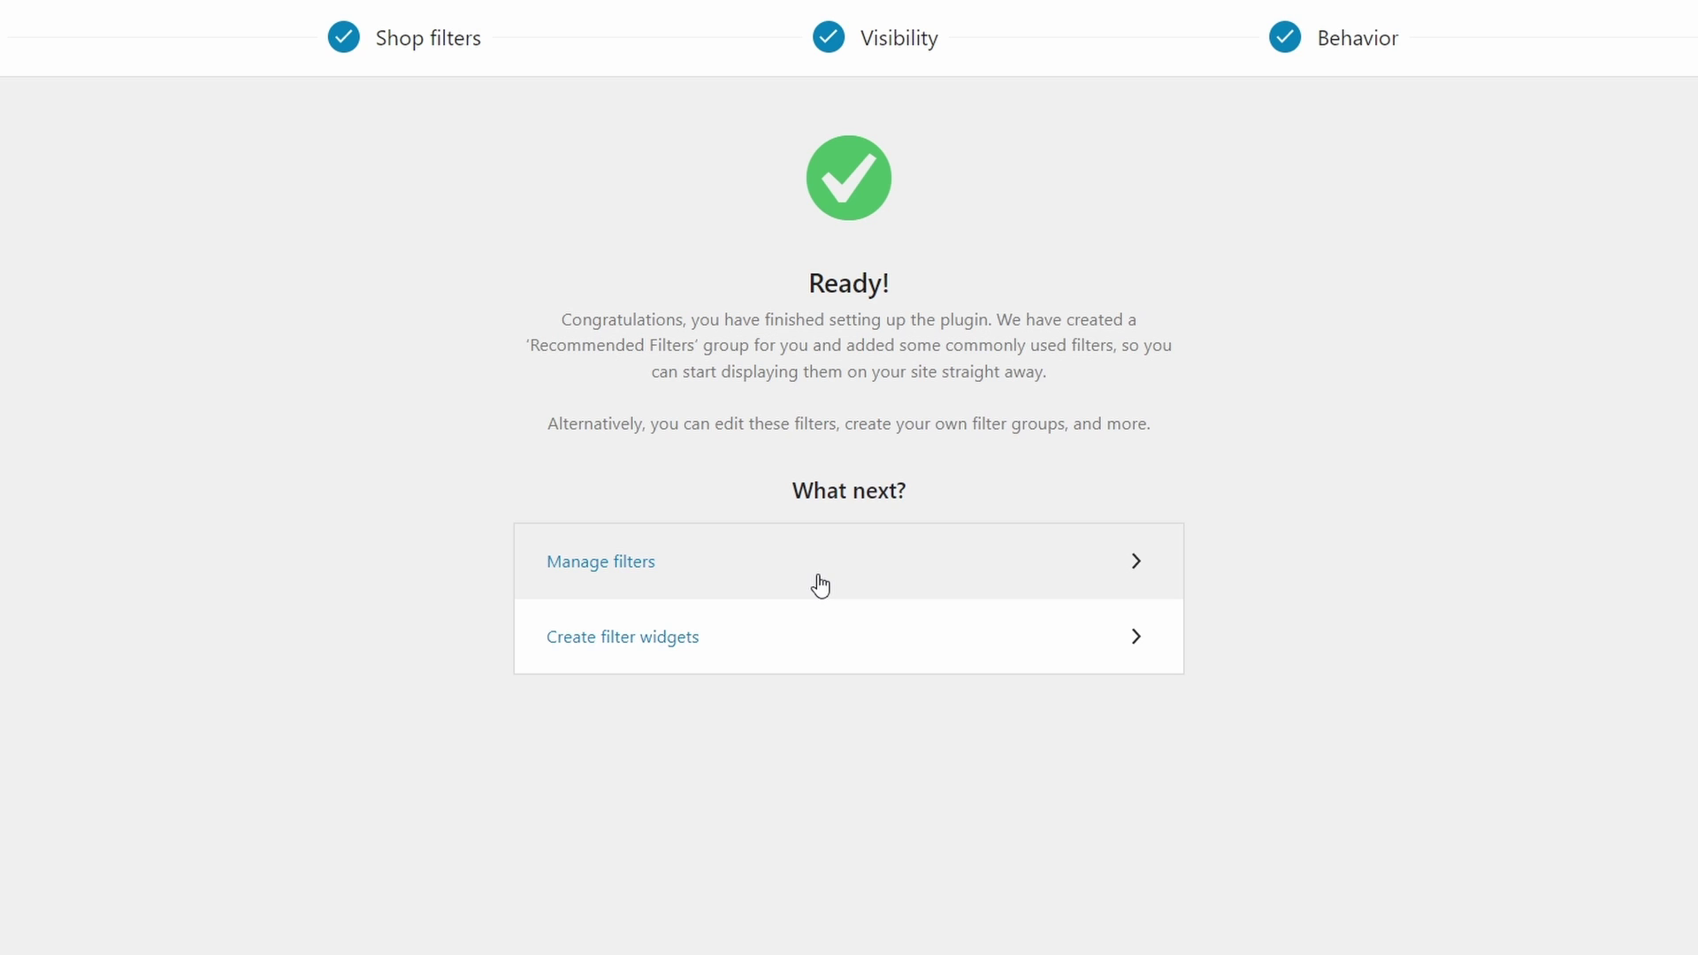
Go to Manage filters and open the Product Filters group in the editor
{"action": "left_click", "coordinate": [659, 573]}
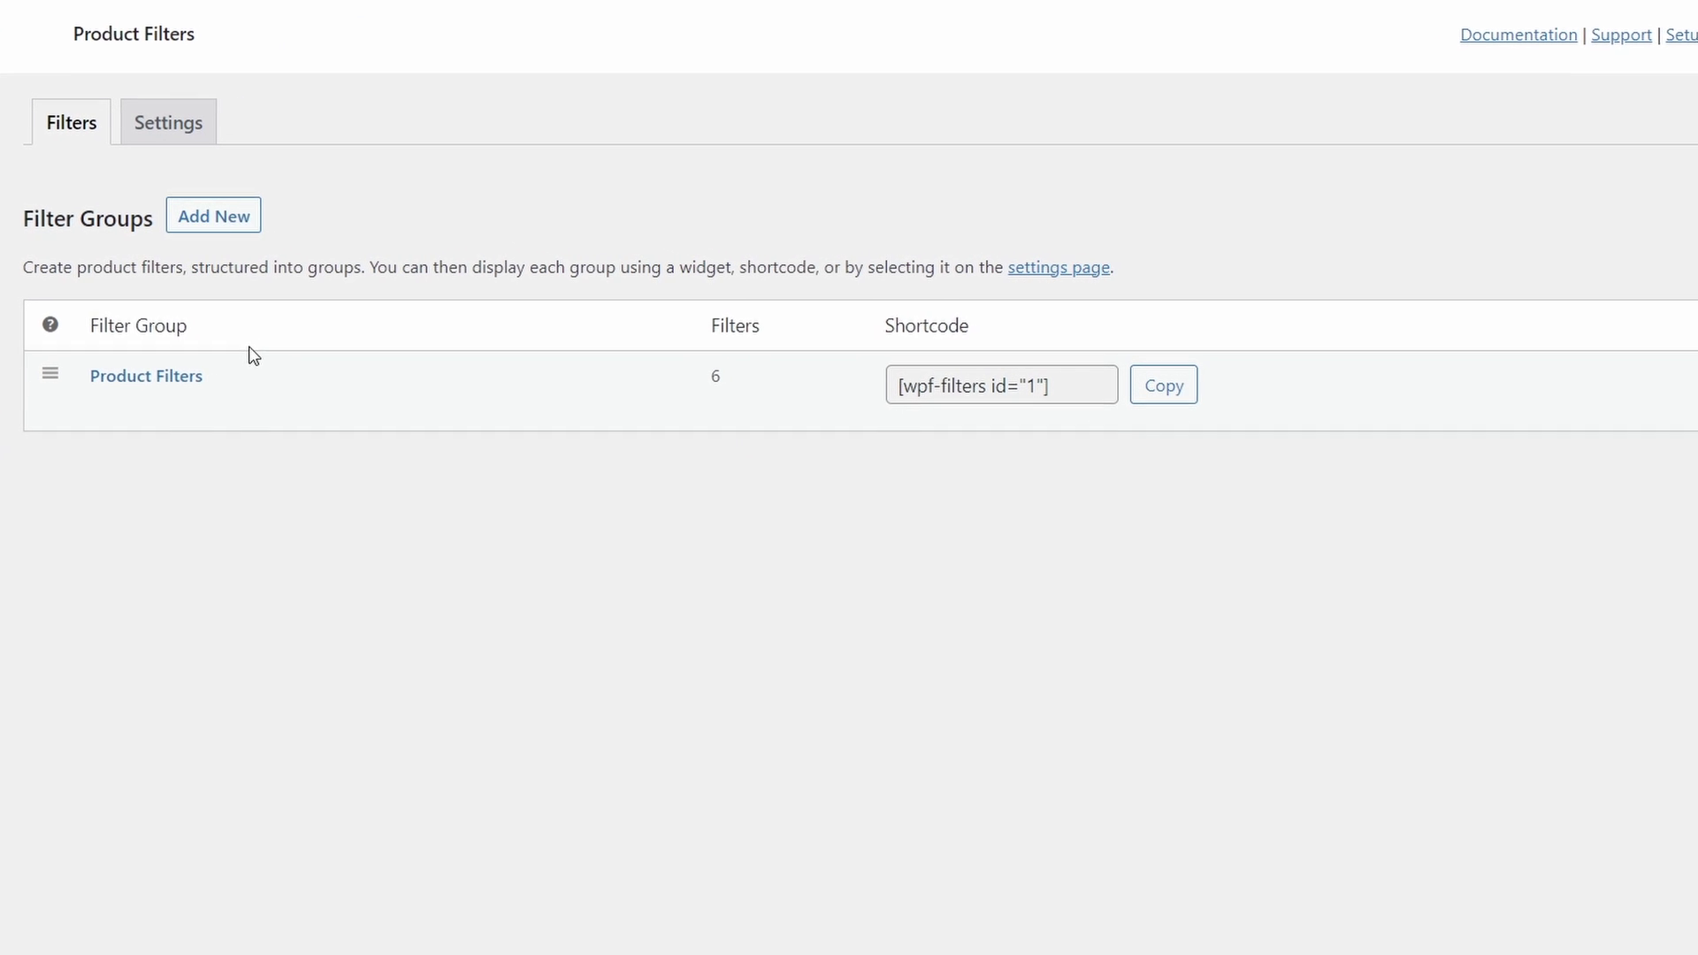
{"action": "mouse_move", "coordinate": [151, 401]}
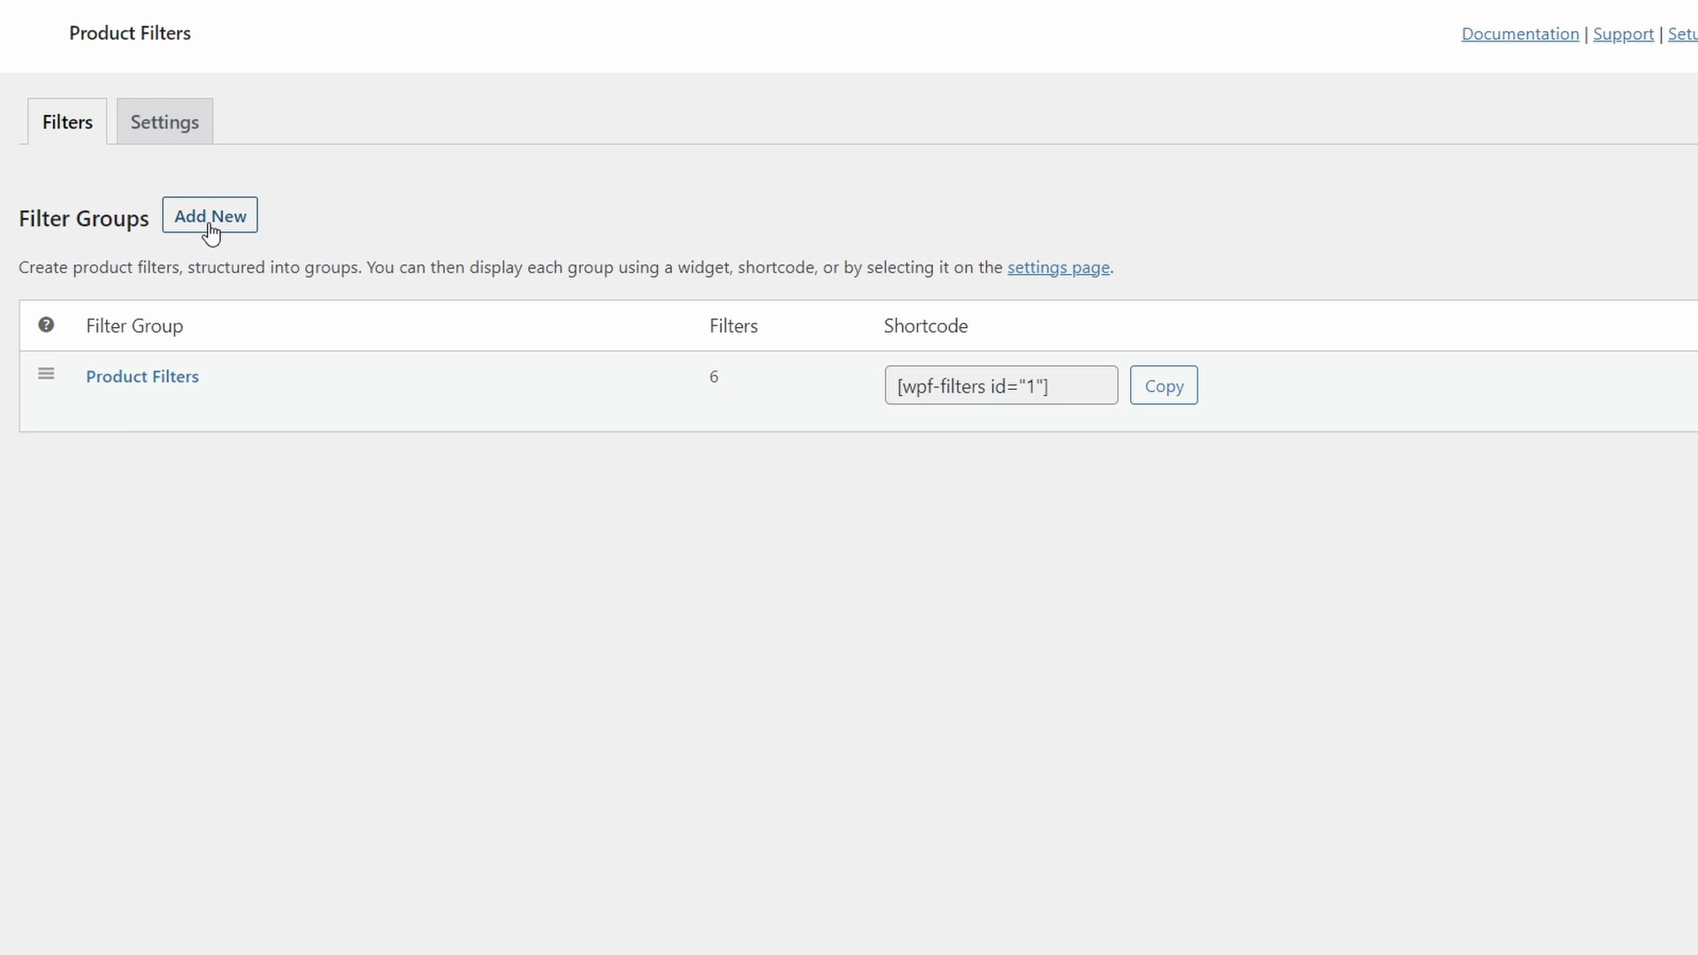
{"action": "left_click", "coordinate": [101, 408]}
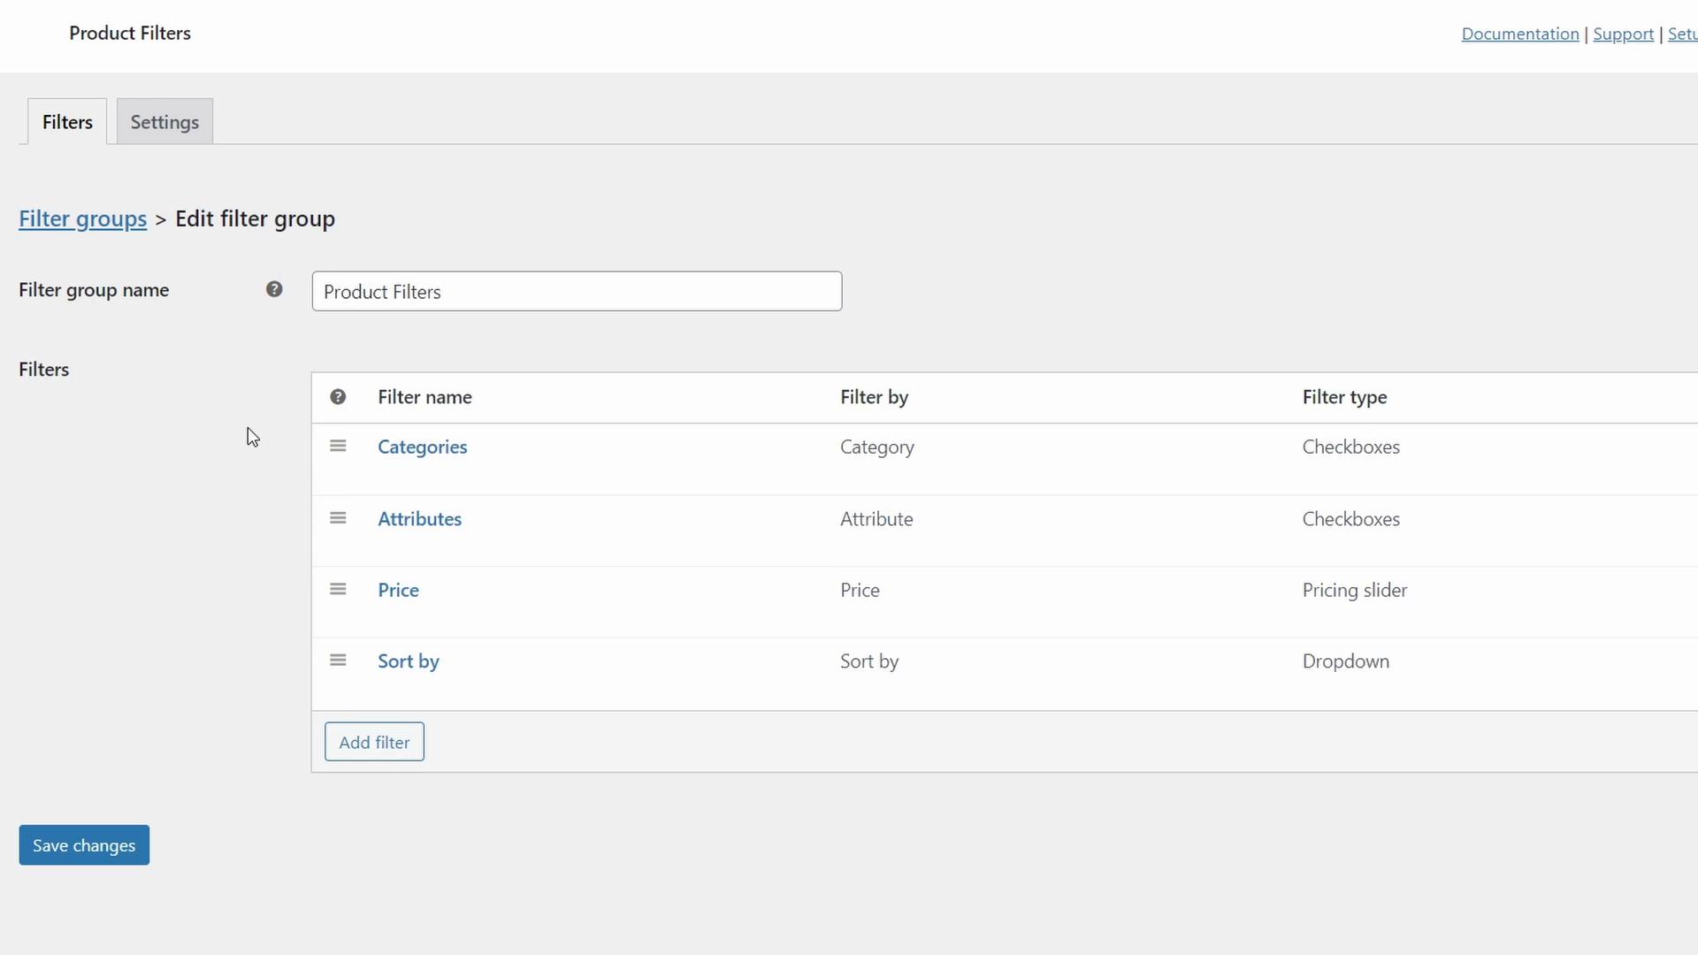
Expand the Categories filter and review Filter by and Filter type, keeping Category and Checkboxes
{"action": "mouse_move", "coordinate": [517, 501]}
{"action": "mouse_move", "coordinate": [464, 604]}
{"action": "mouse_move", "coordinate": [436, 693]}
{"action": "left_click", "coordinate": [395, 478]}
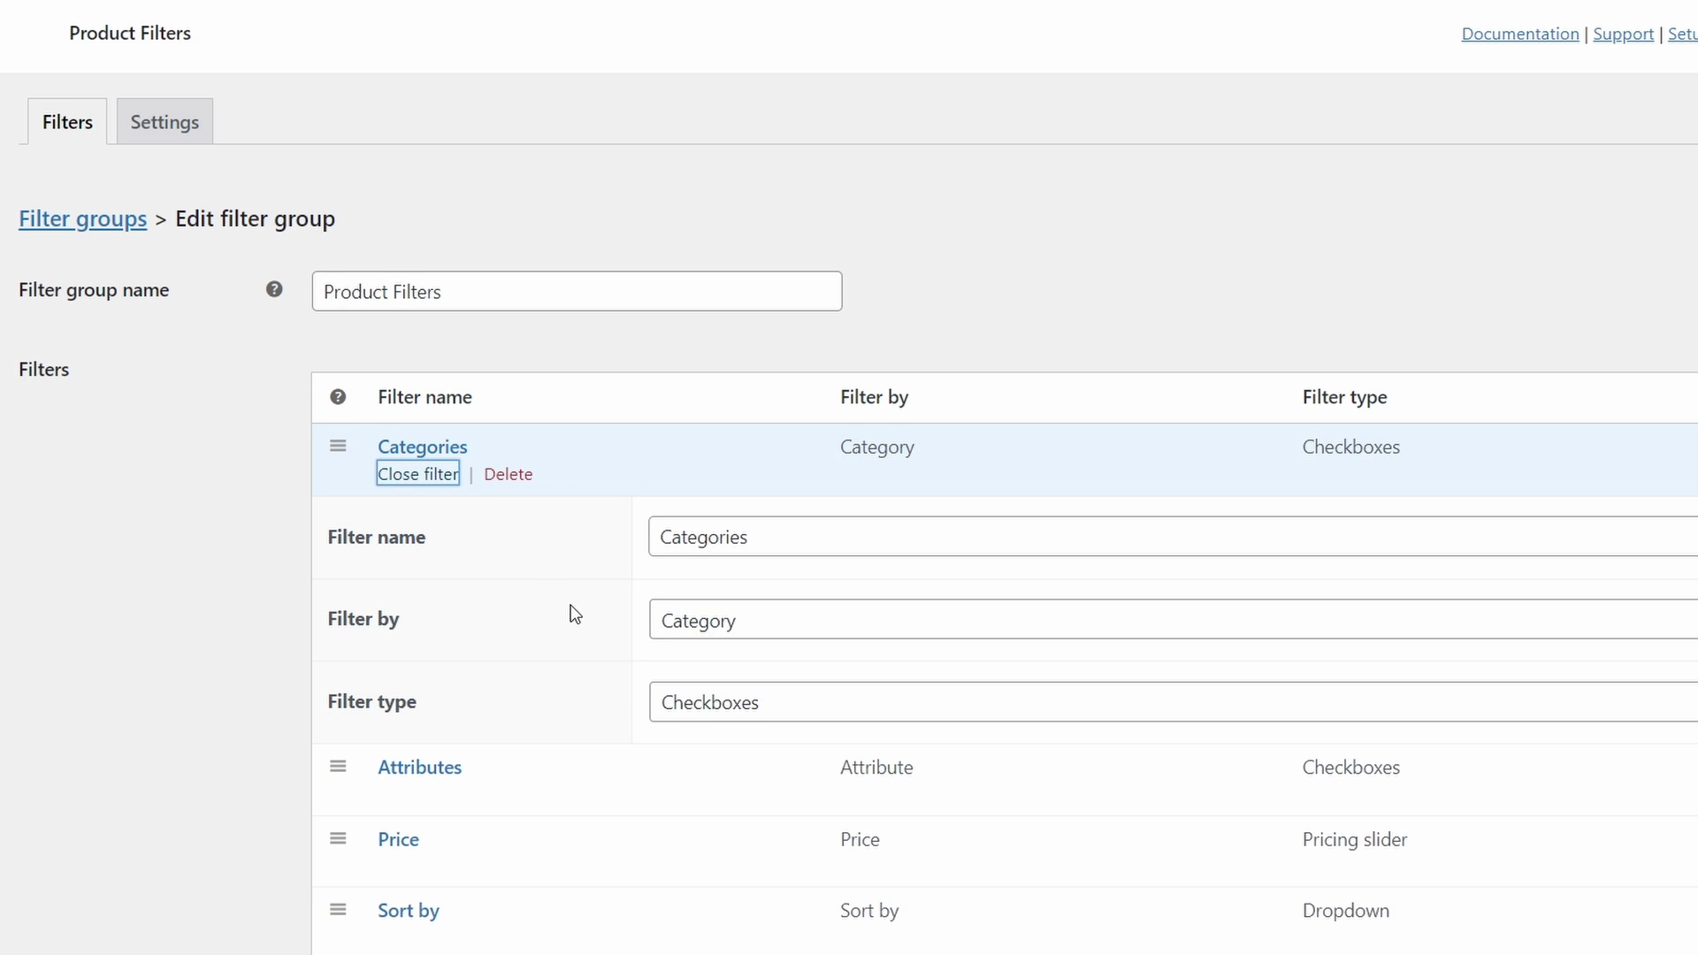
{"action": "scroll", "coordinate": [522, 557], "scroll_direction": "down", "scroll_amount": 1}
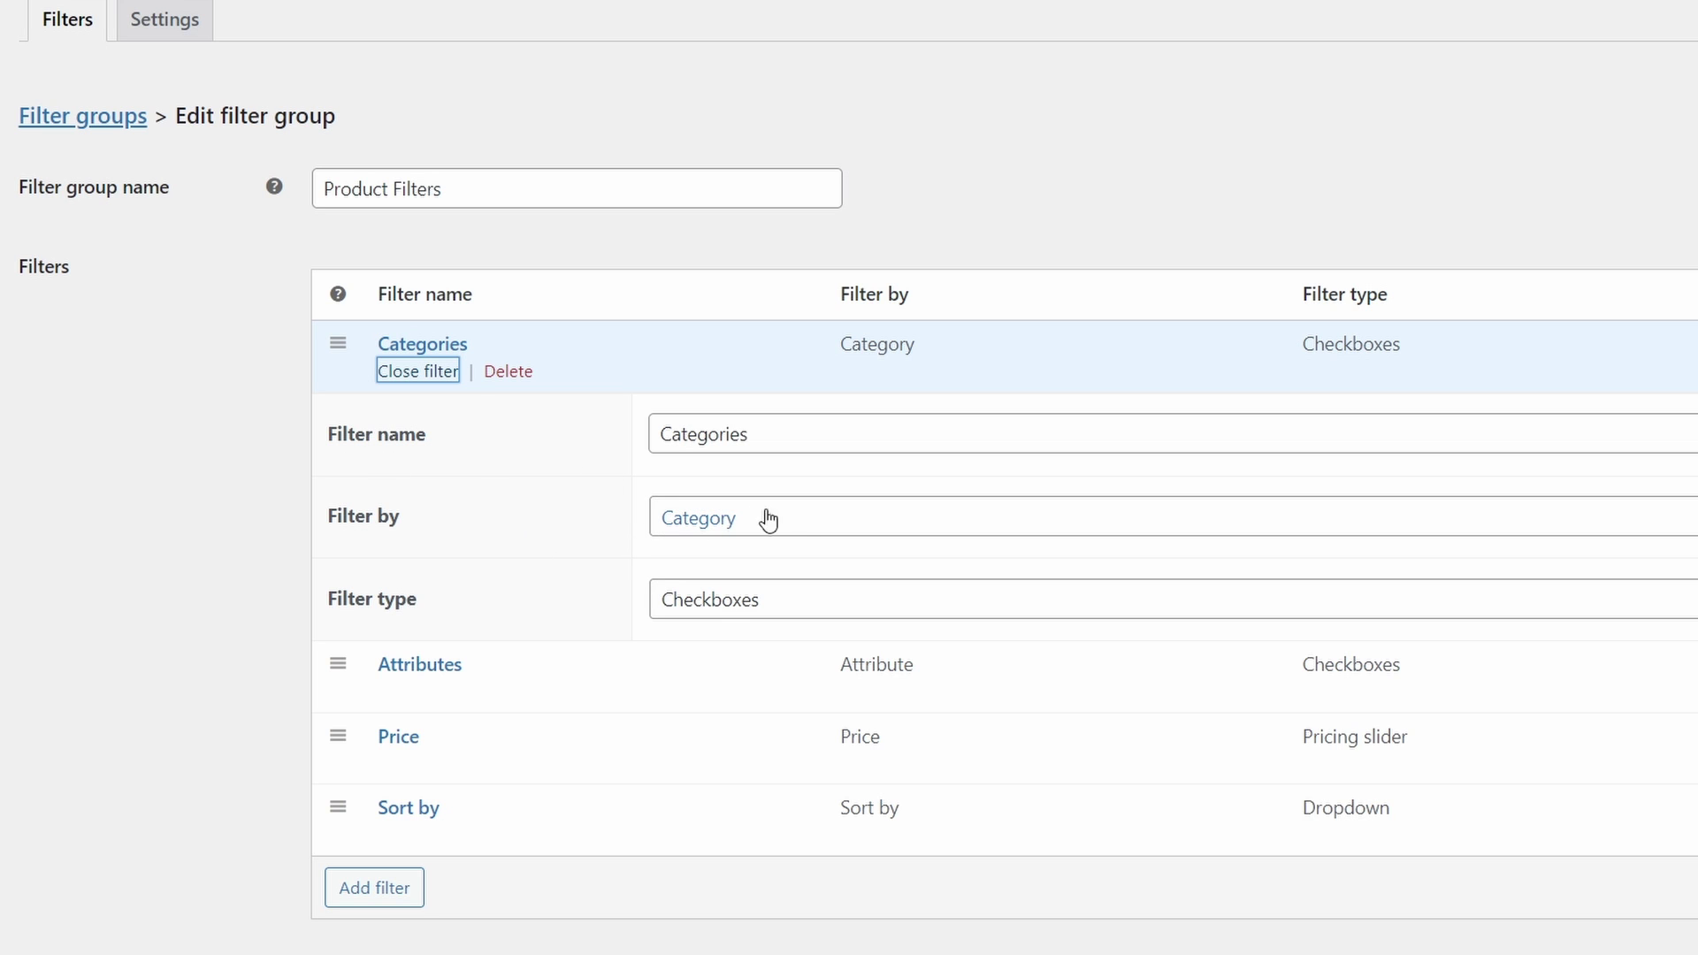
{"action": "left_click", "coordinate": [811, 517]}
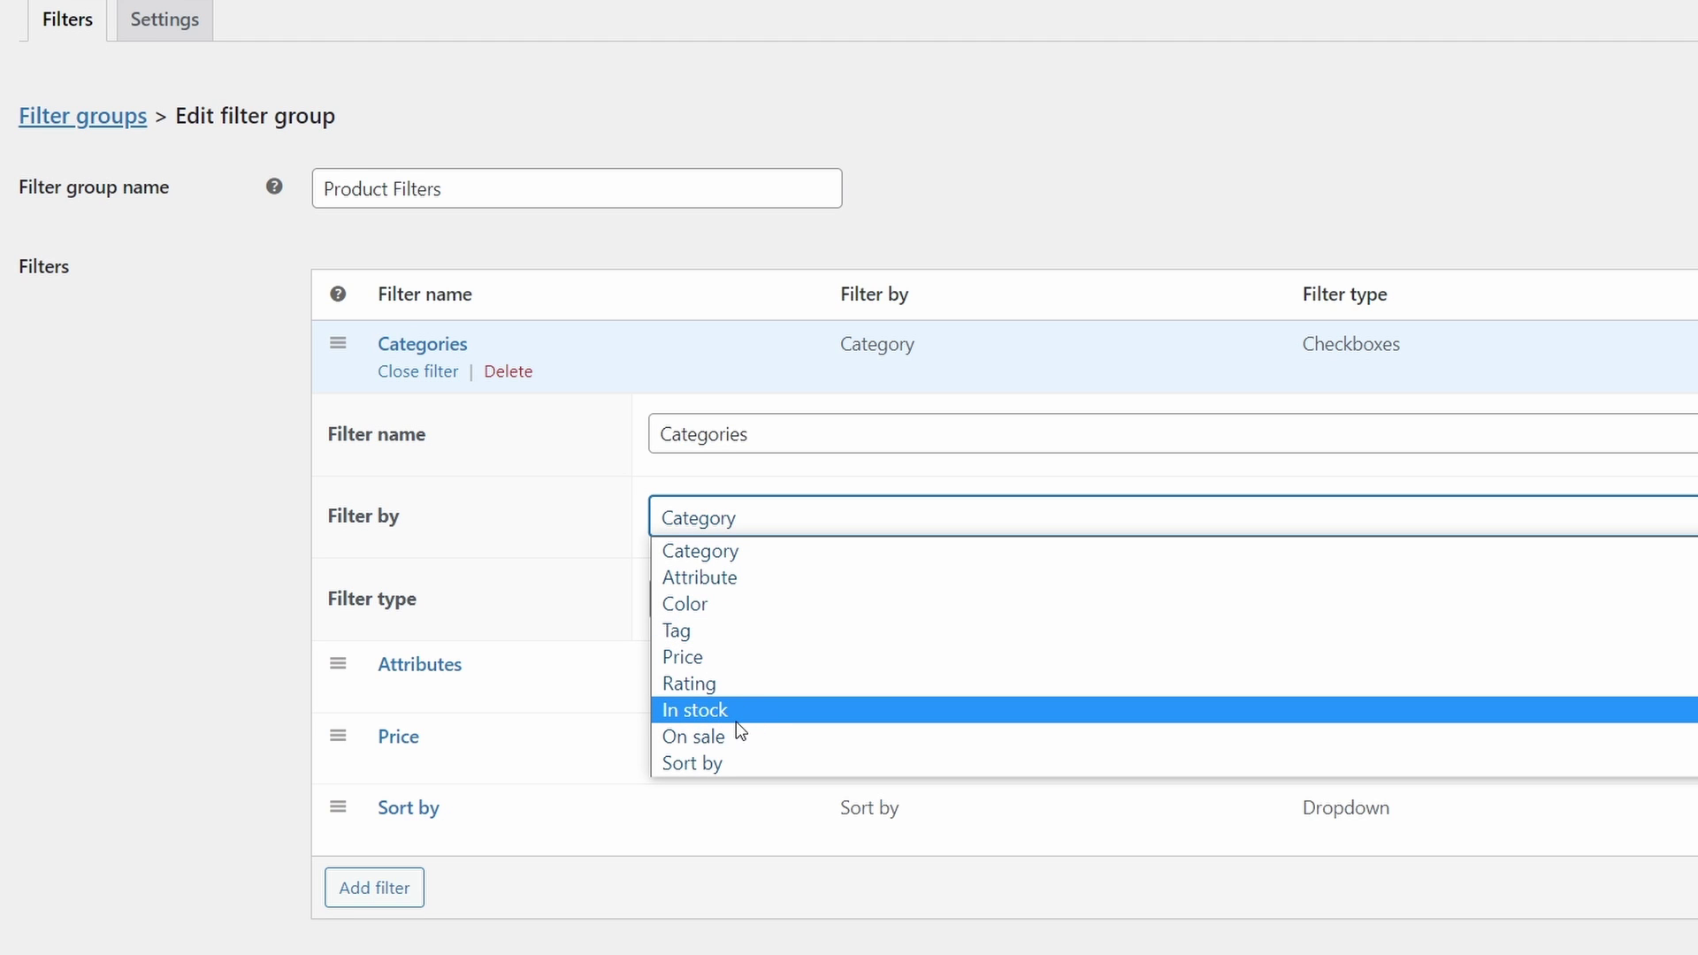
{"action": "left_click", "coordinate": [466, 568]}
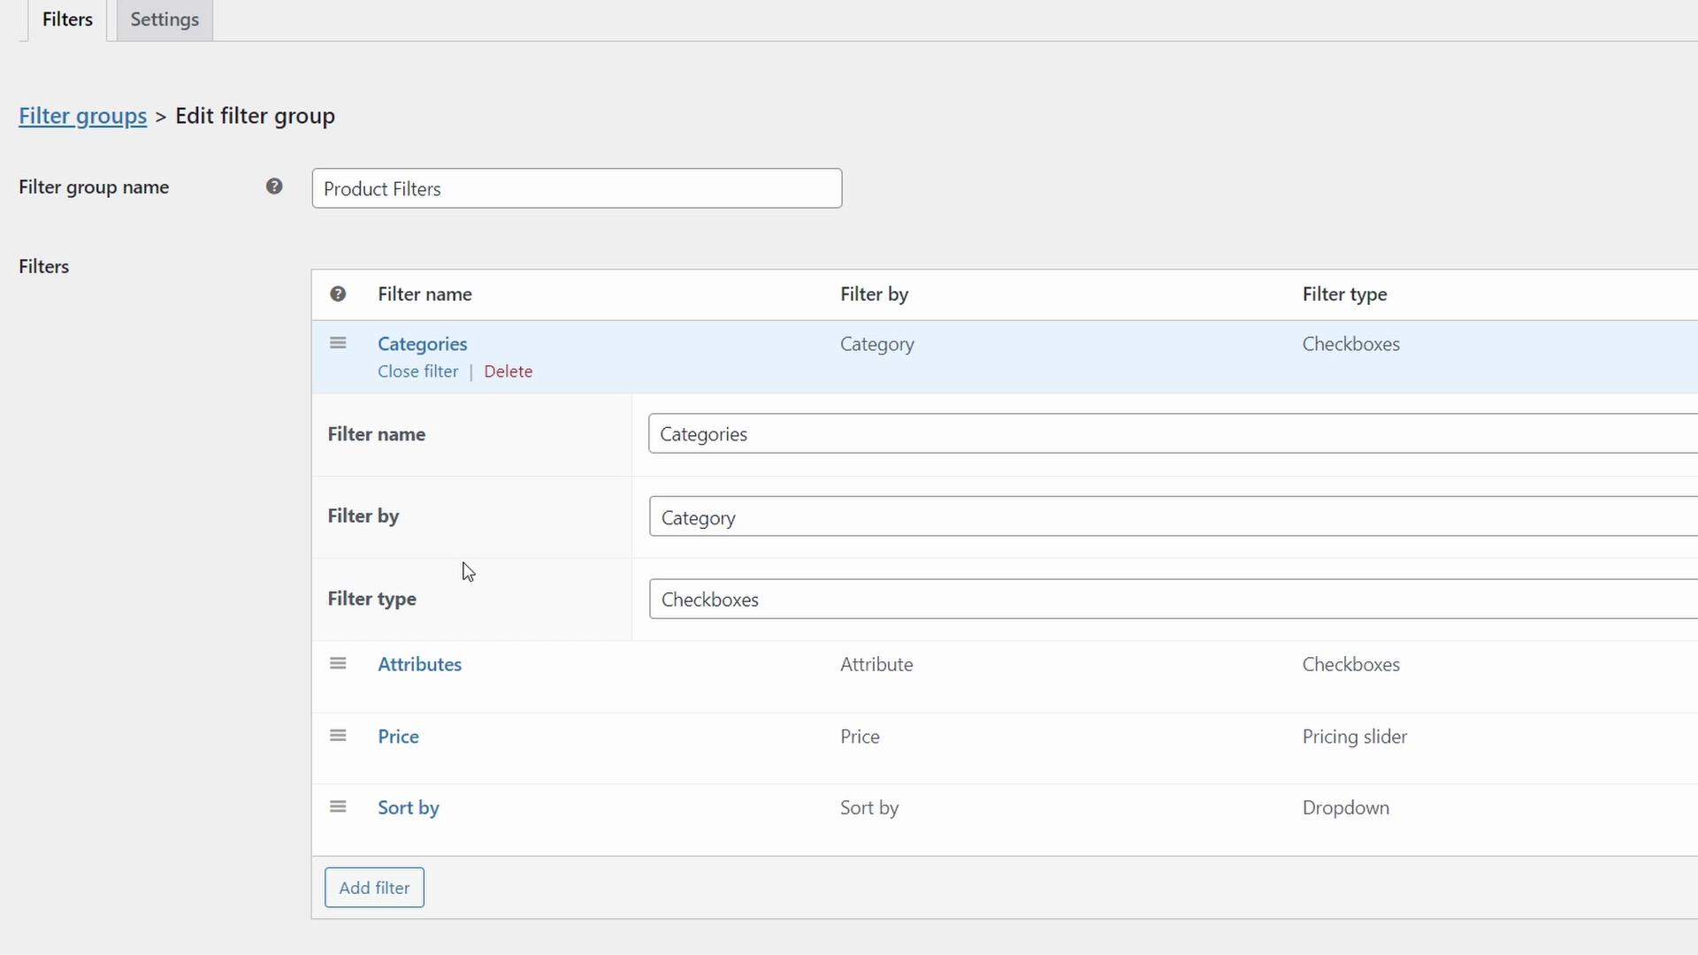
{"action": "left_click", "coordinate": [847, 613]}
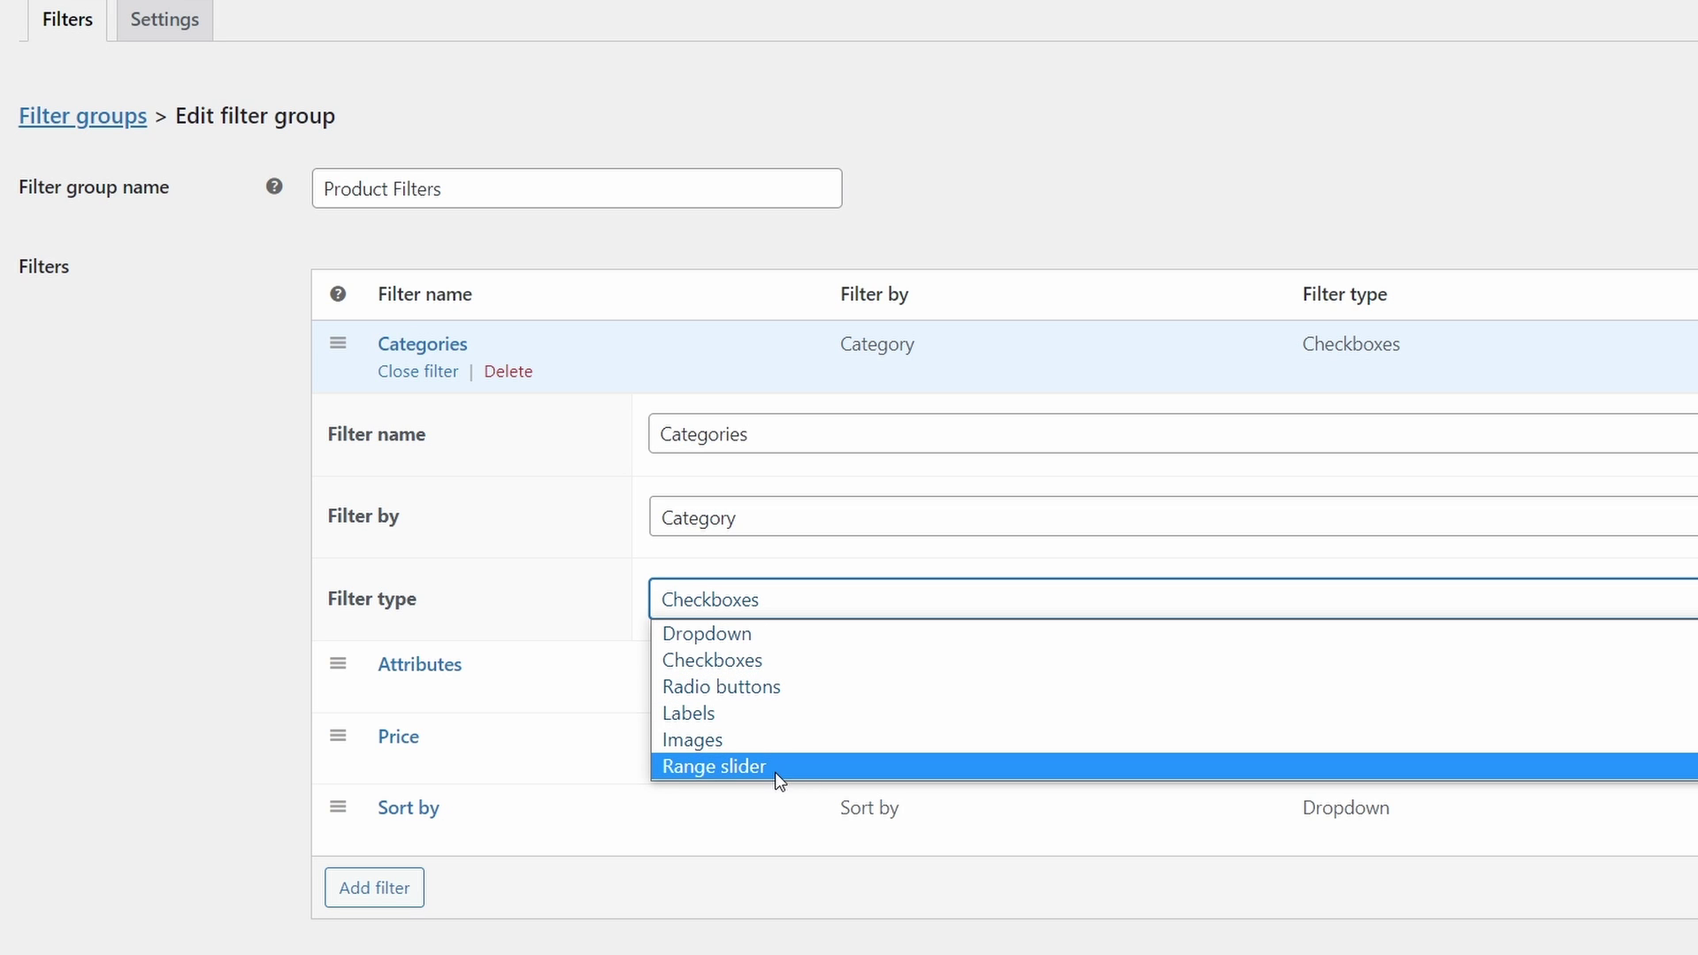
{"action": "left_click", "coordinate": [534, 598]}
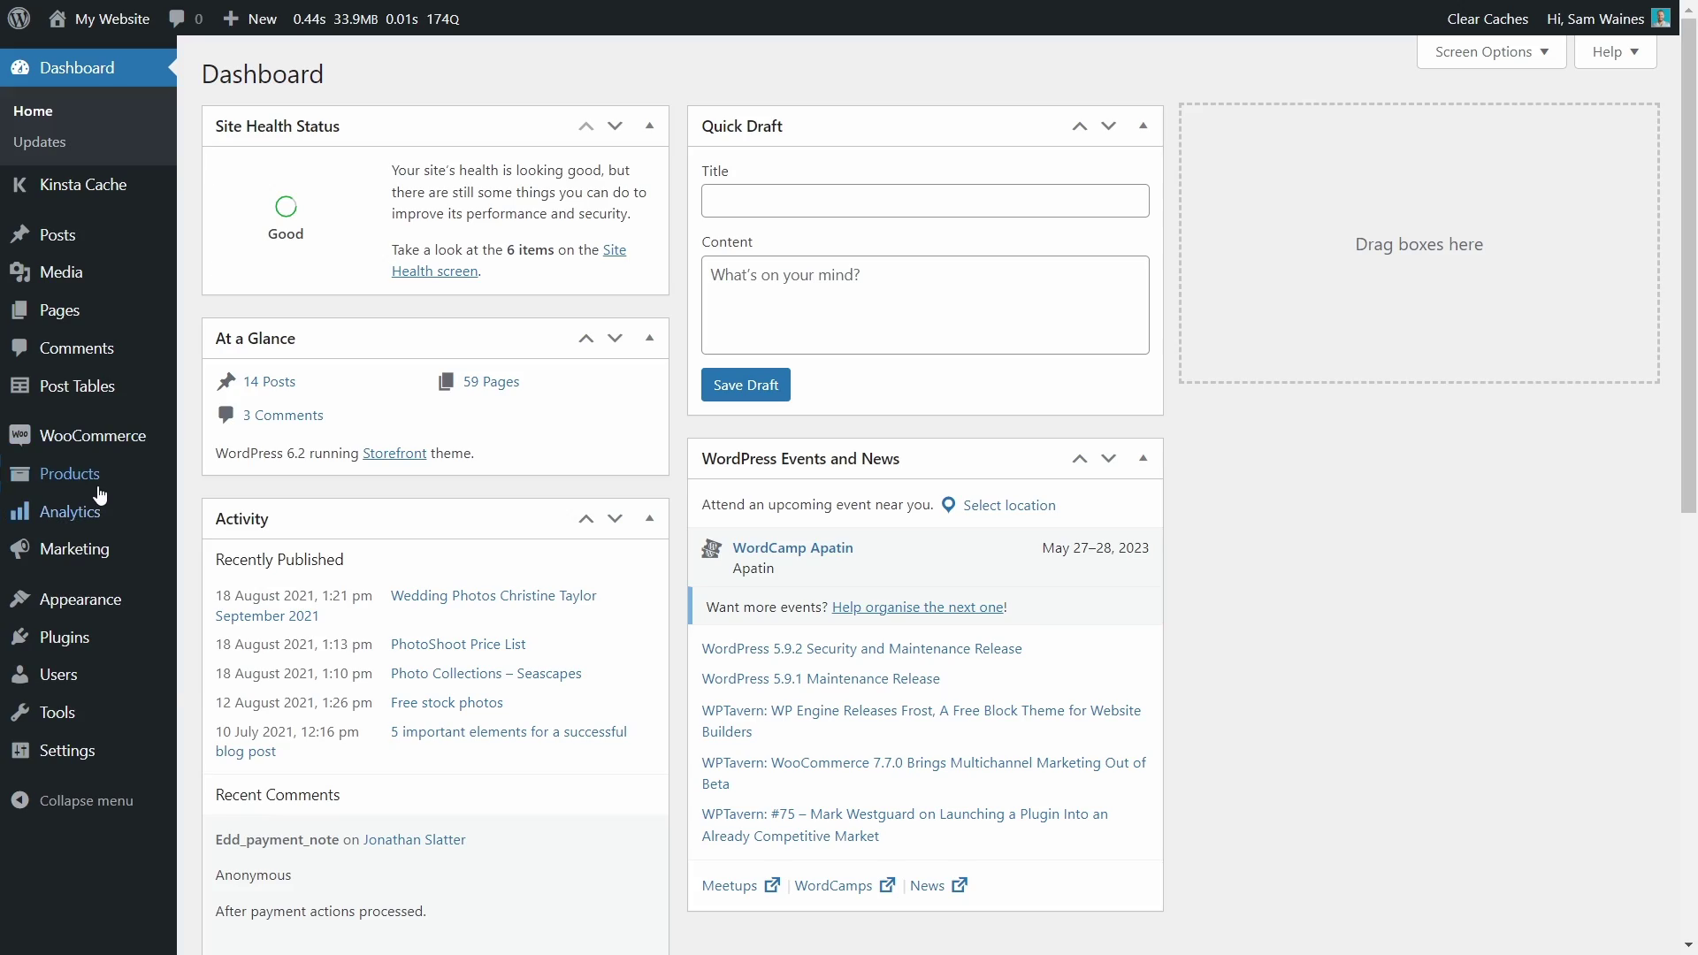
Return to the WordPress admin Dashboard with the Products menu in the sidebar
{"action": "mouse_move", "coordinate": [100, 493]}
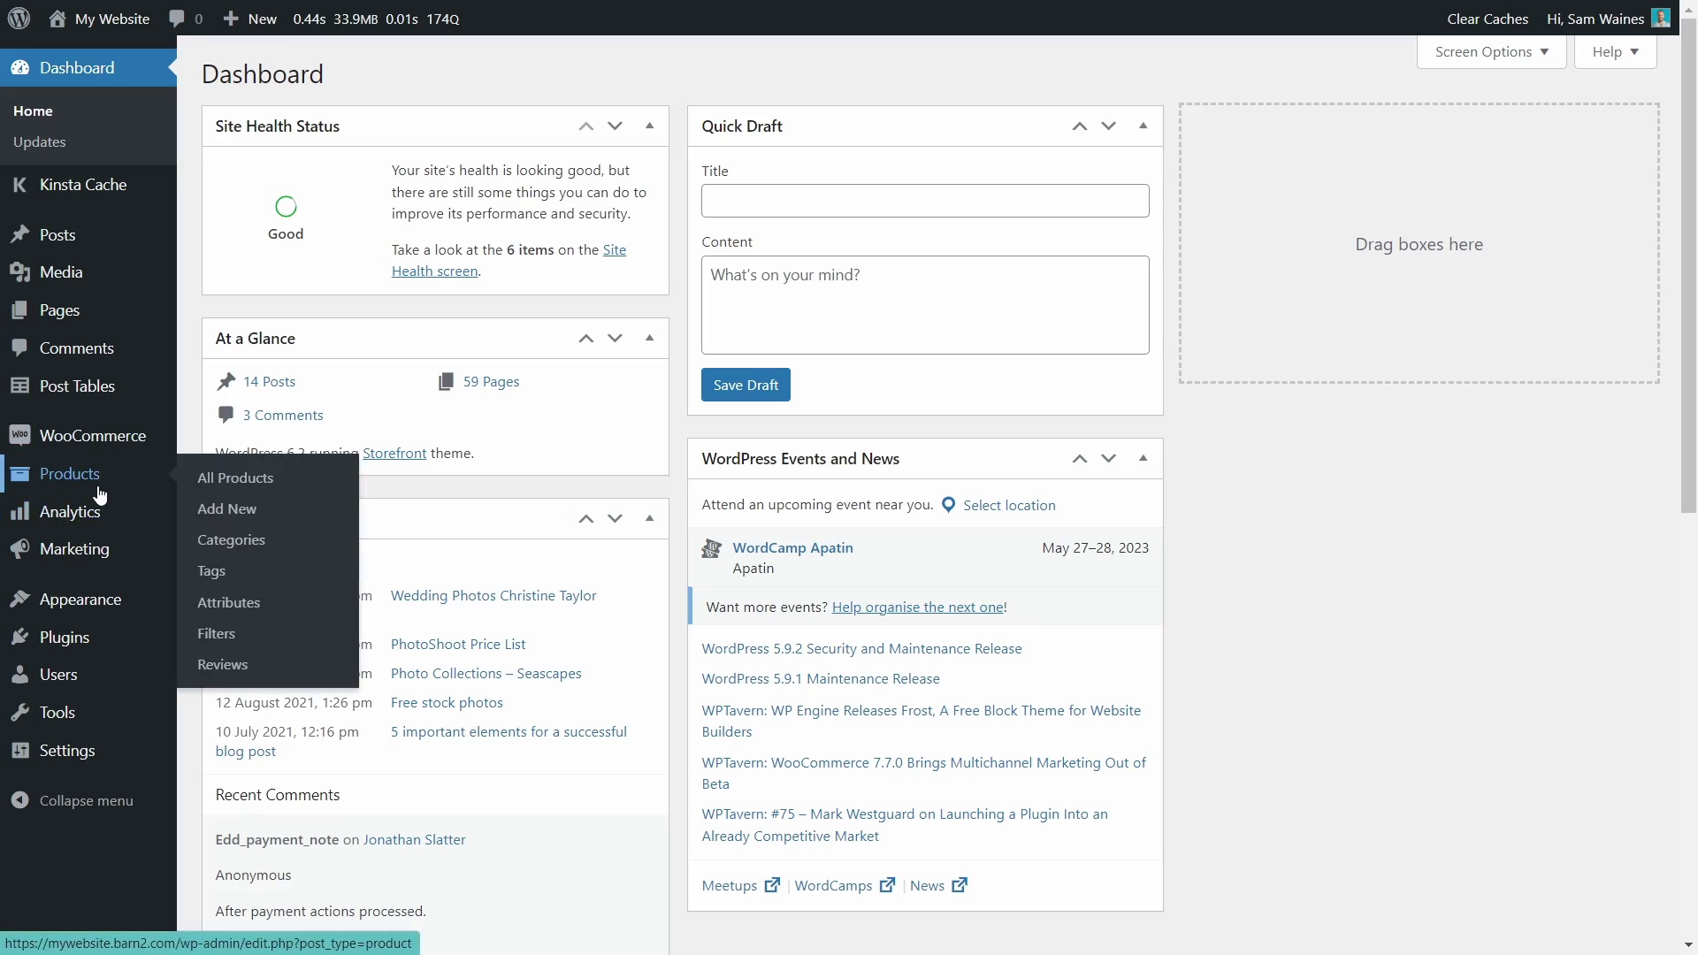
In the product filters settings, keep Product Filters as the filter group shown on the shop
{"action": "left_click", "coordinate": [216, 634]}
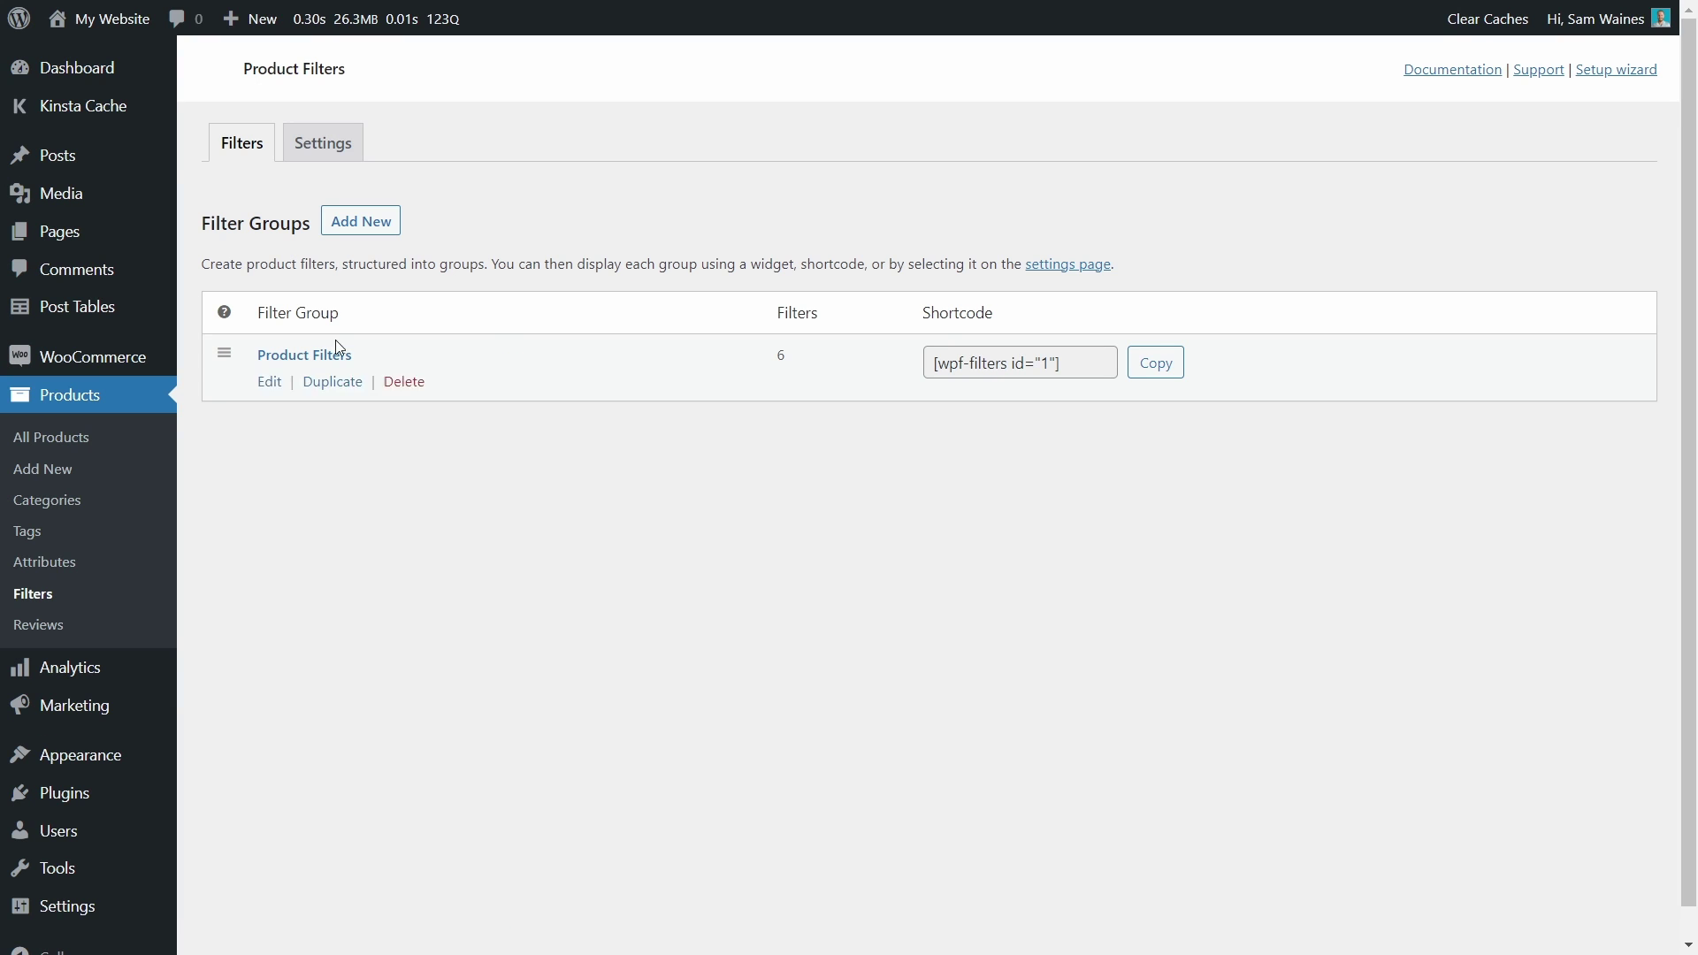
{"action": "left_click", "coordinate": [324, 150]}
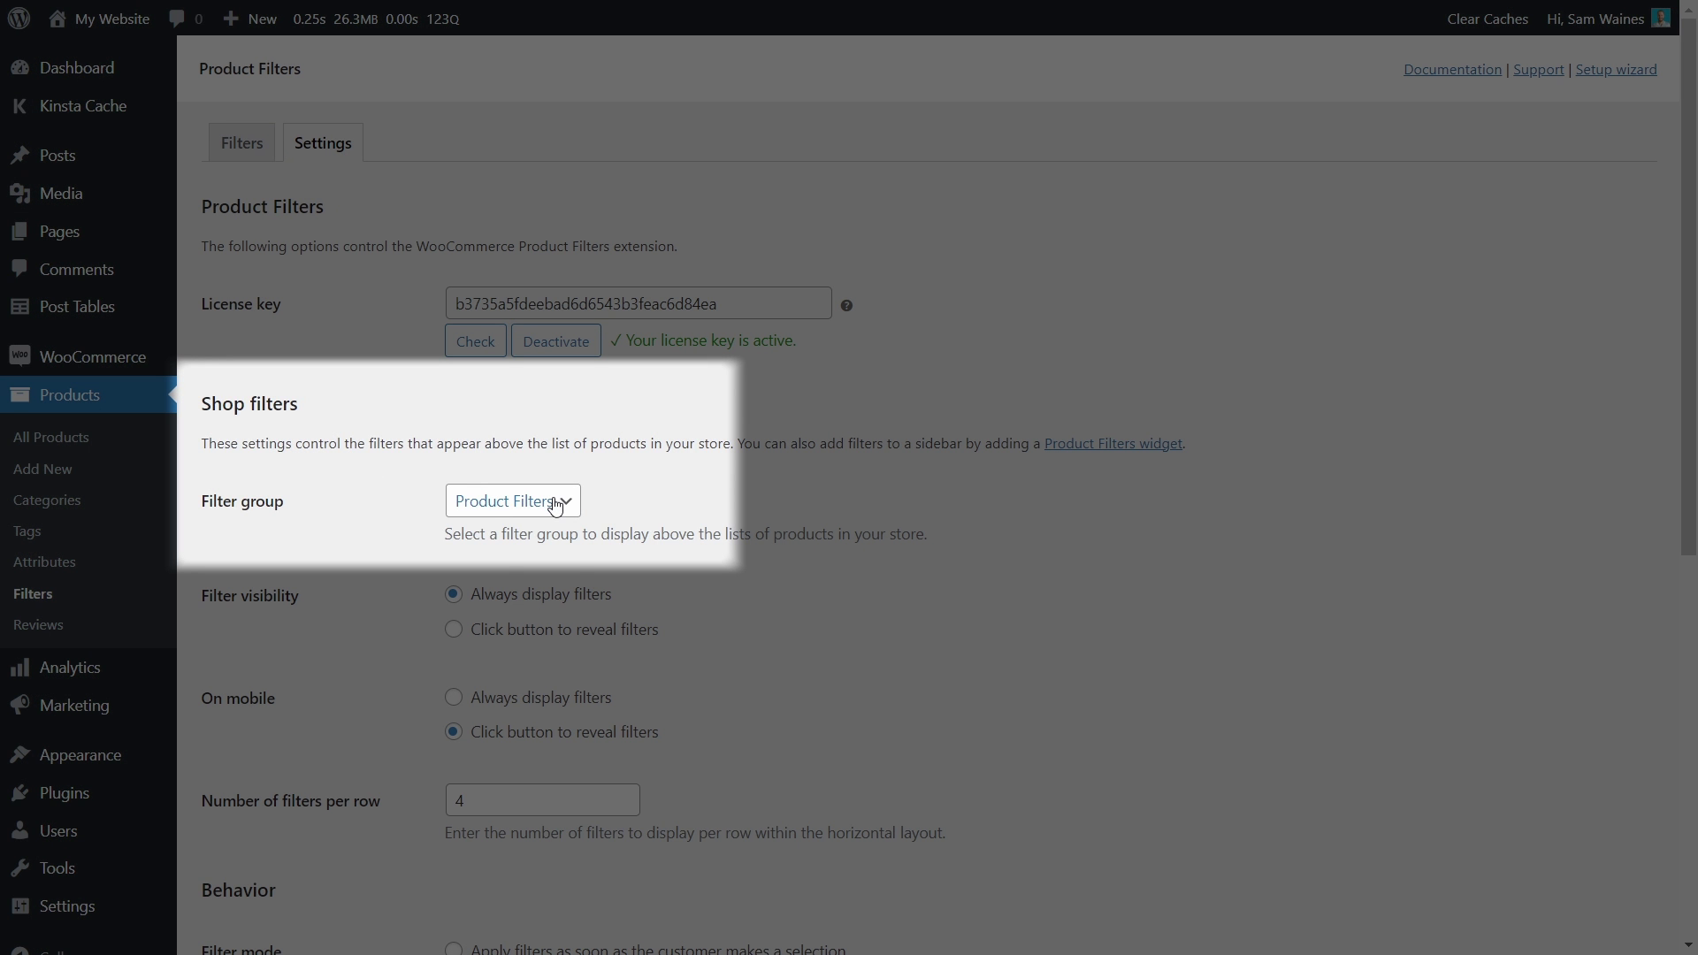
{"action": "left_click", "coordinate": [555, 505]}
{"action": "left_click", "coordinate": [558, 502]}
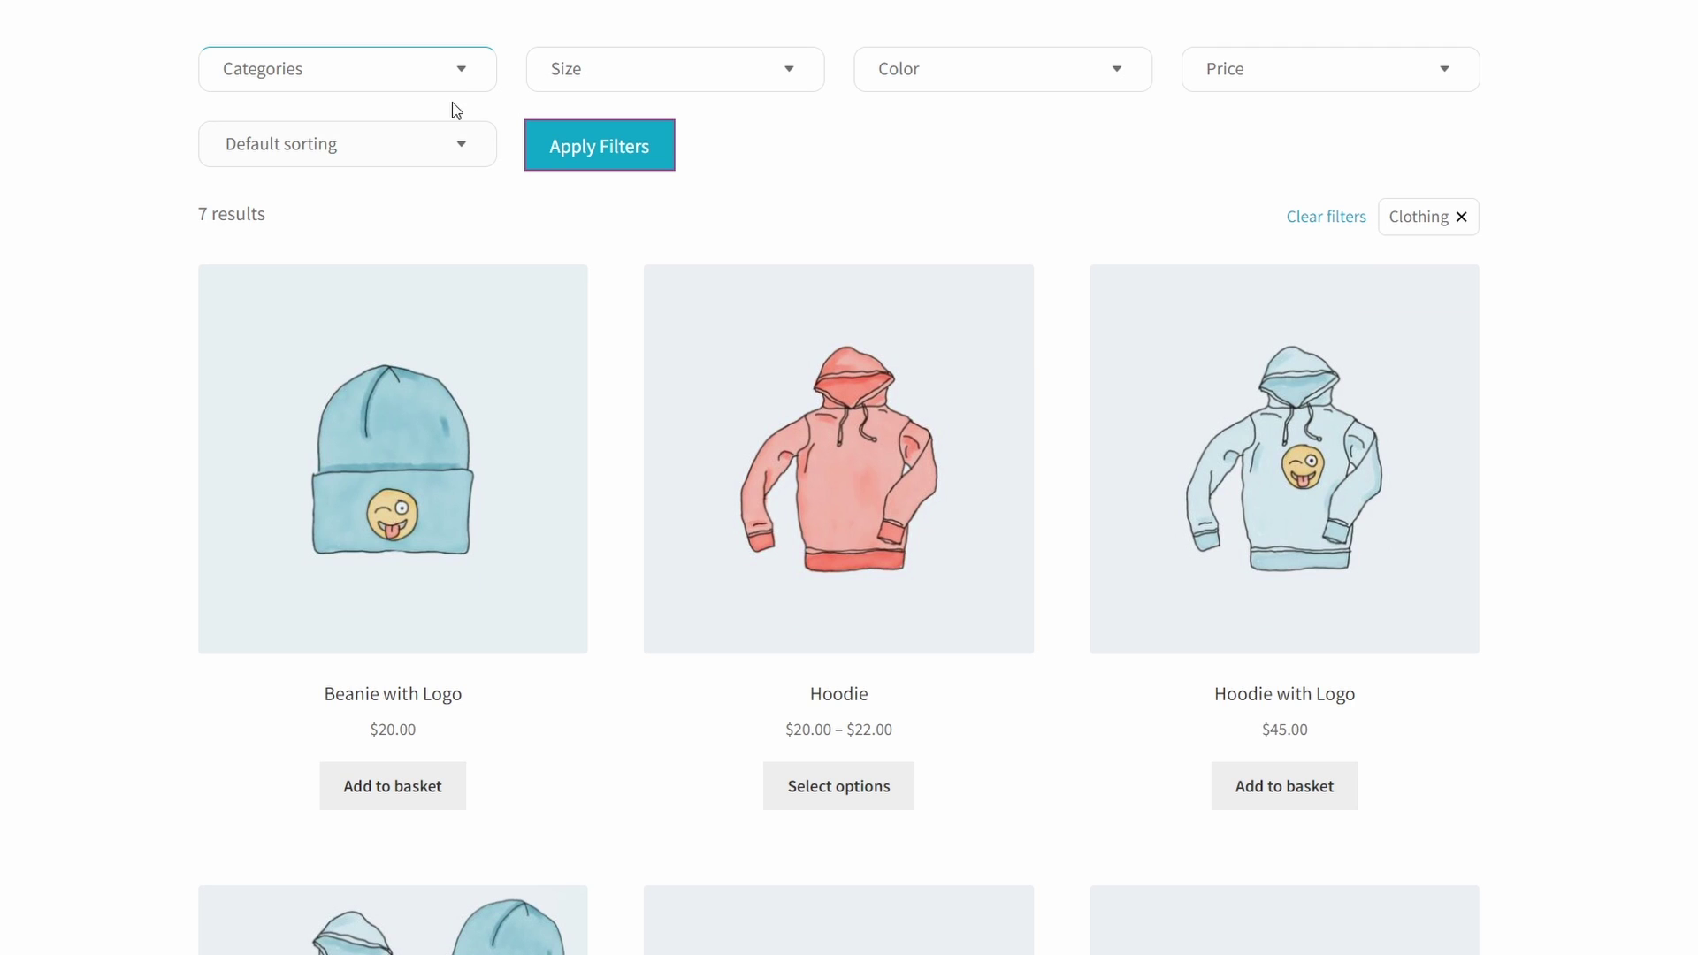
Add Accessories to the shop's Categories filter and scroll through the filter panel
{"action": "left_click", "coordinate": [462, 69]}
{"action": "left_click", "coordinate": [235, 443]}
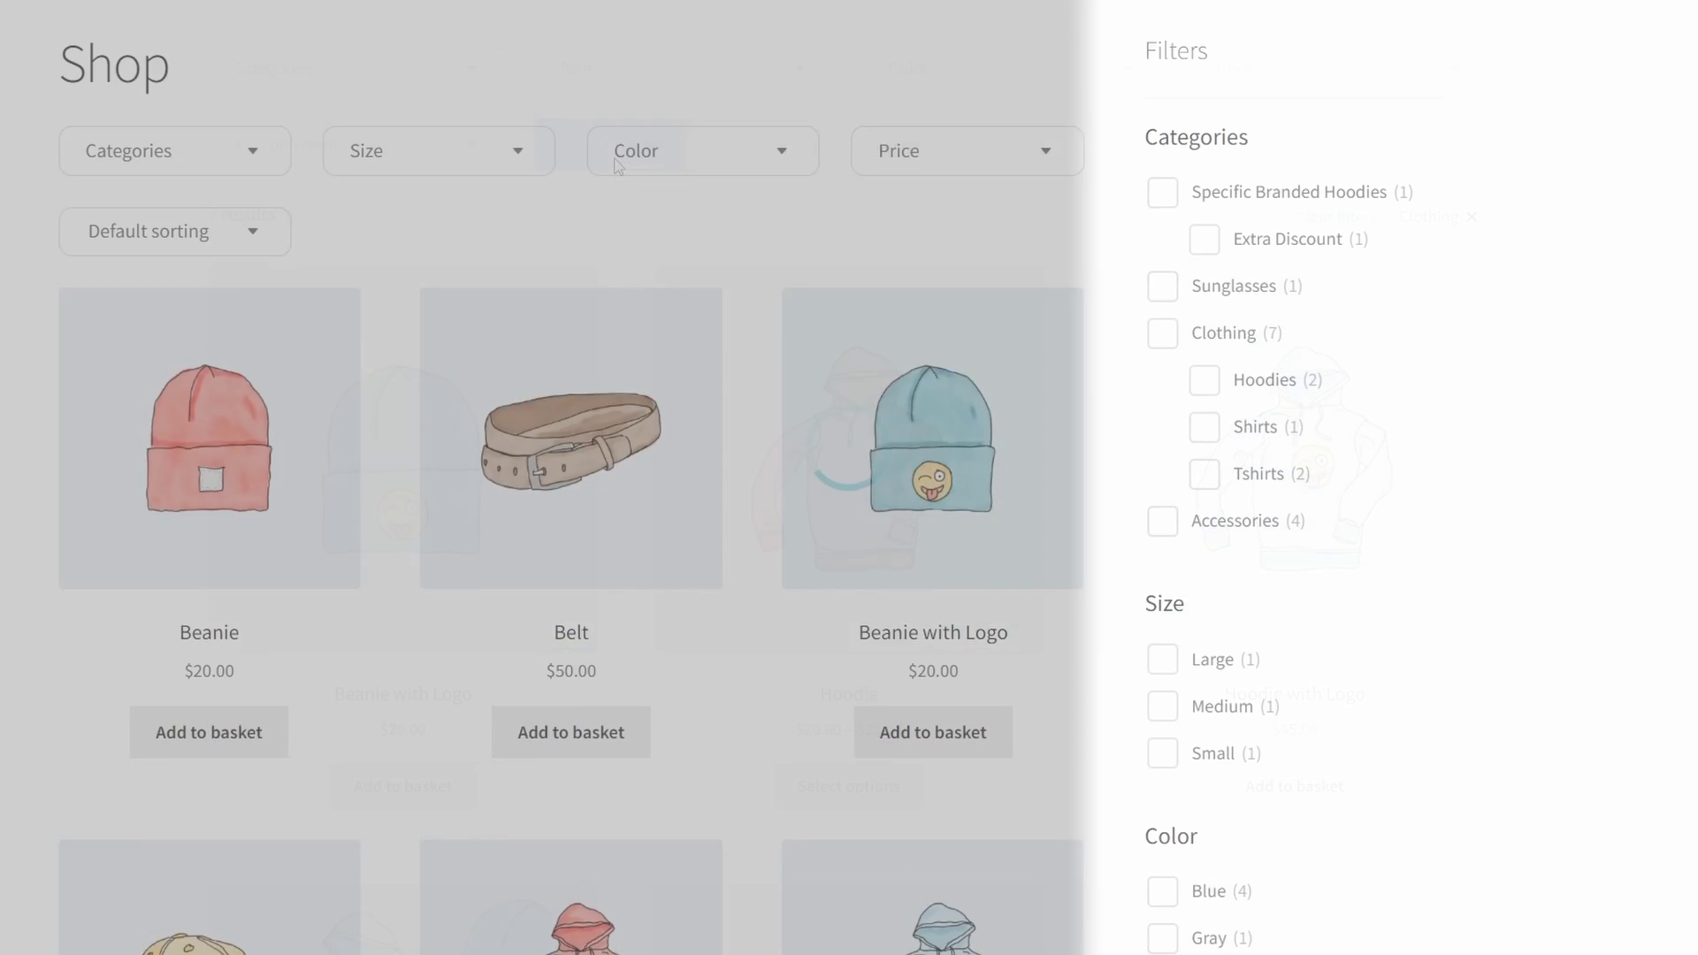
{"action": "scroll", "coordinate": [708, 477], "scroll_direction": "down", "scroll_amount": 5}
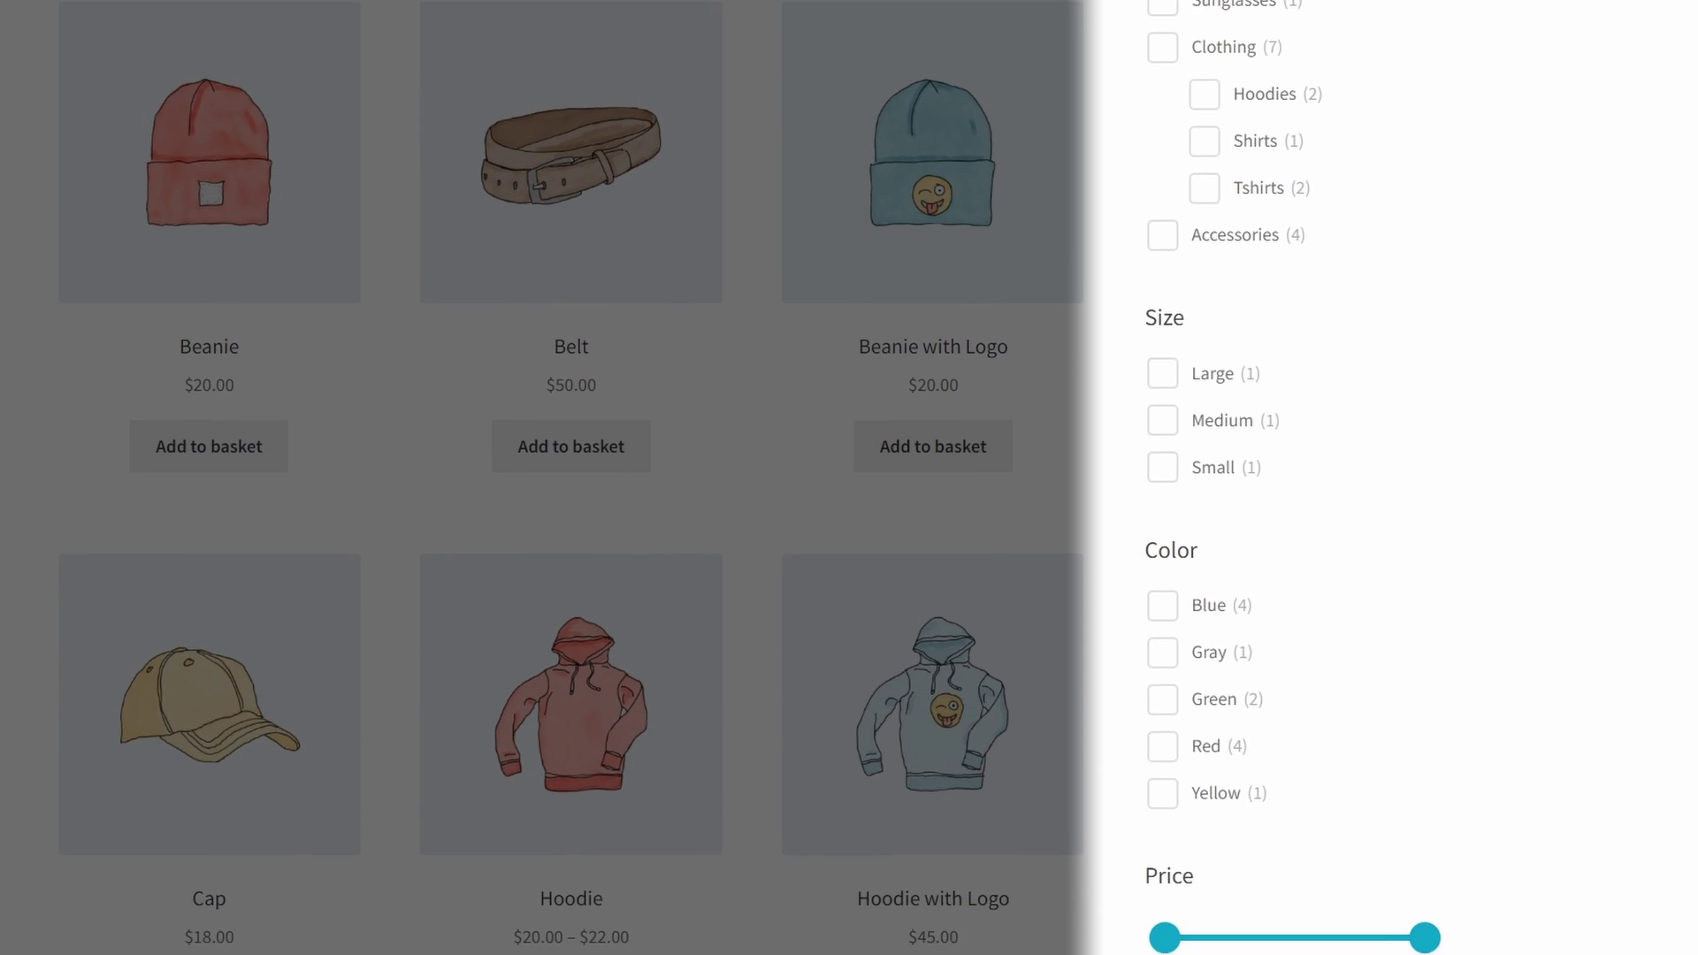
{"action": "scroll", "coordinate": [707, 478], "scroll_direction": "down", "scroll_amount": 5}
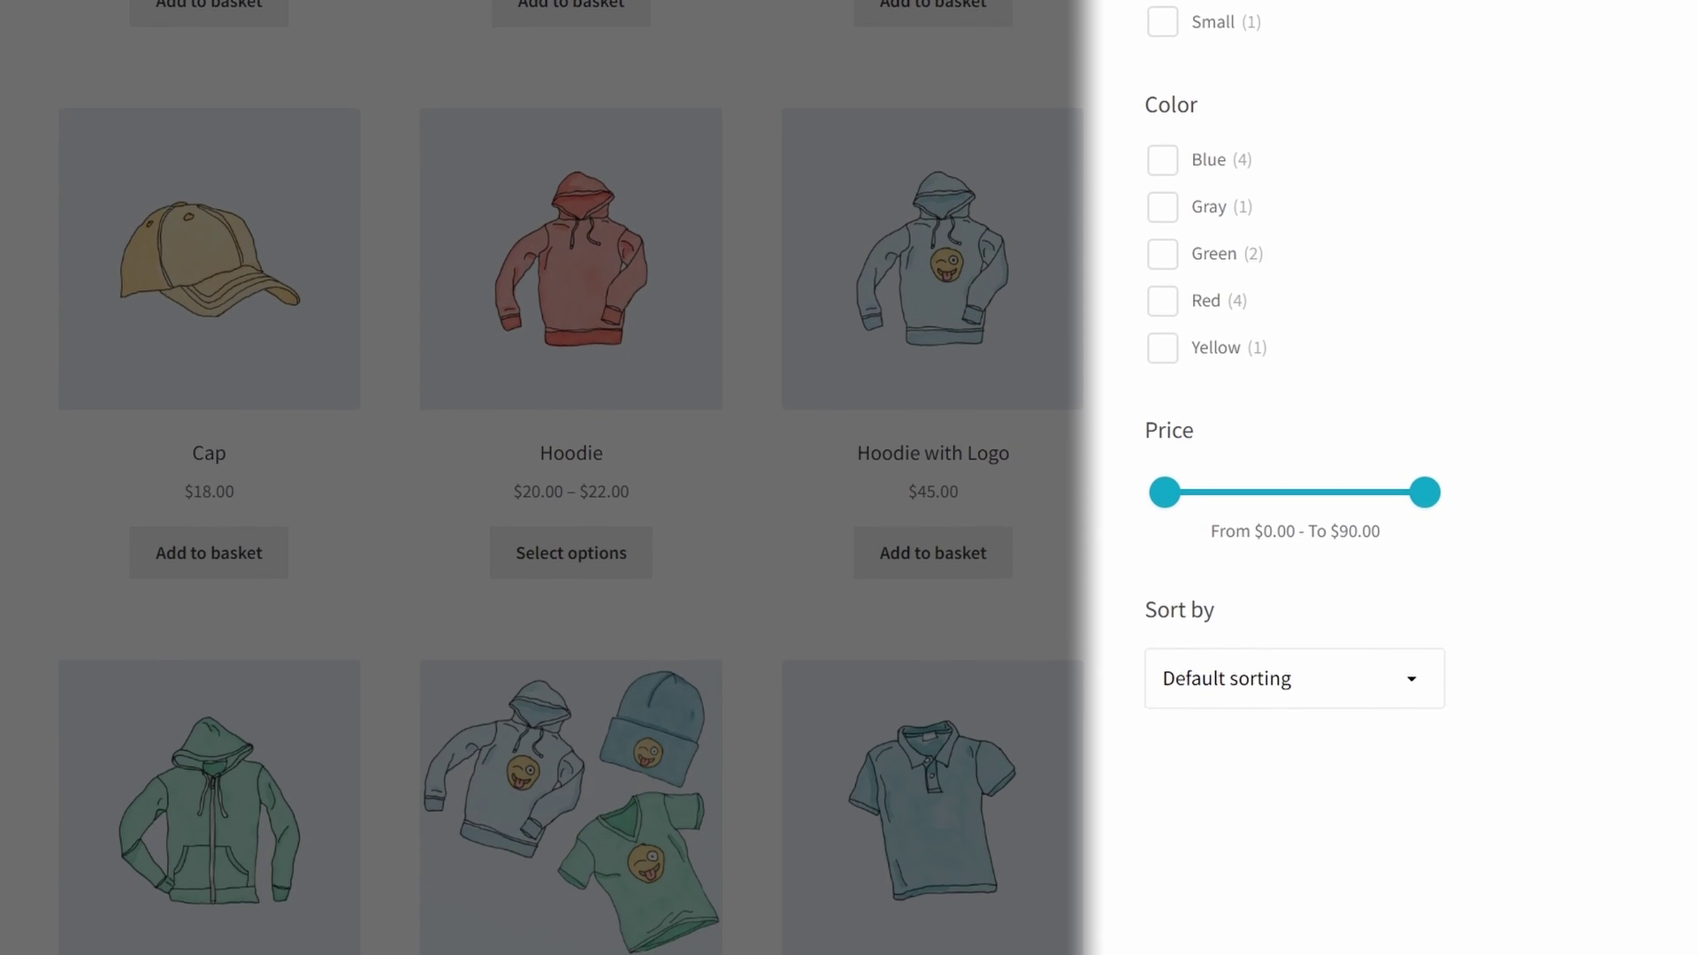
{"action": "scroll", "coordinate": [707, 478], "scroll_direction": "down", "scroll_amount": 3}
{"action": "scroll", "coordinate": [708, 478], "scroll_direction": "up", "scroll_amount": 3}
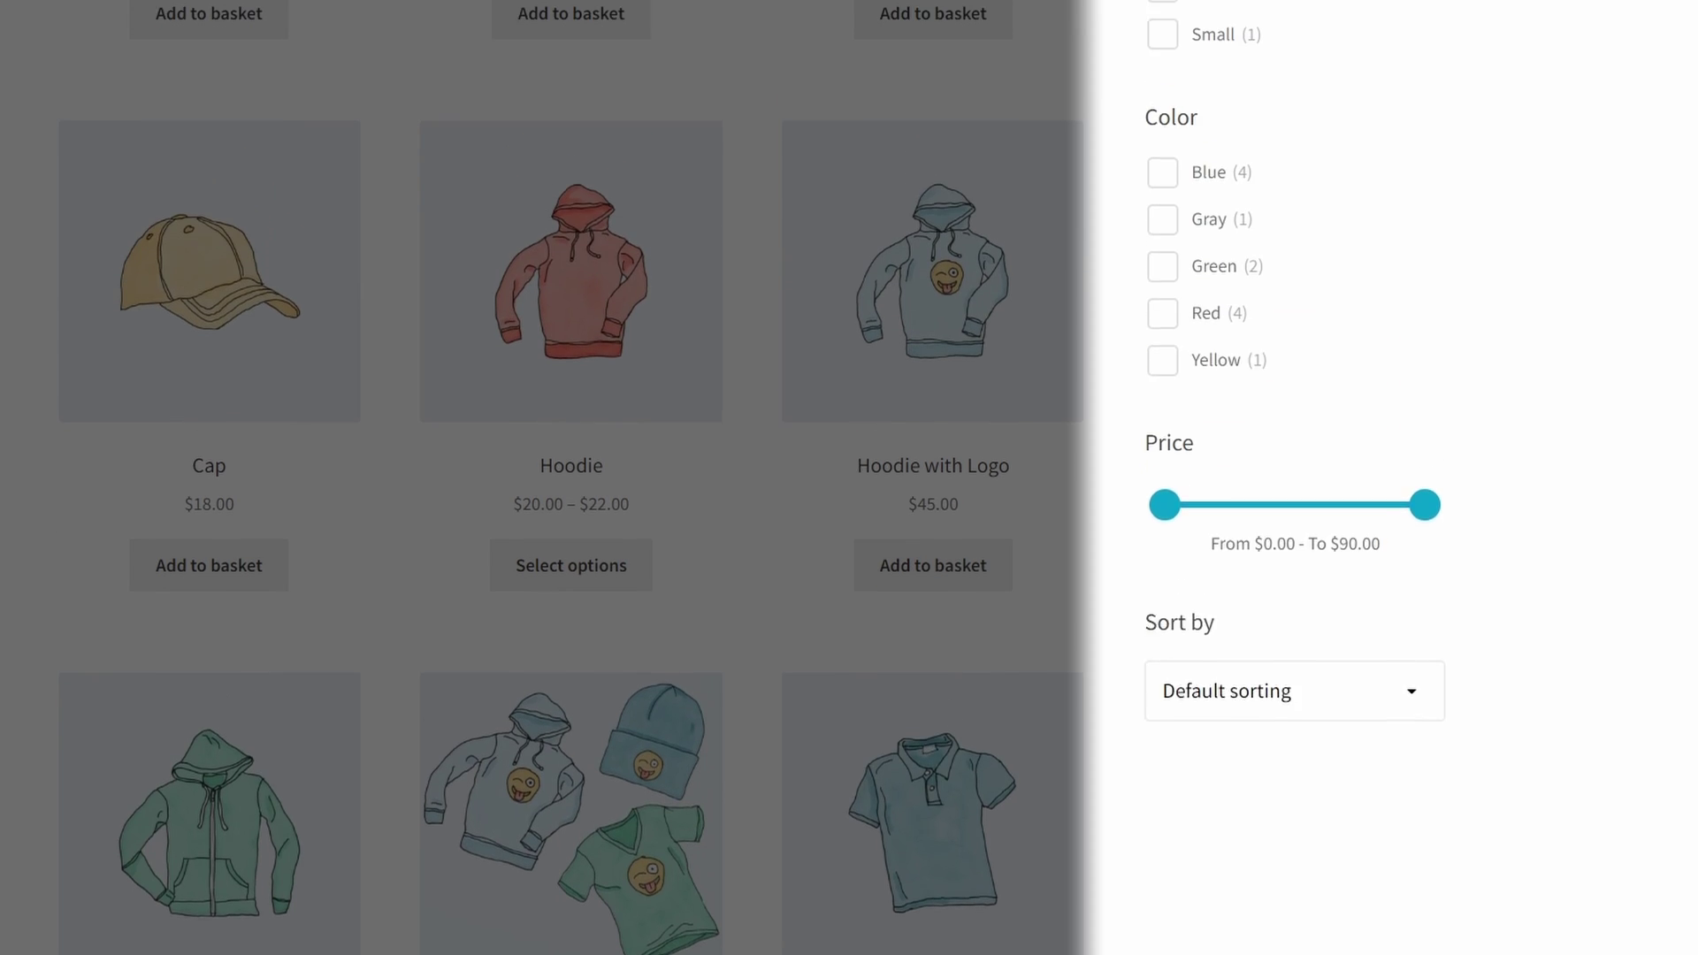
{"action": "scroll", "coordinate": [708, 478], "scroll_direction": "up", "scroll_amount": 8}
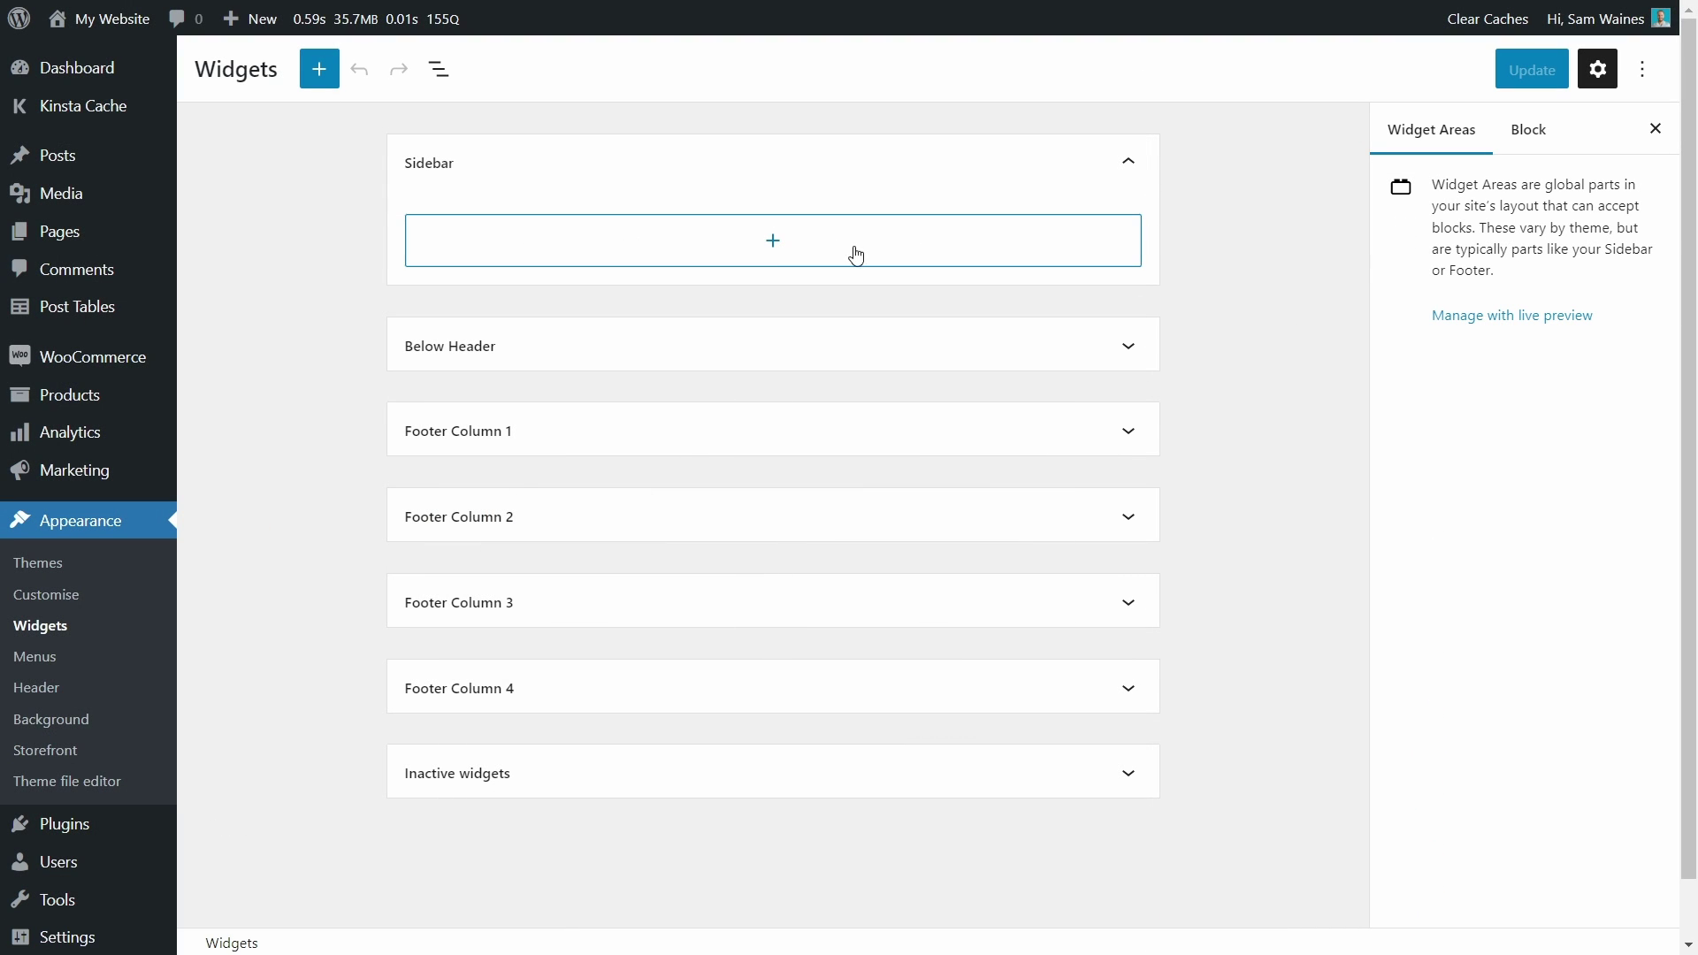
Insert a Product Filters widget into the Sidebar and set its filter group to Product Filters
{"action": "left_click", "coordinate": [770, 239]}
{"action": "type", "text": "filter"}
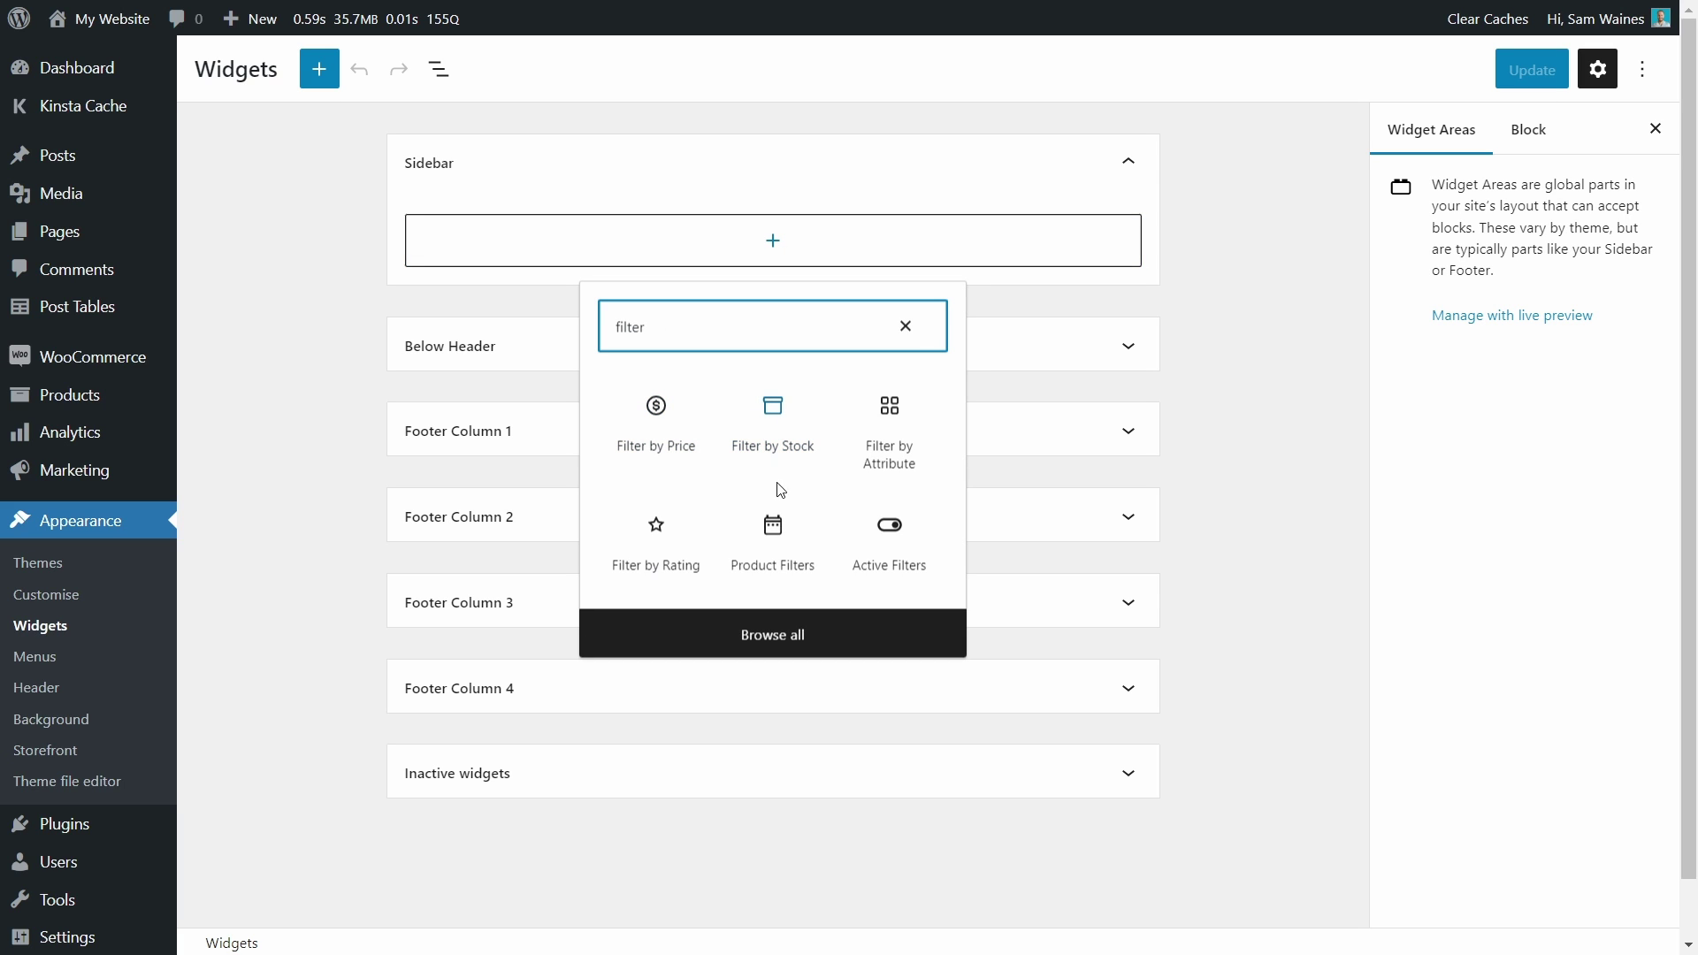
{"action": "left_click", "coordinate": [776, 542]}
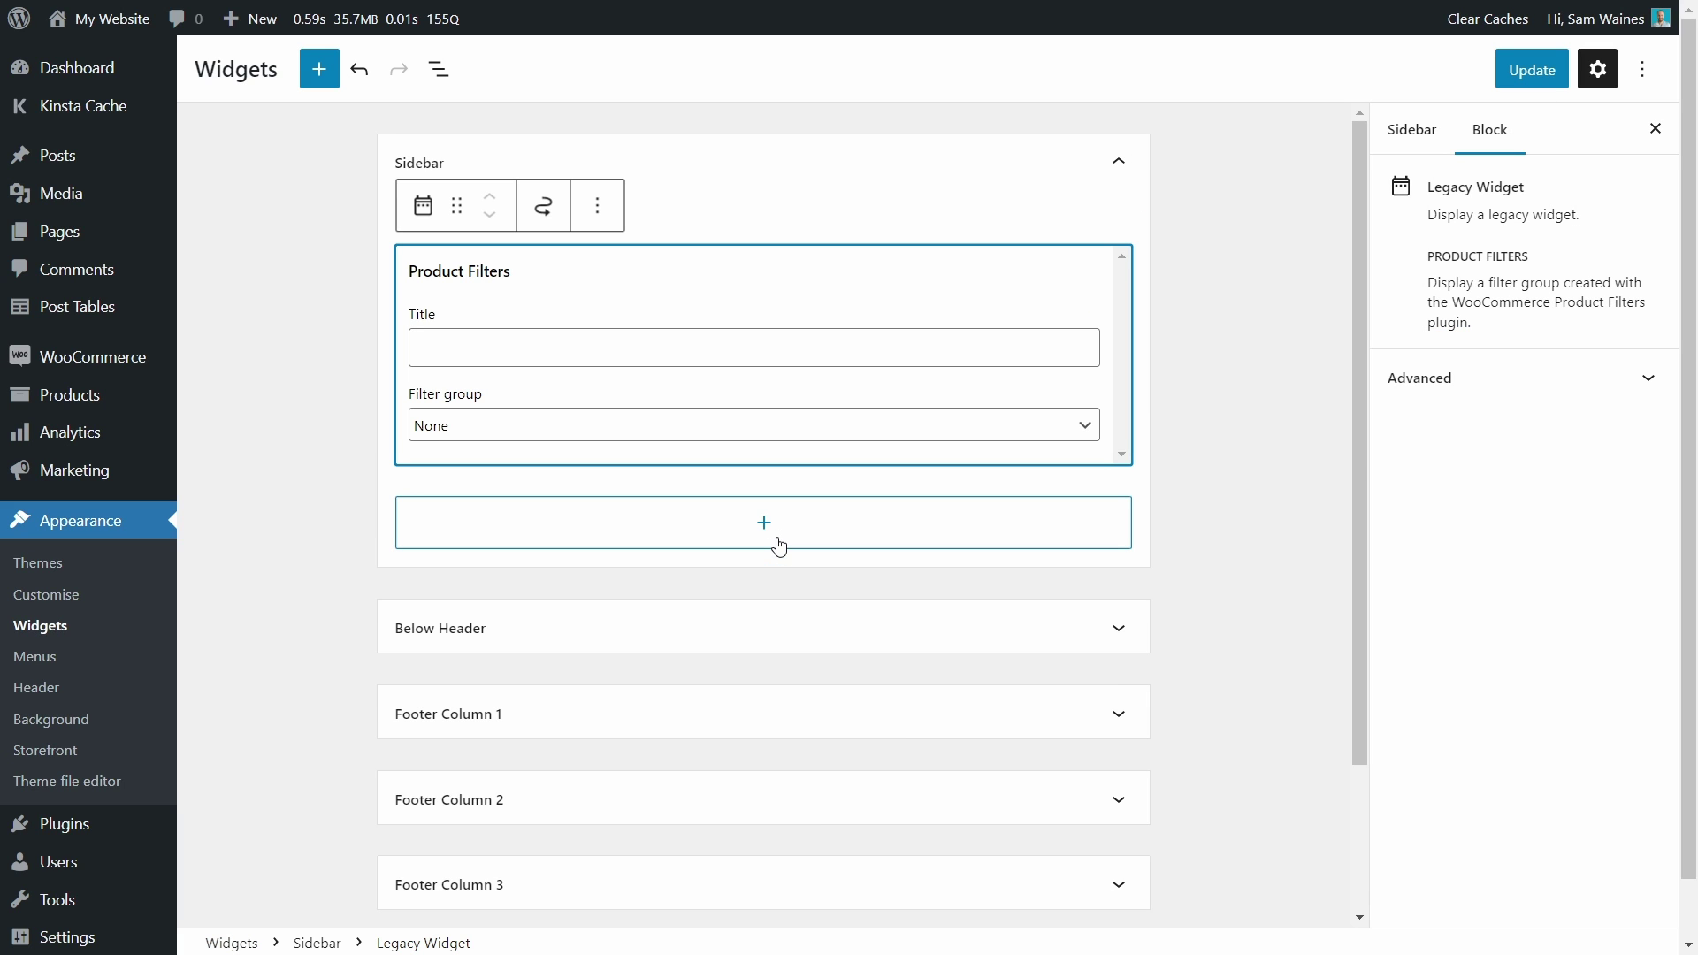
{"action": "left_click", "coordinate": [894, 428]}
{"action": "left_click", "coordinate": [734, 472]}
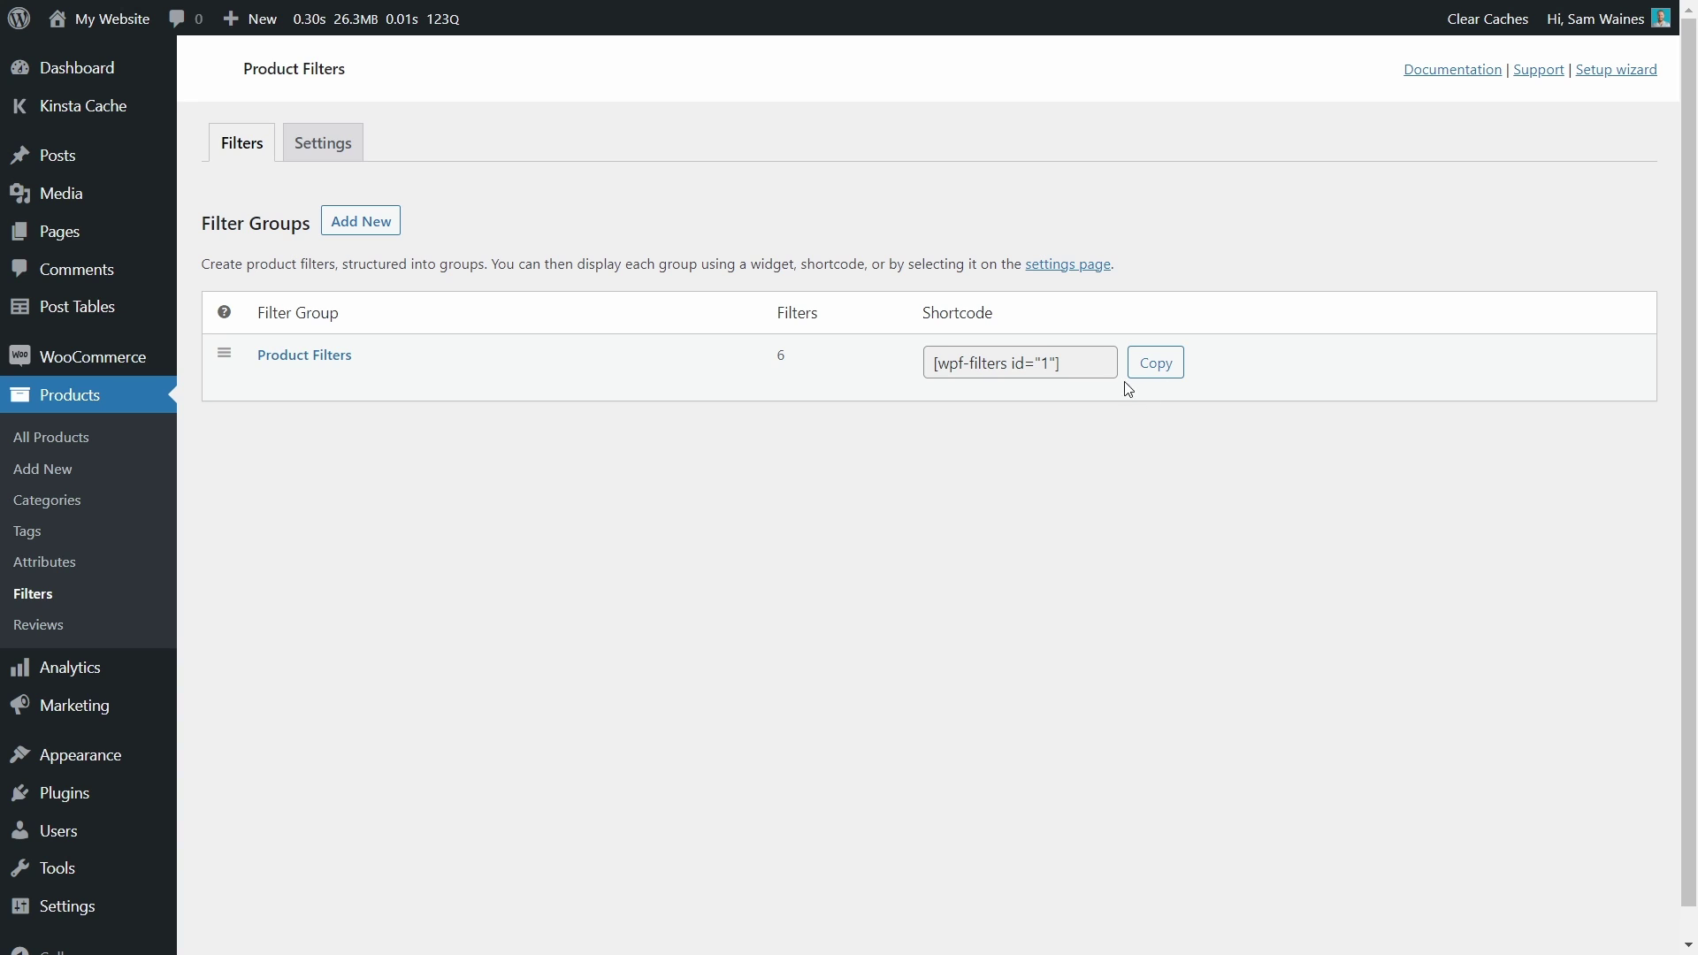
Add a Shortcode block to the Shop page and copy the [wpf-filters id="1"] shortcode for it
{"action": "left_click_drag", "start_coordinate": [1082, 357], "coordinate": [889, 365]}
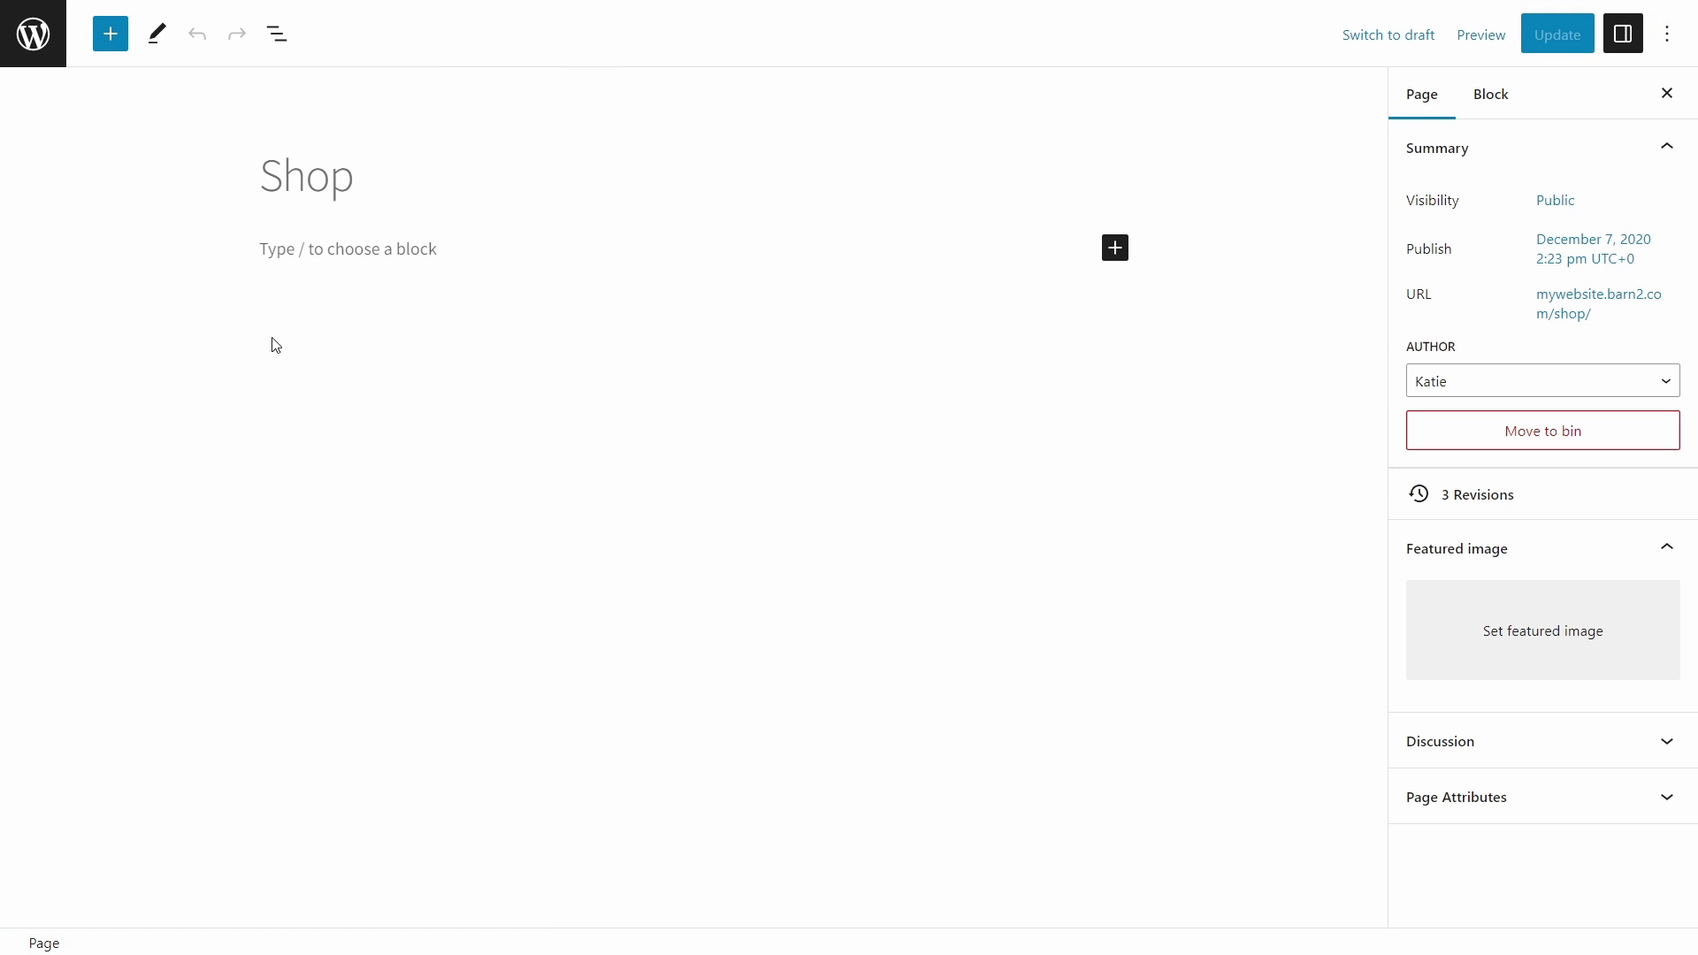
{"action": "left_click", "coordinate": [1118, 251]}
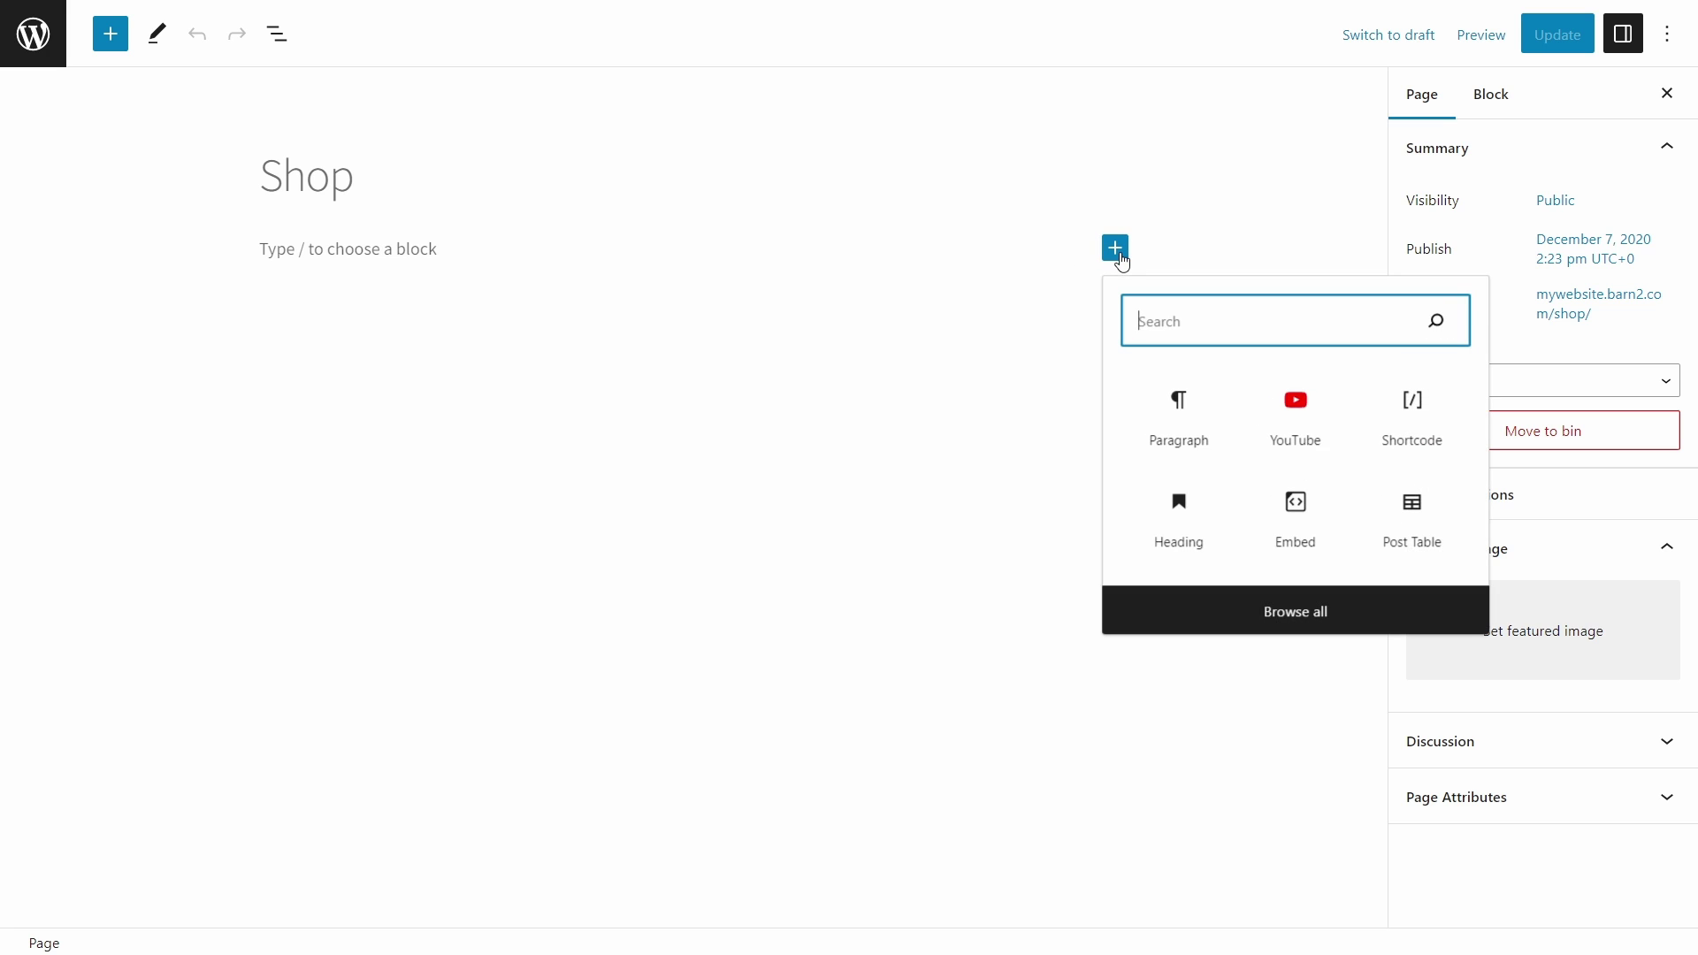
{"action": "left_click", "coordinate": [1429, 421]}
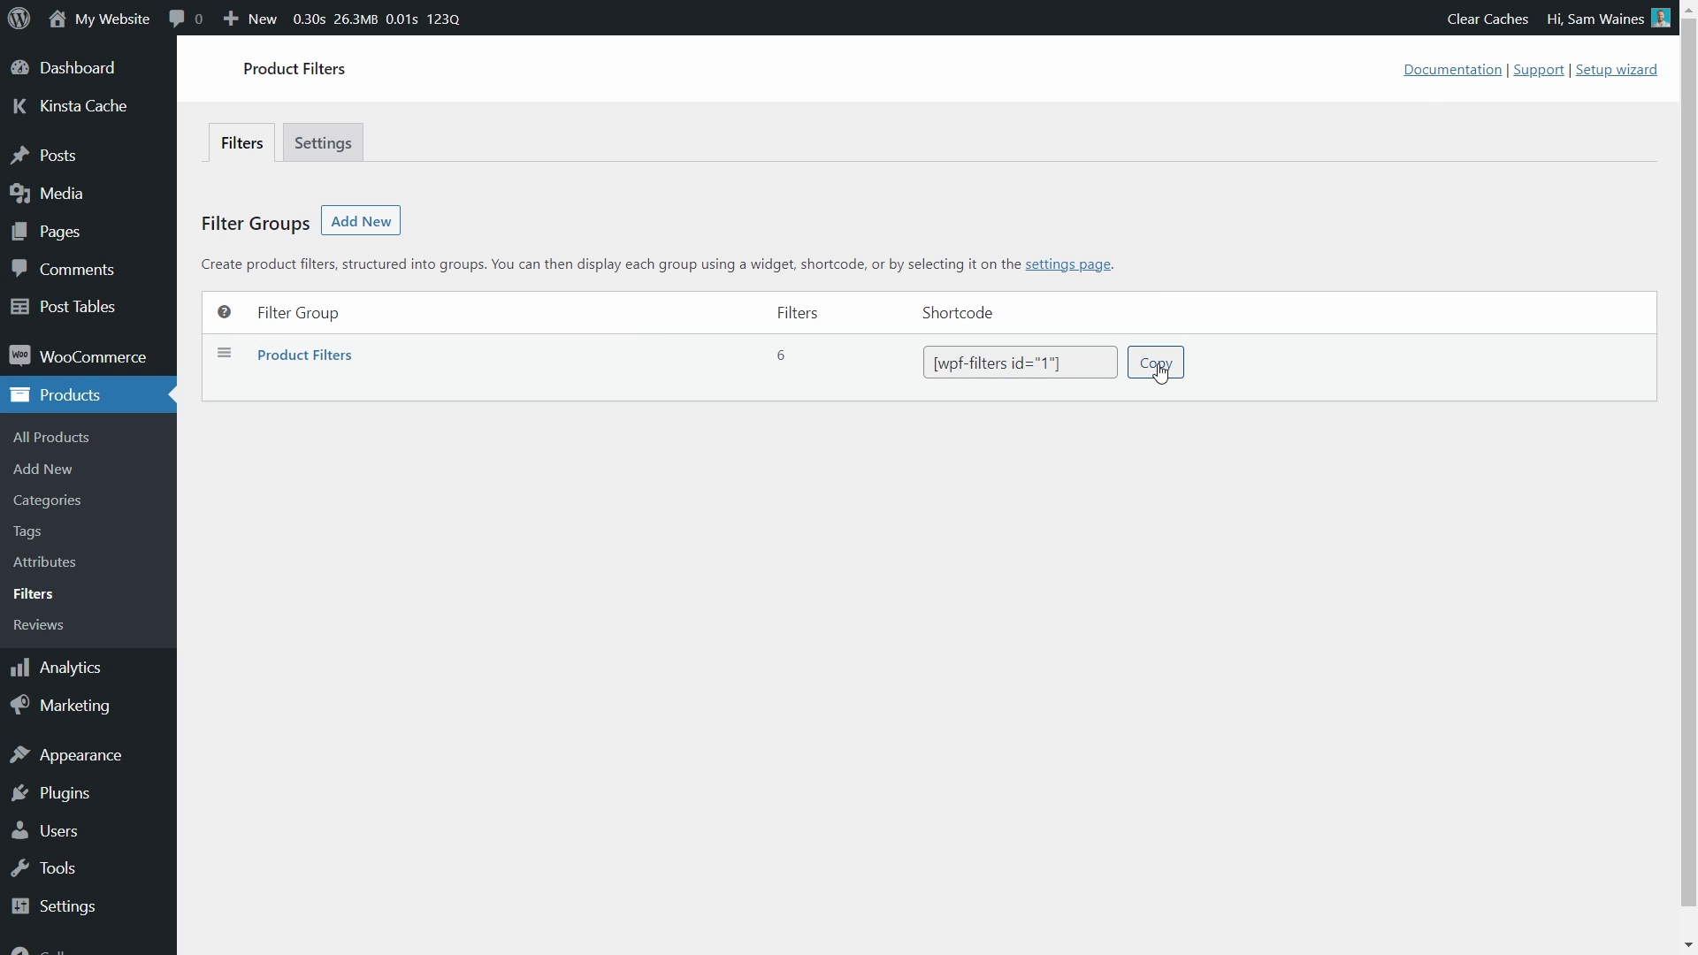
{"action": "left_click", "coordinate": [1157, 364]}
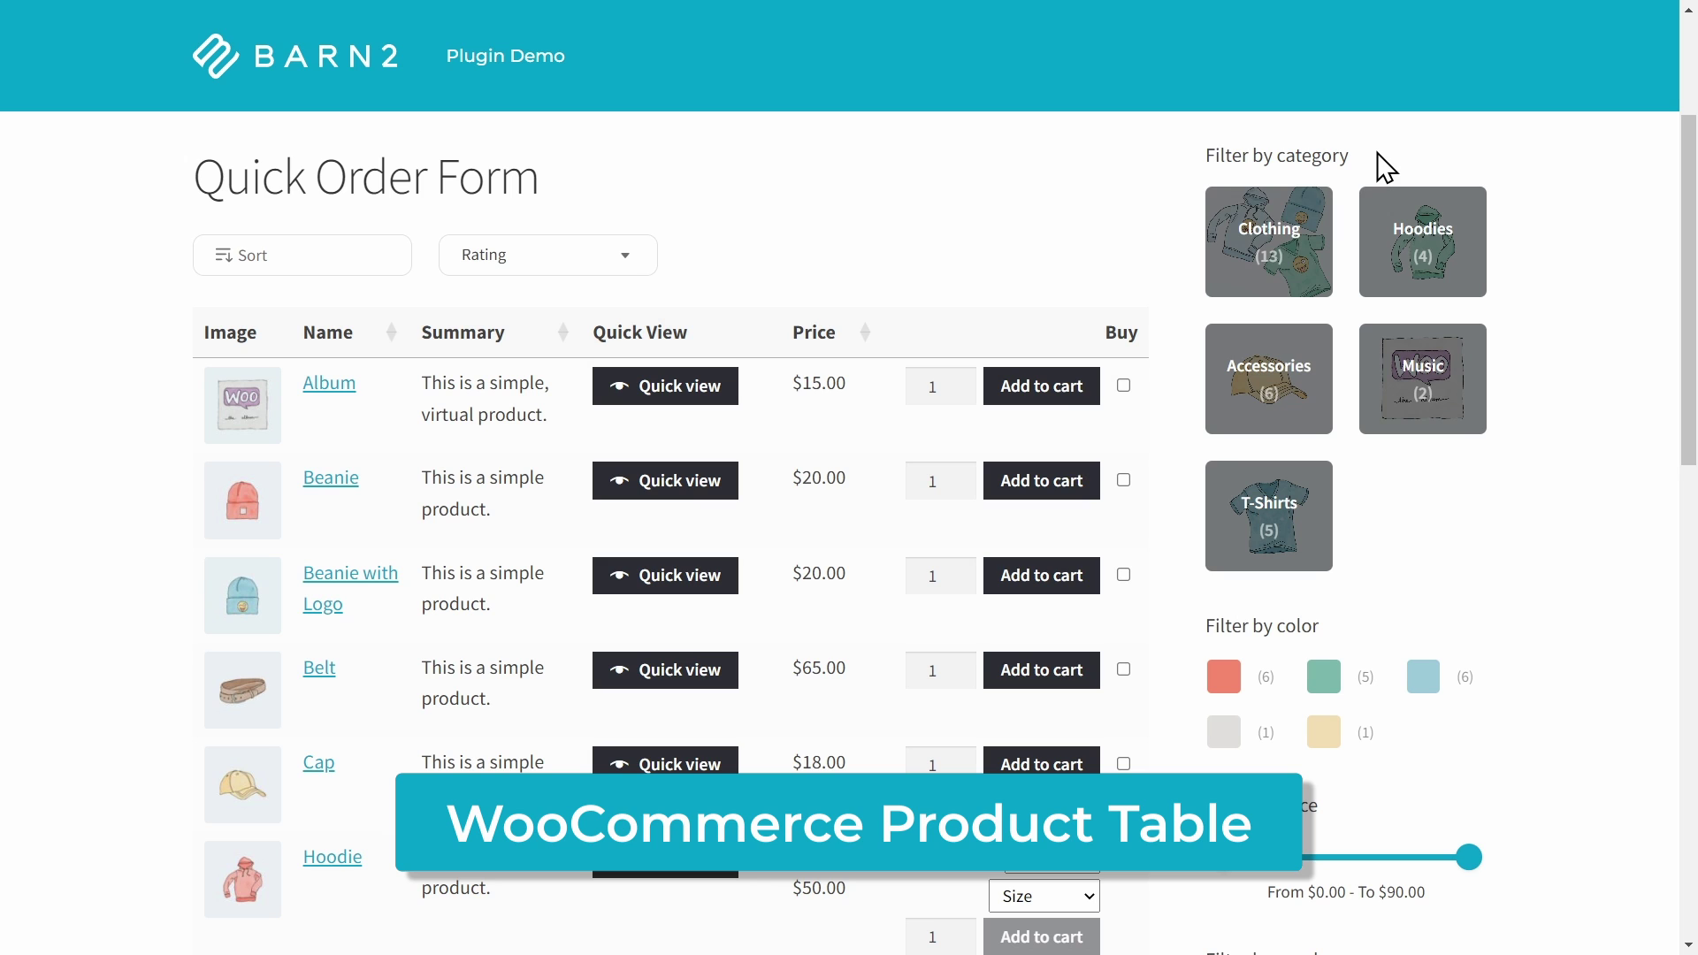
Filter the Quick Order Form demo's product list to the Clothing category and scroll the results
{"action": "left_click", "coordinate": [1286, 215]}
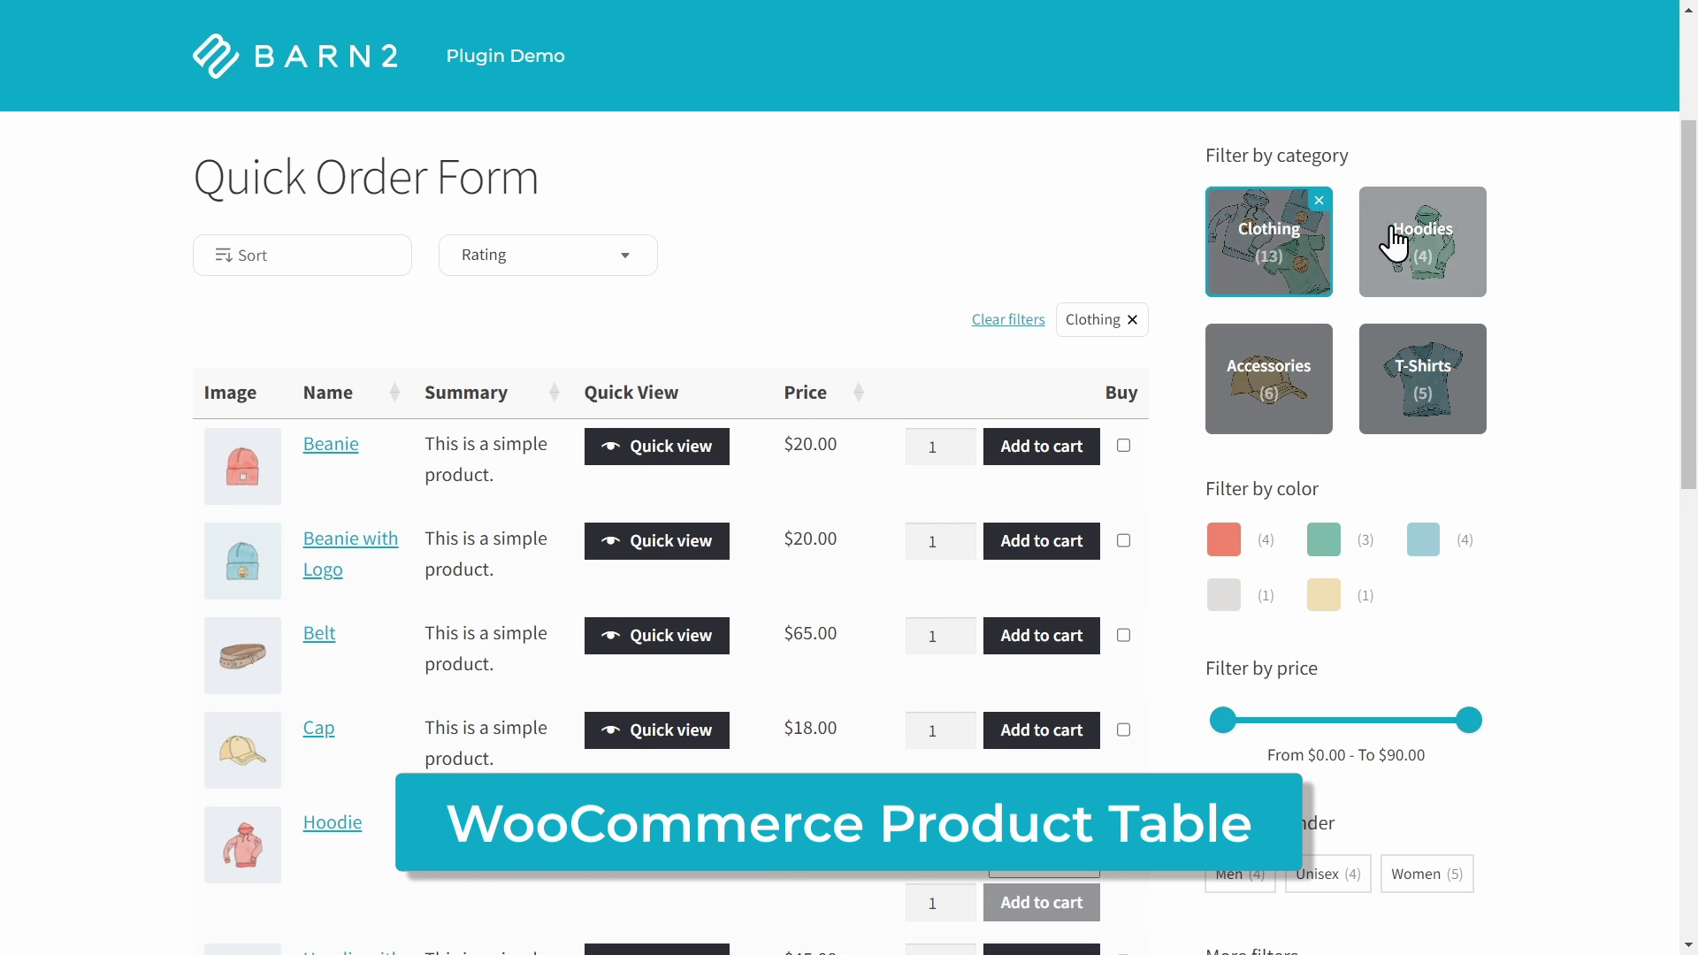
{"action": "scroll", "coordinate": [1524, 291], "scroll_direction": "down", "scroll_amount": 1}
{"action": "scroll", "coordinate": [1515, 292], "scroll_direction": "down", "scroll_amount": 2}
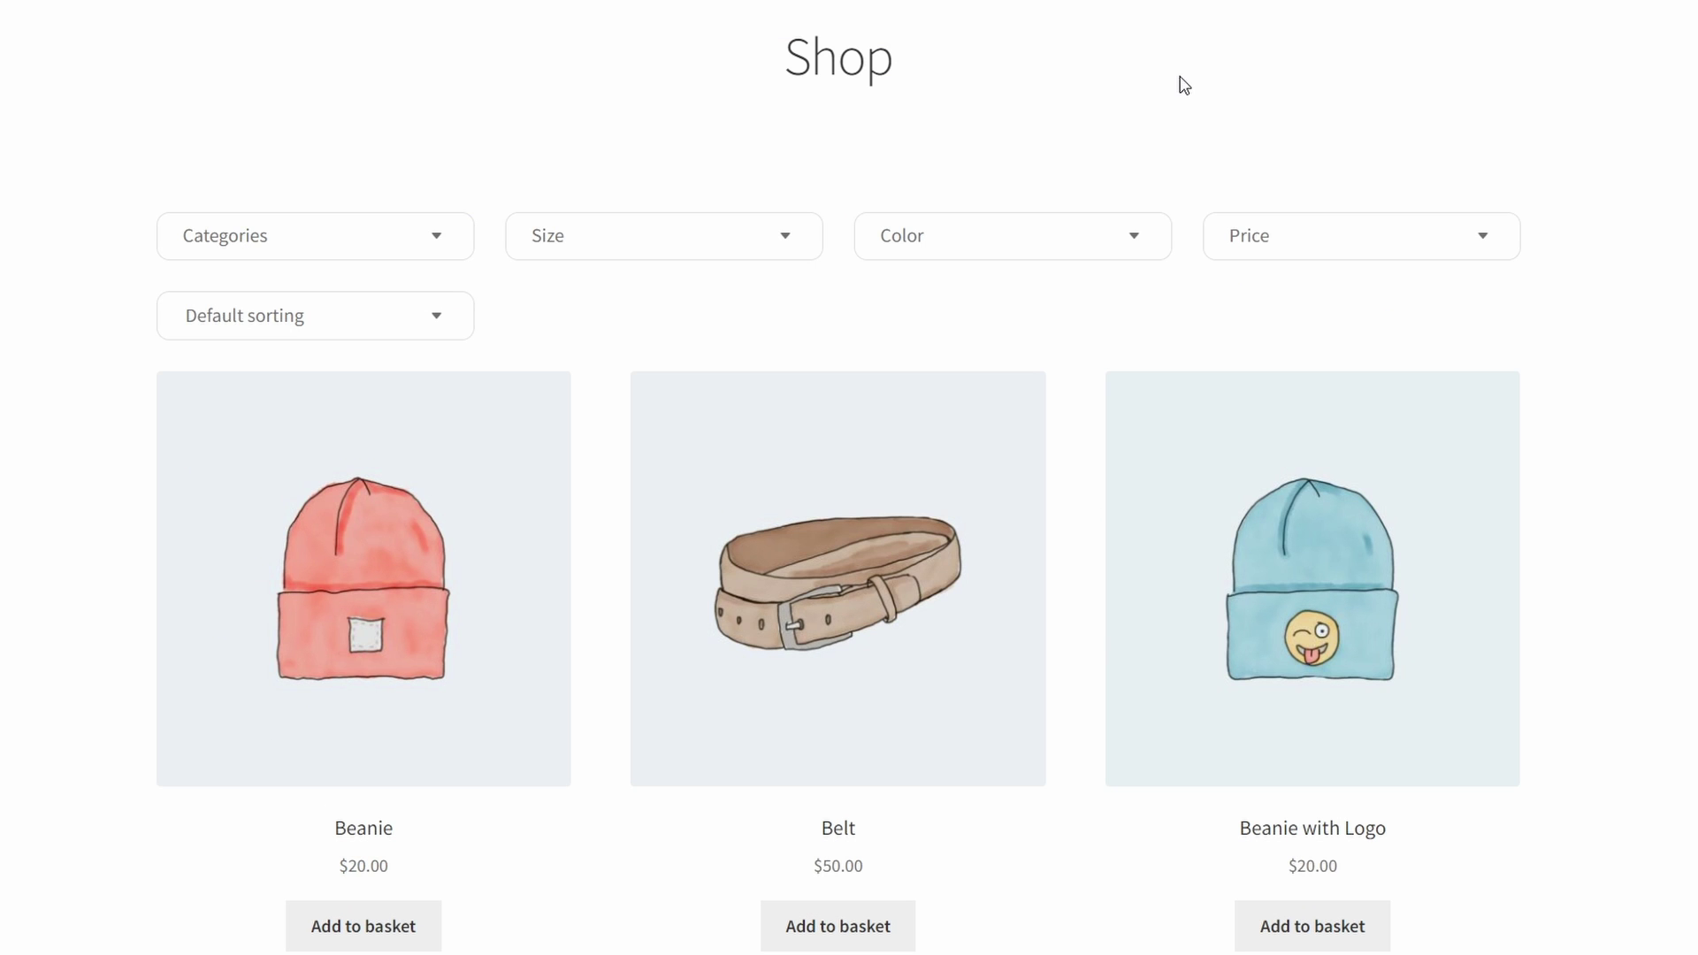
Filter the shop by the Clothing category
{"action": "left_click", "coordinate": [451, 243]}
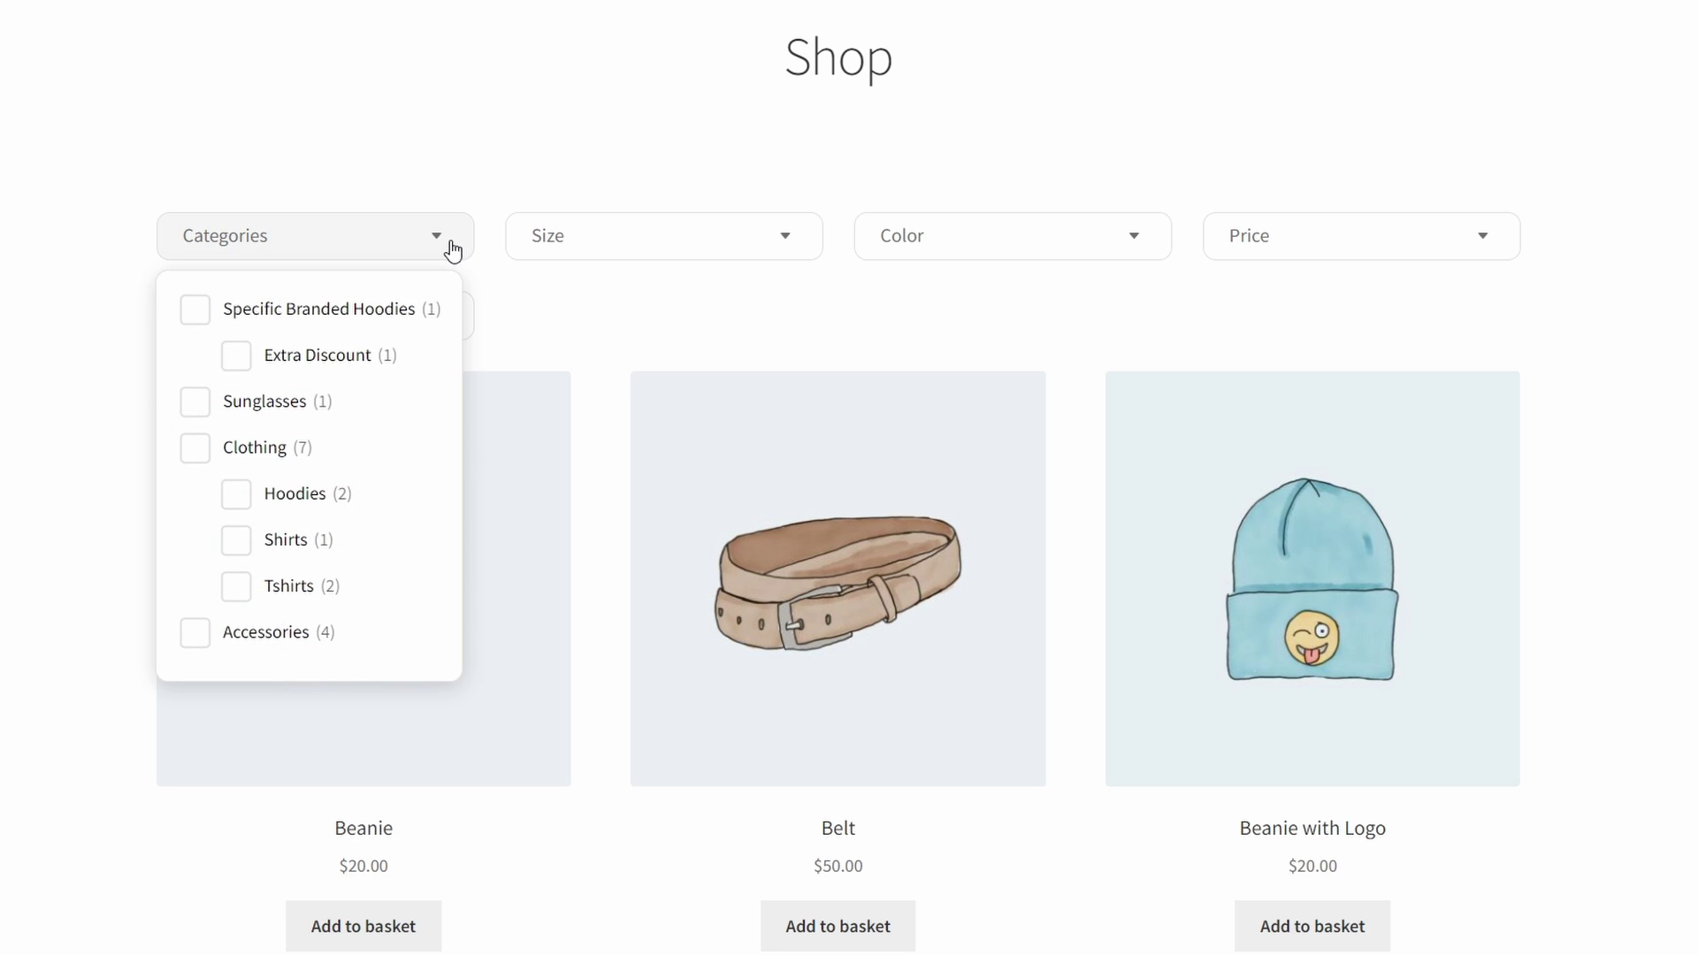
{"action": "left_click", "coordinate": [205, 453]}
{"action": "left_click", "coordinate": [588, 337]}
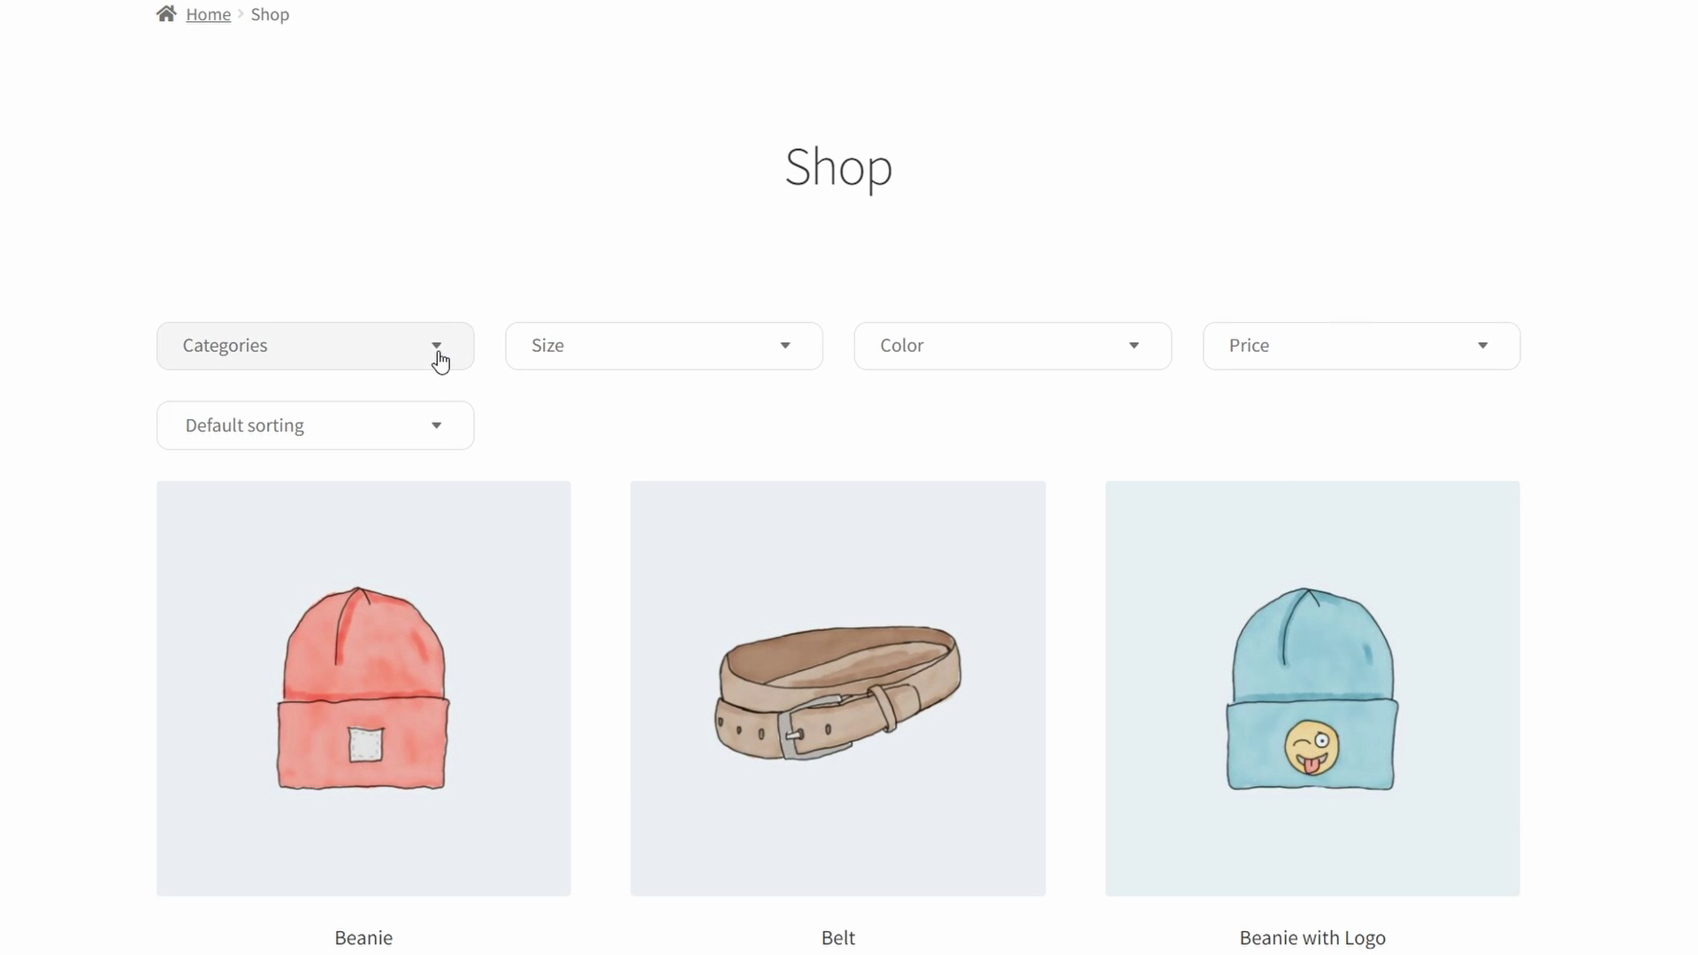
Add Medium size and Blue and Yellow colour filters and apply them
{"action": "left_click", "coordinate": [795, 356]}
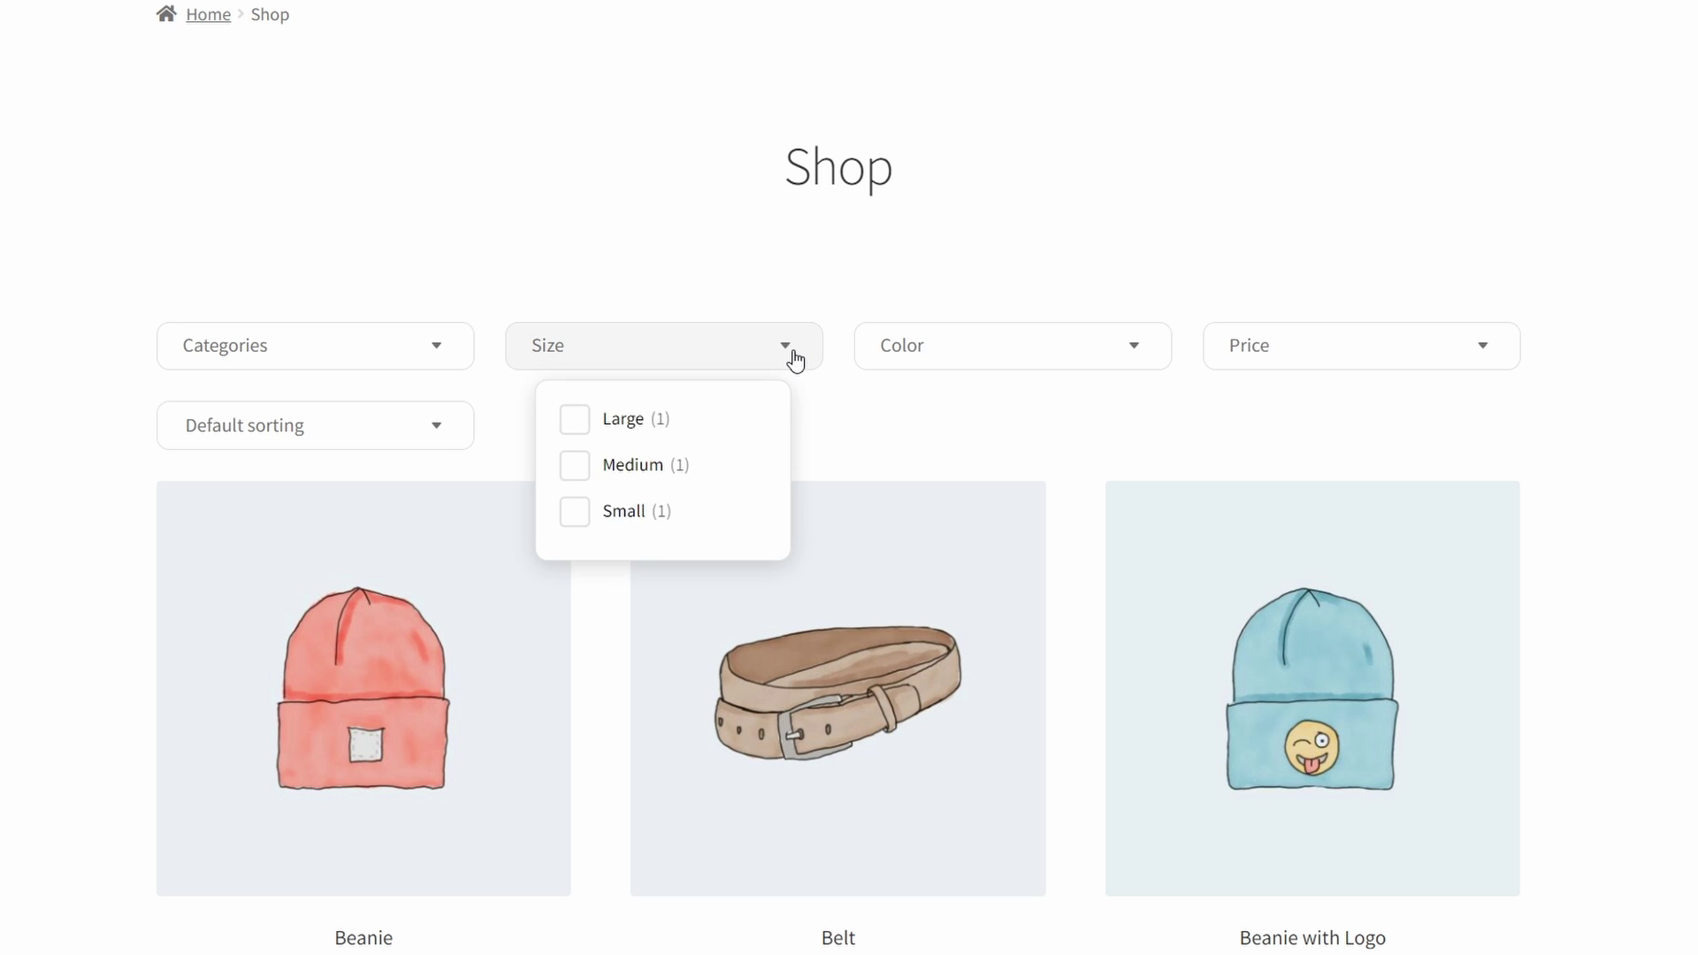
{"action": "left_click", "coordinate": [576, 467]}
{"action": "left_click", "coordinate": [920, 347]}
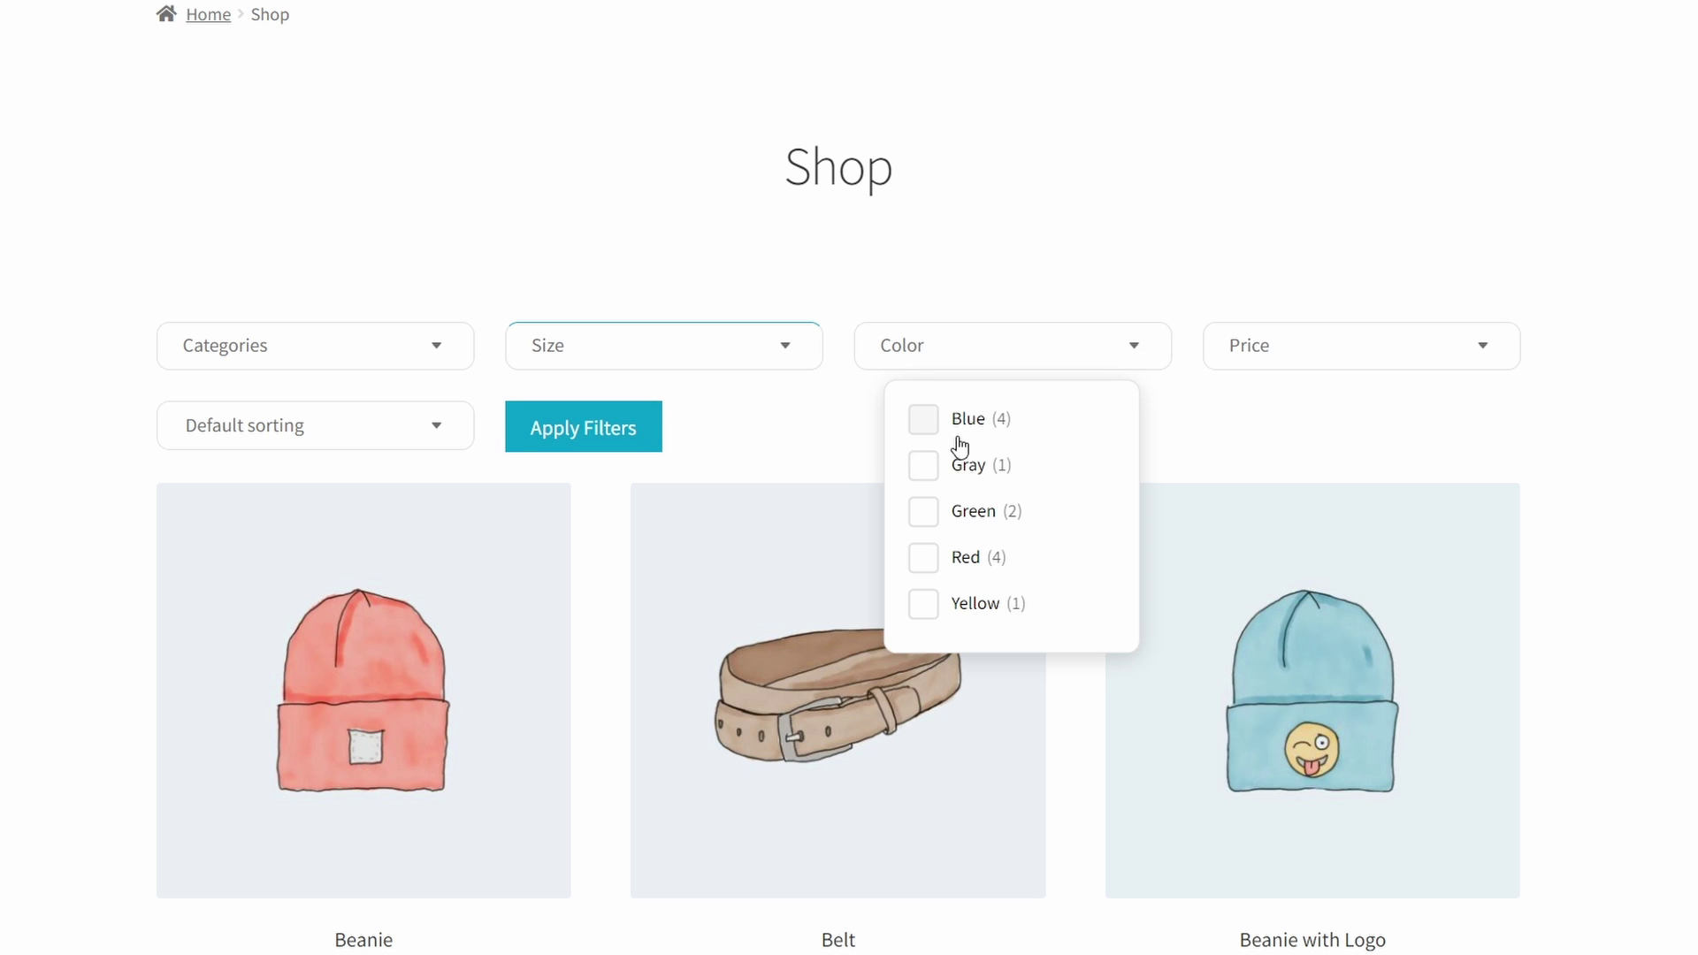
{"action": "left_click", "coordinate": [923, 421]}
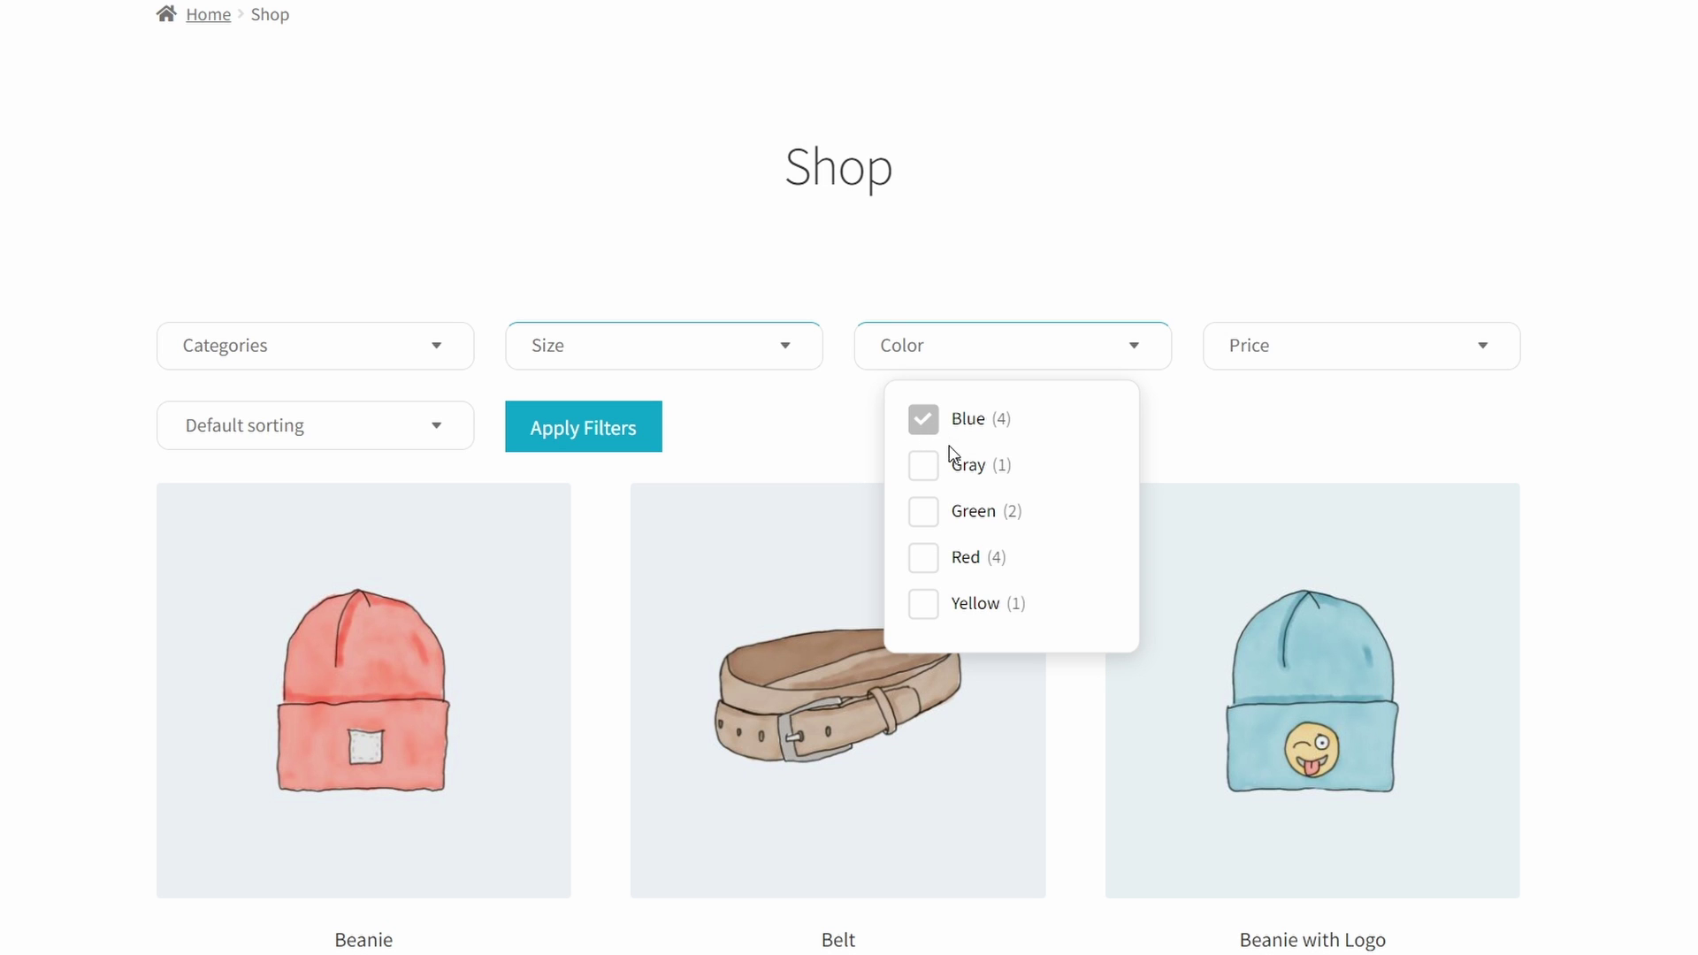
{"action": "left_click", "coordinate": [923, 605]}
{"action": "left_click", "coordinate": [635, 444]}
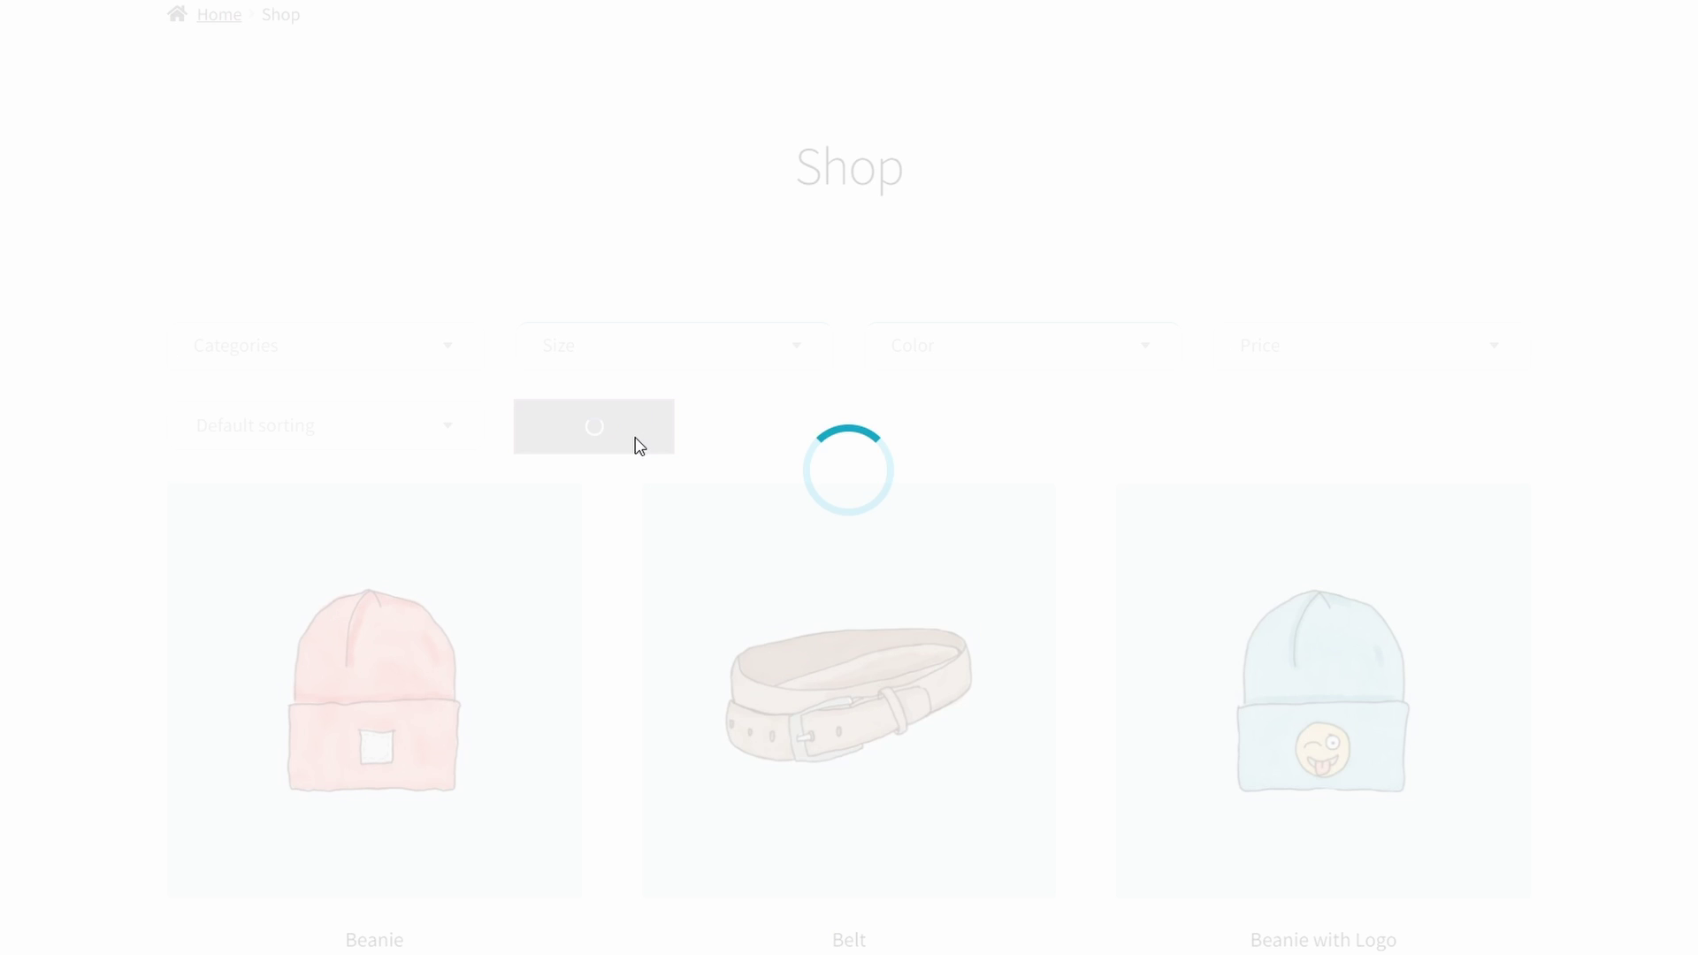
{"action": "scroll", "coordinate": [639, 445], "scroll_direction": "down", "scroll_amount": 1}
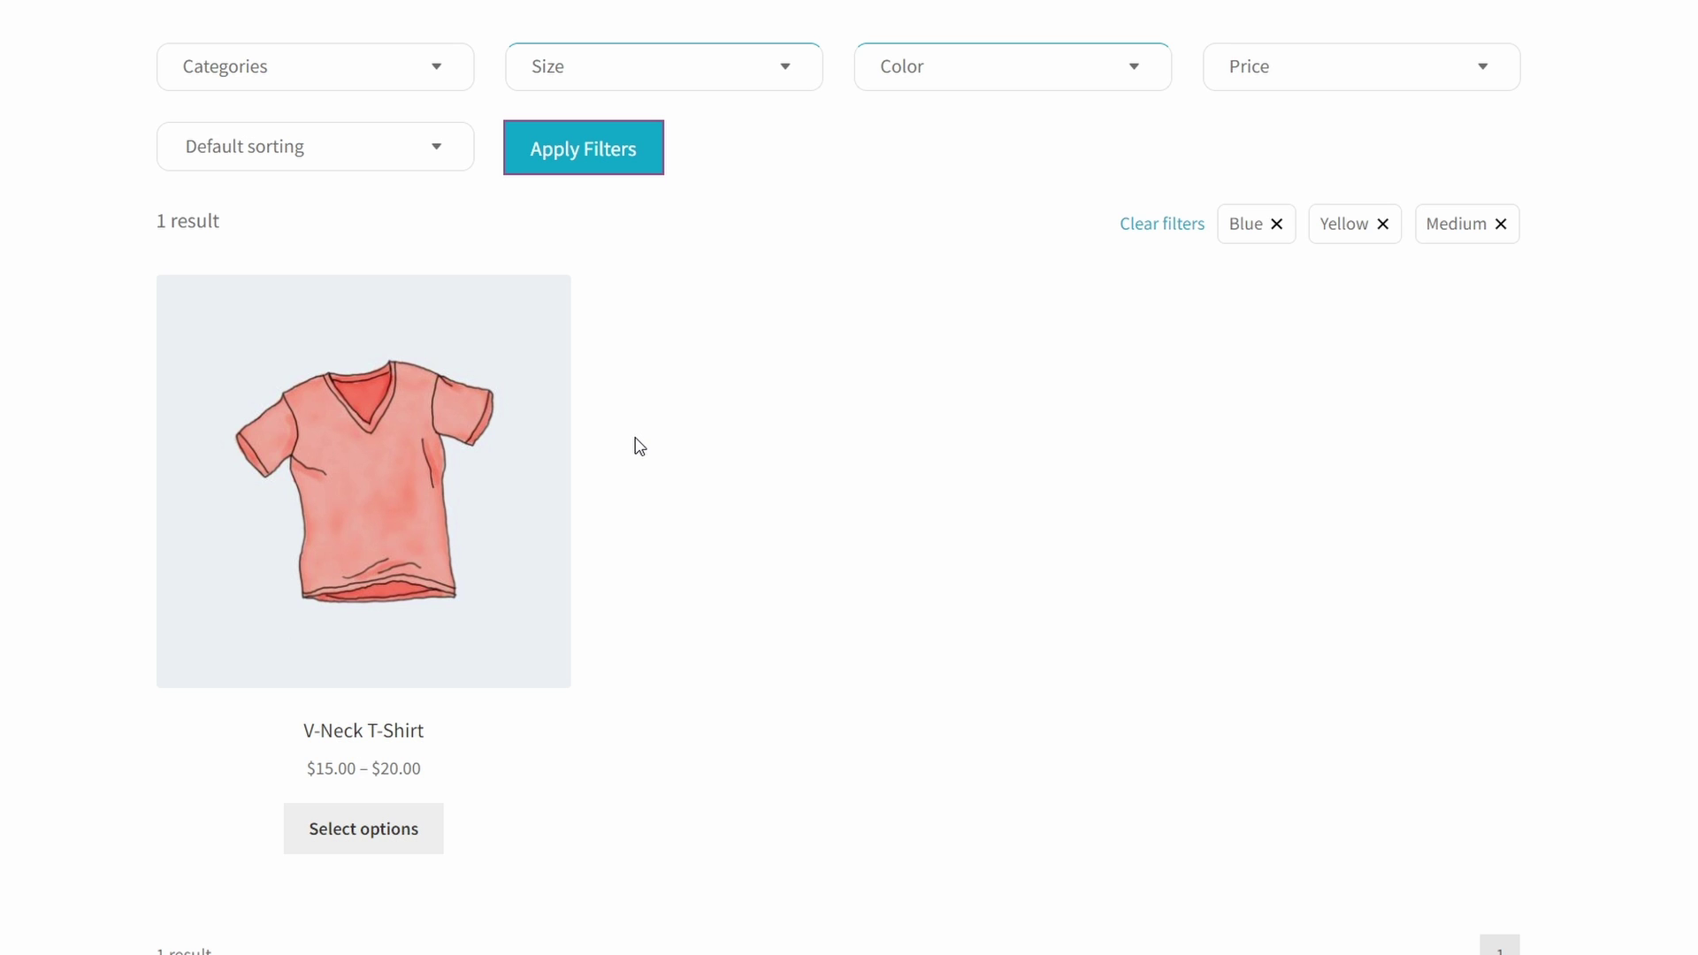
Clear all filters, then limit the shop to prices from $25.00 to $90.00
{"action": "left_click", "coordinate": [1175, 228]}
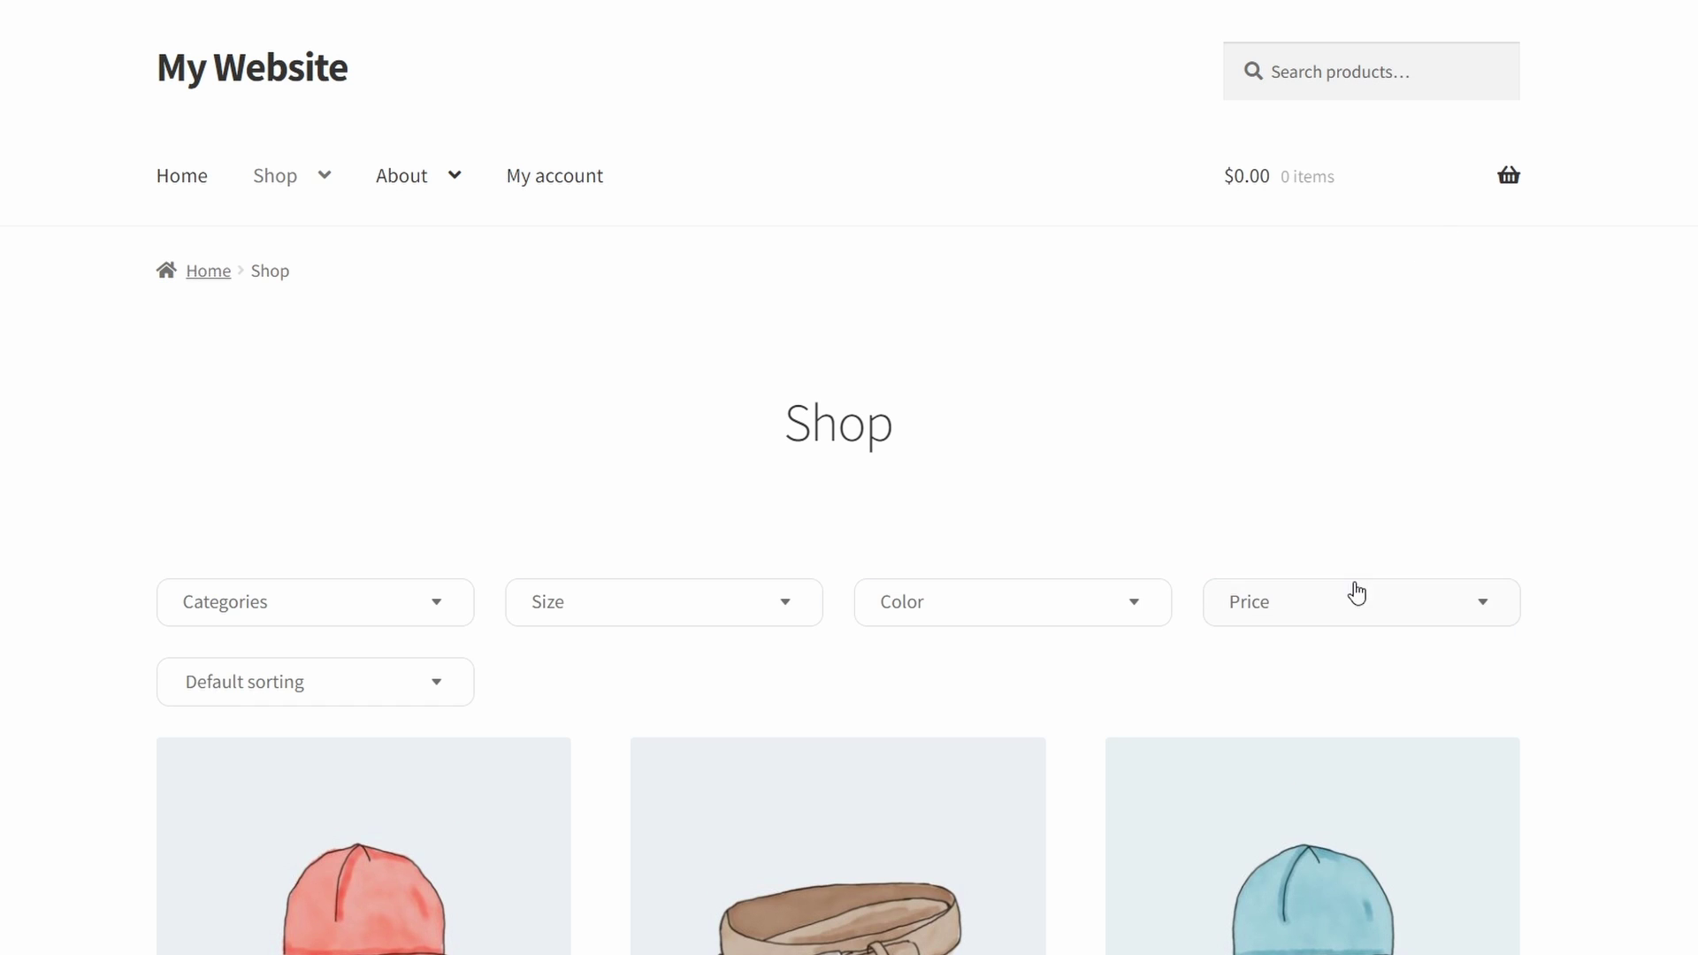
{"action": "scroll", "coordinate": [1356, 595], "scroll_direction": "down", "scroll_amount": 3}
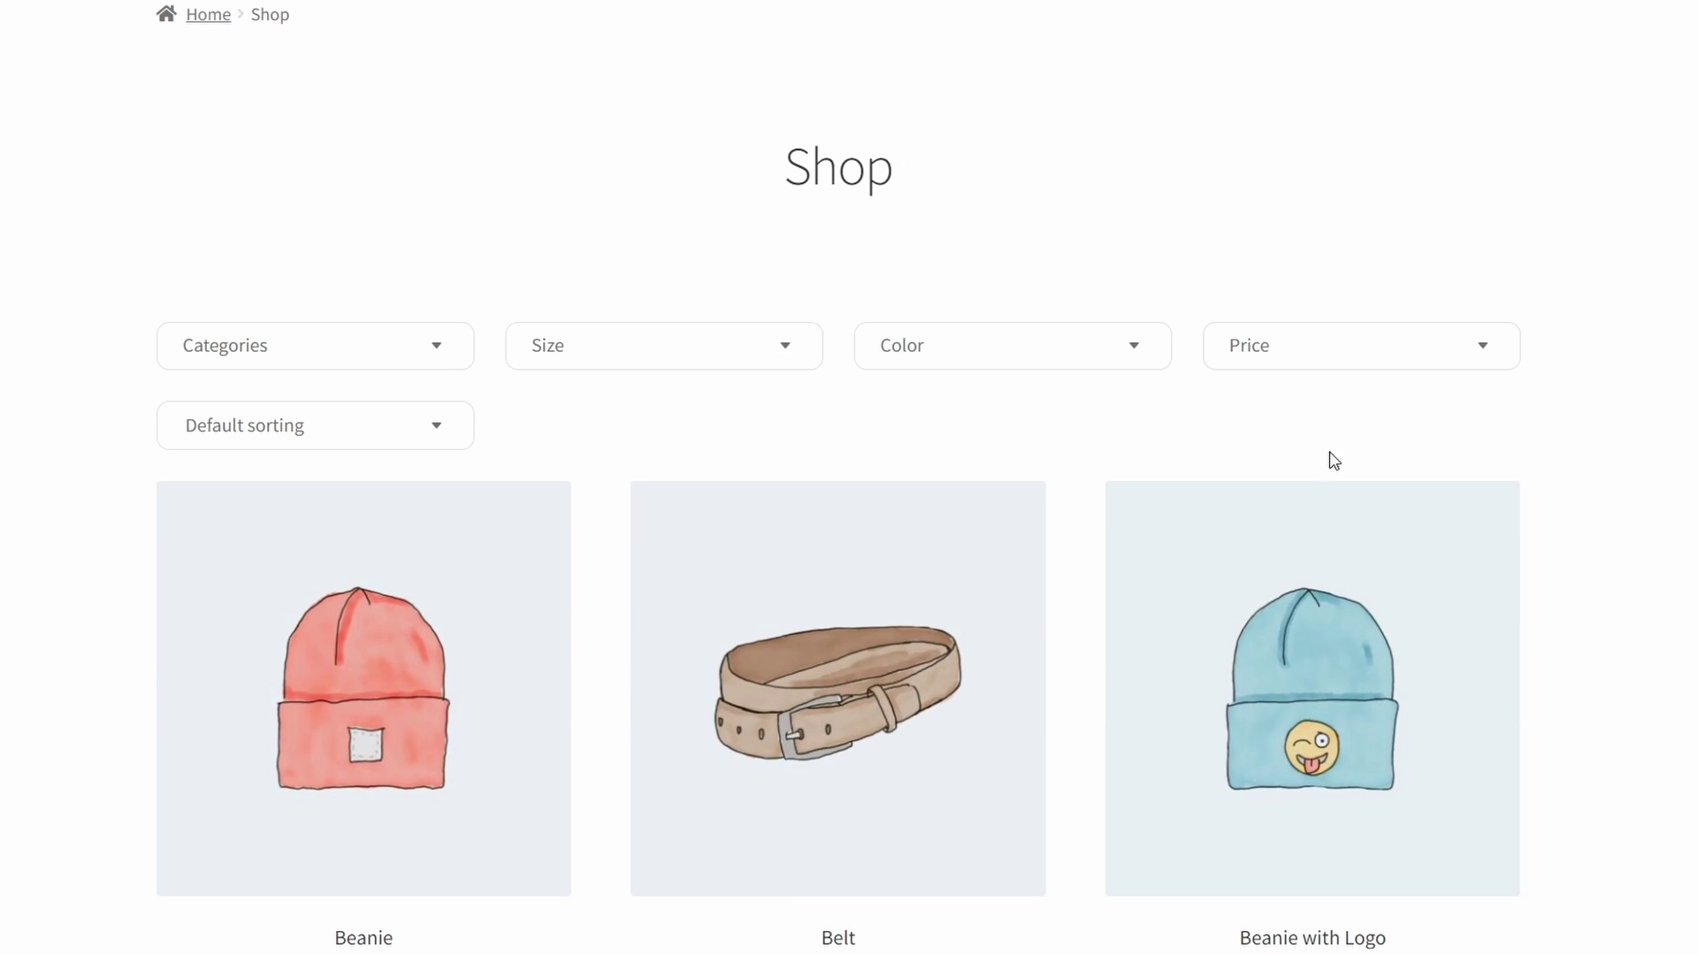
{"action": "left_click", "coordinate": [1332, 354]}
{"action": "left_click_drag", "start_coordinate": [1273, 422], "coordinate": [1323, 418]}
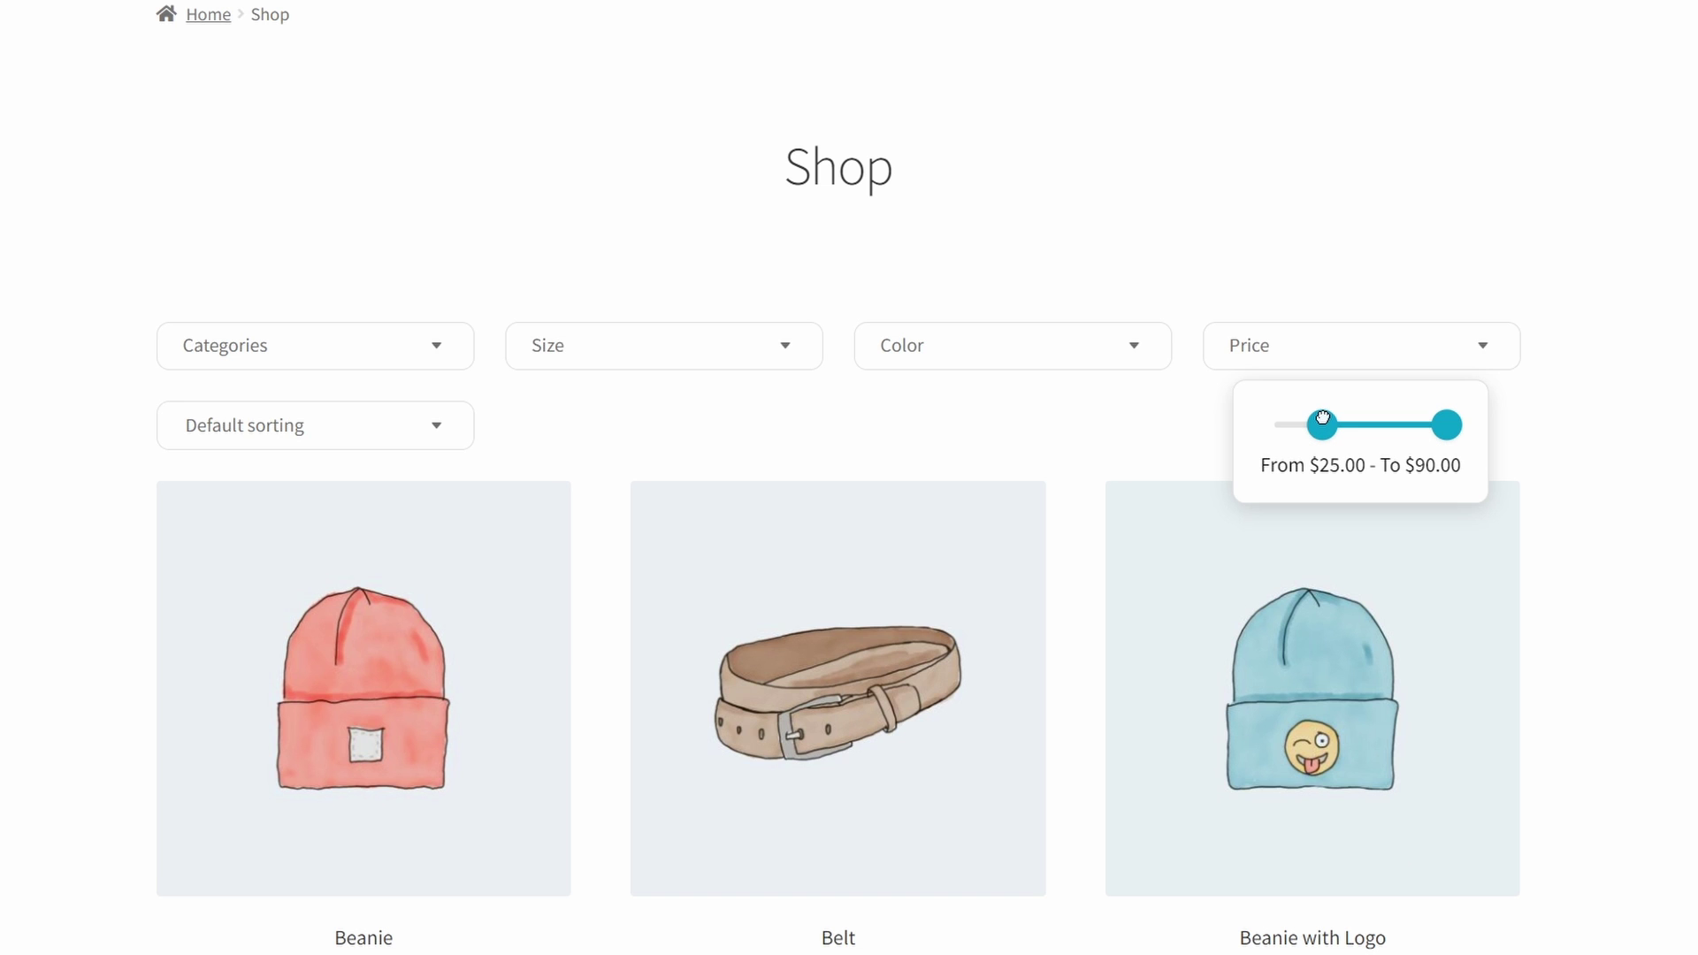
{"action": "left_click", "coordinate": [614, 440]}
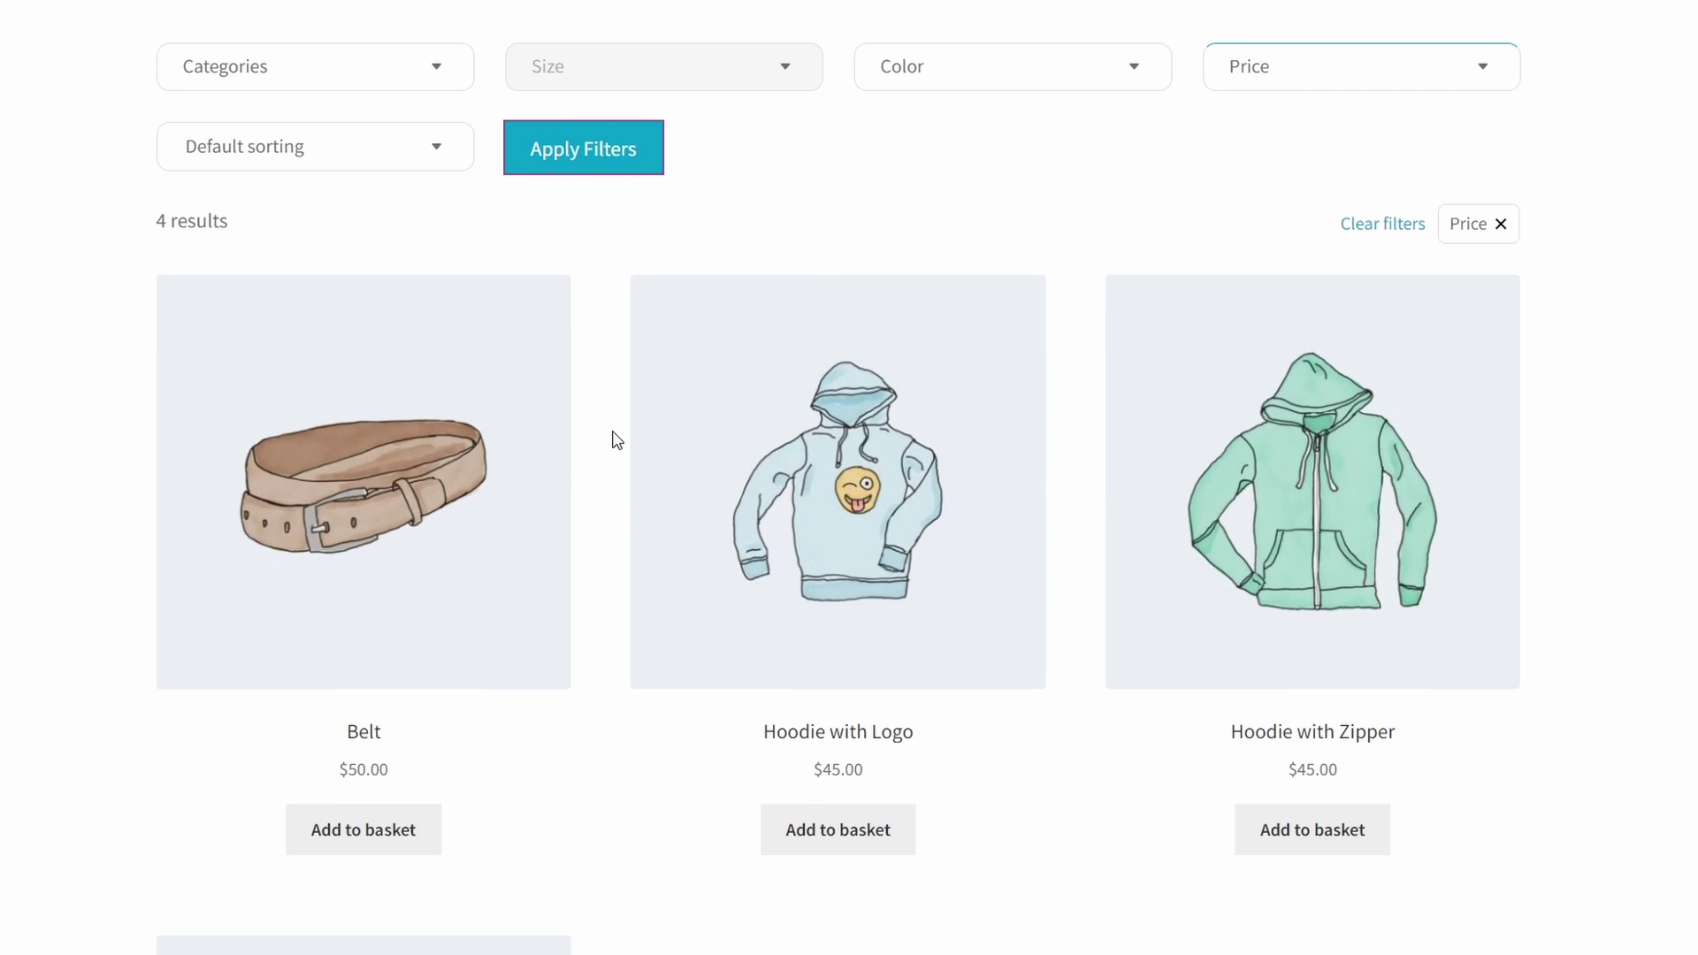
{"action": "scroll", "coordinate": [682, 433], "scroll_direction": "down", "scroll_amount": 8}
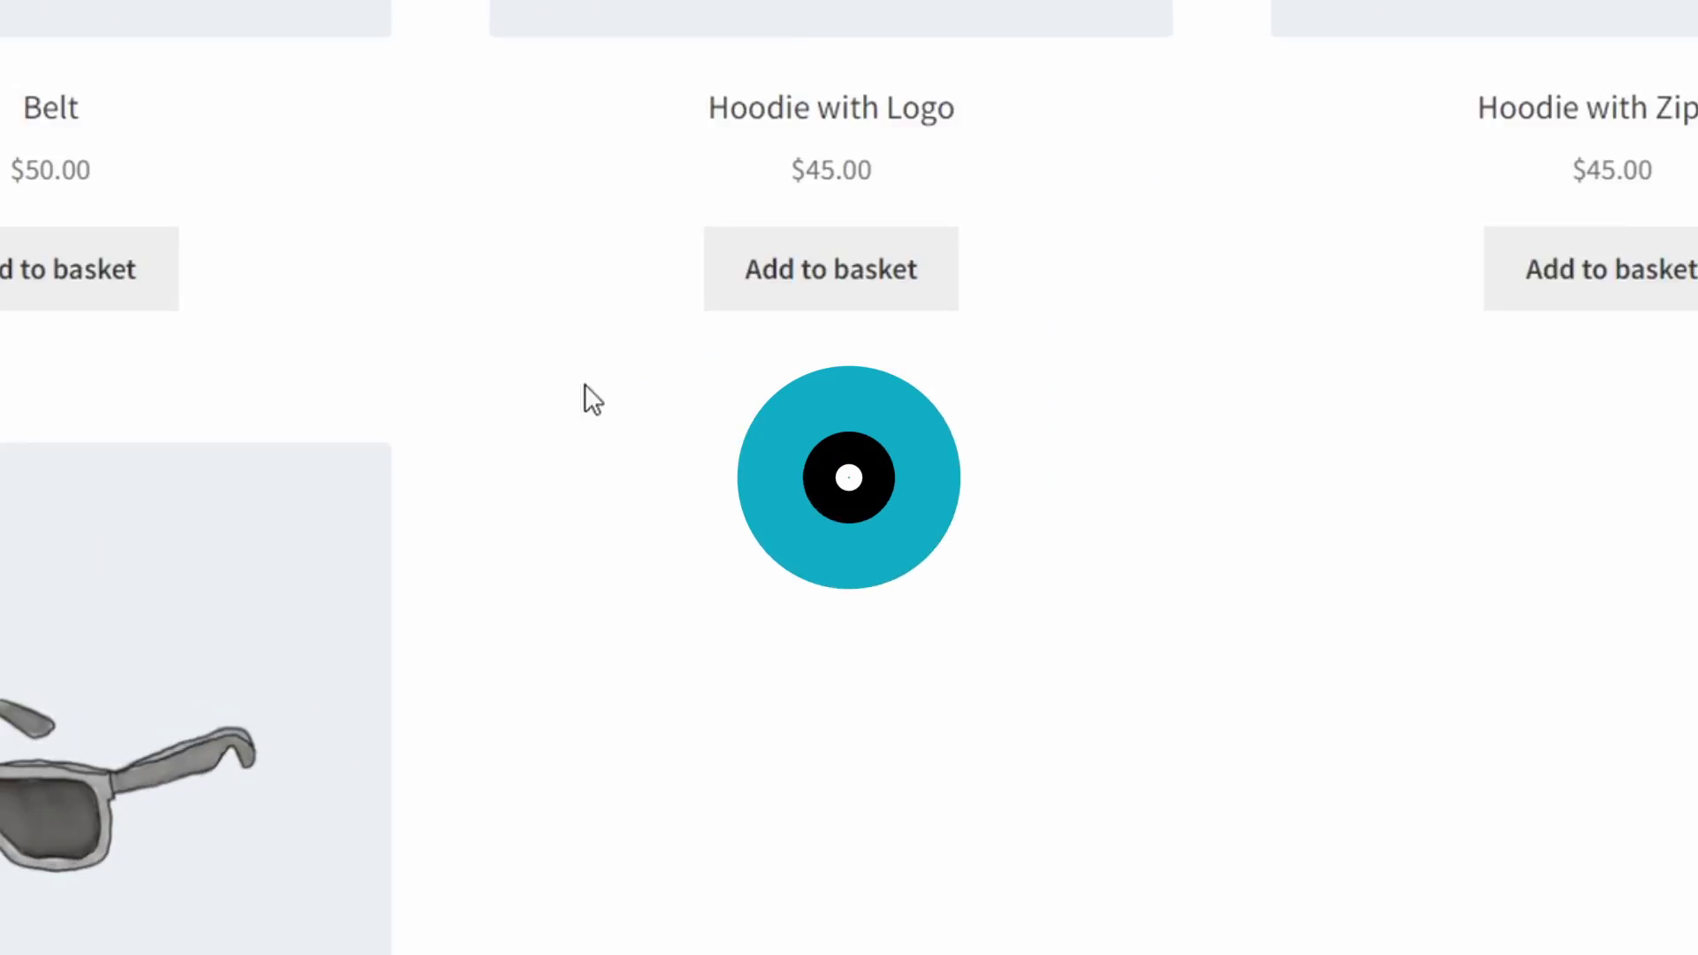